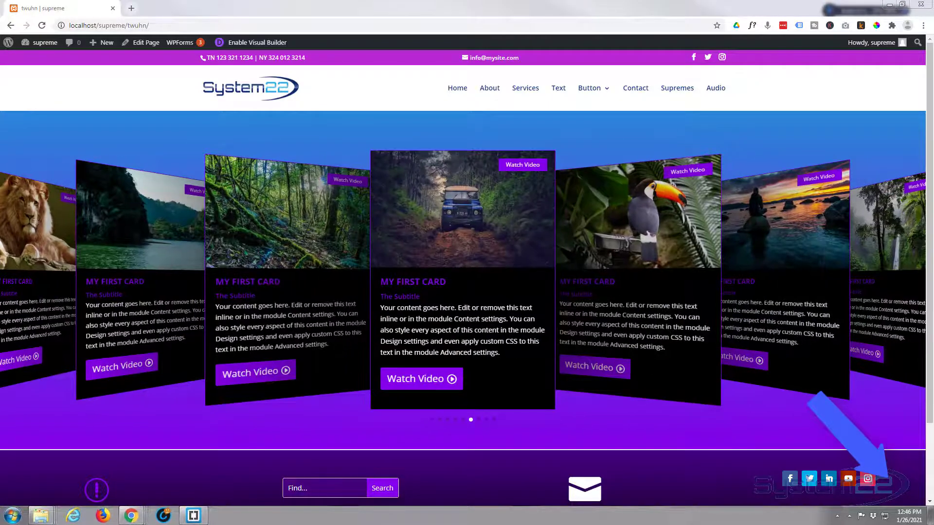
Step: On the live page, open and close the YouTube lightbox from a card's play icon and the jeep card's video button
mouse_move(452, 272)
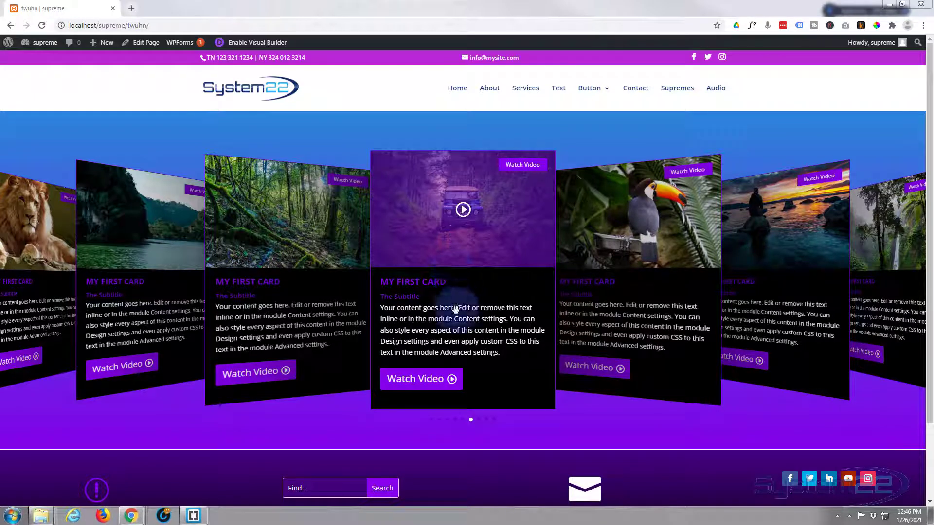
left_click(462, 214)
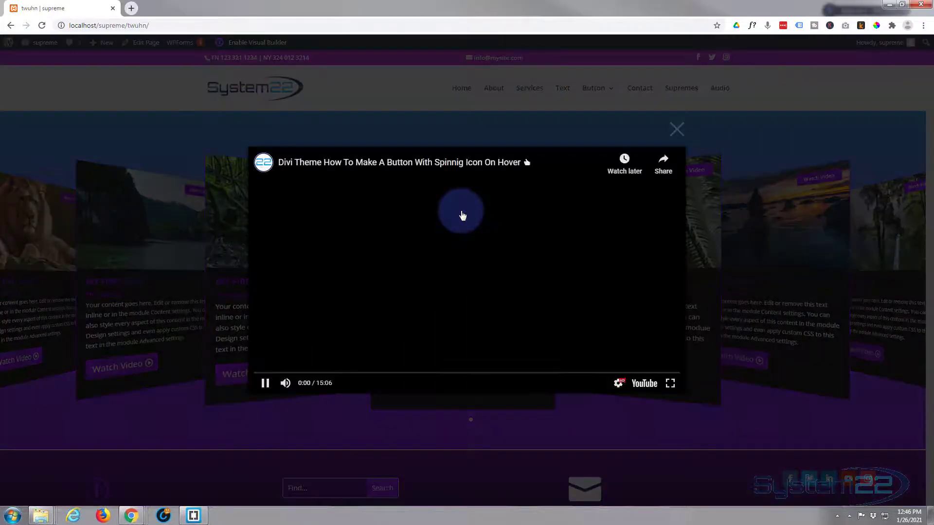
left_click(141, 254)
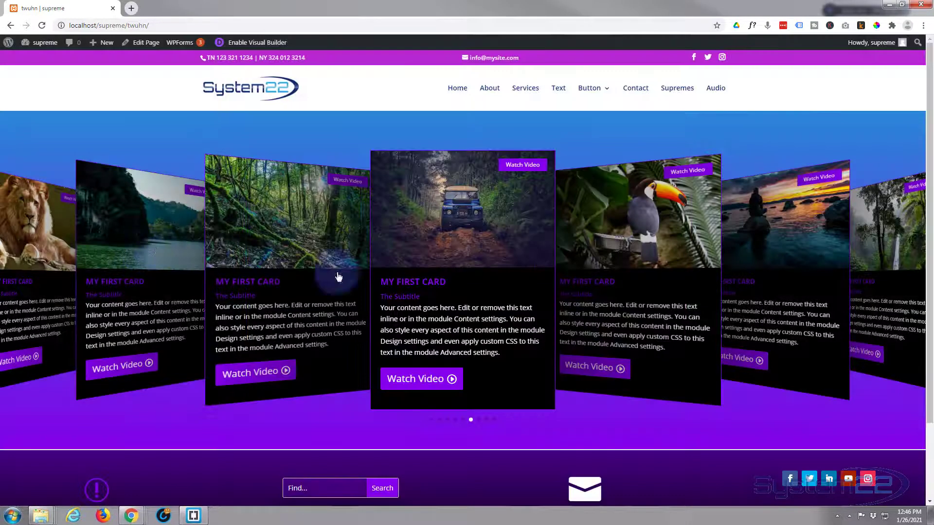
left_click(407, 388)
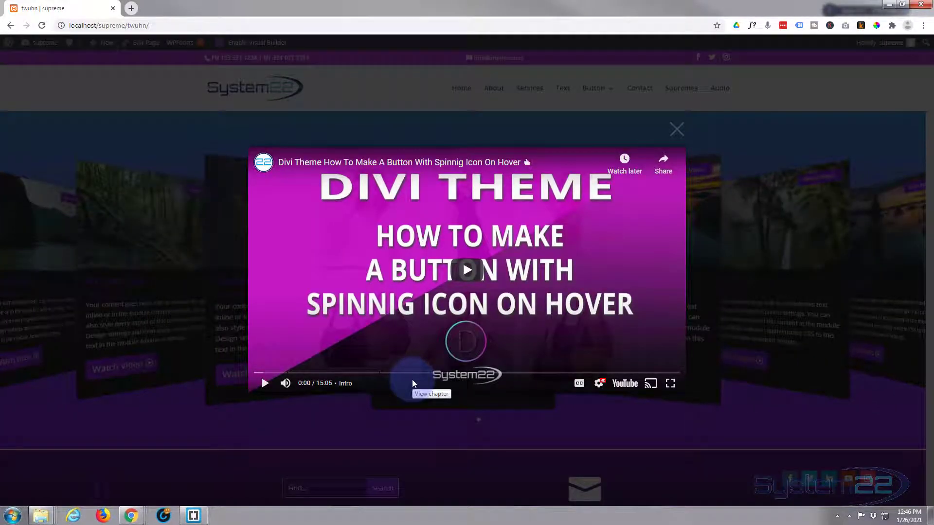
left_click(676, 129)
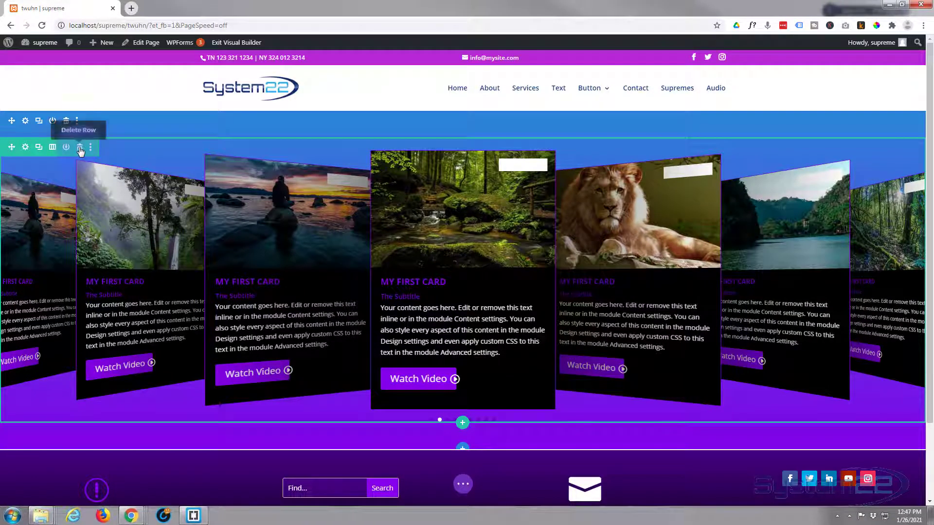
Step: Delete the existing carousel row and insert a new one-column row
left_click(80, 147)
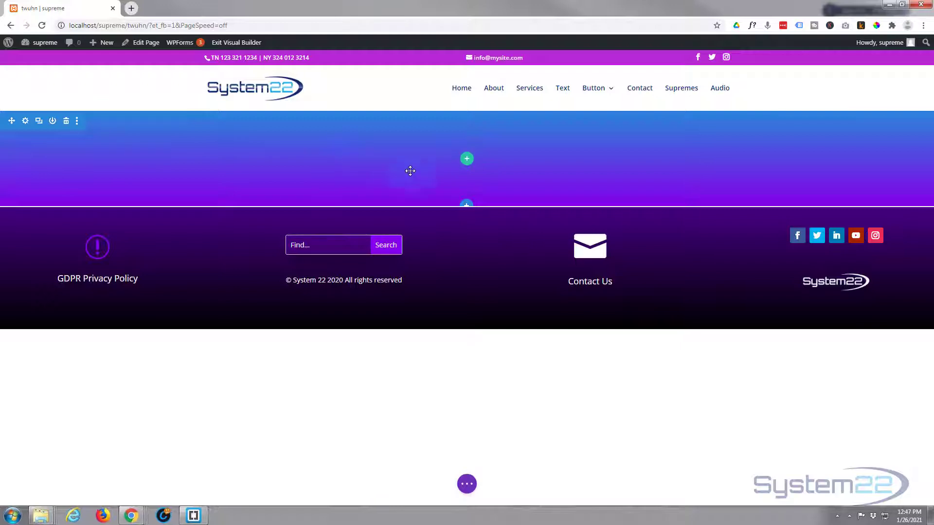
left_click(465, 161)
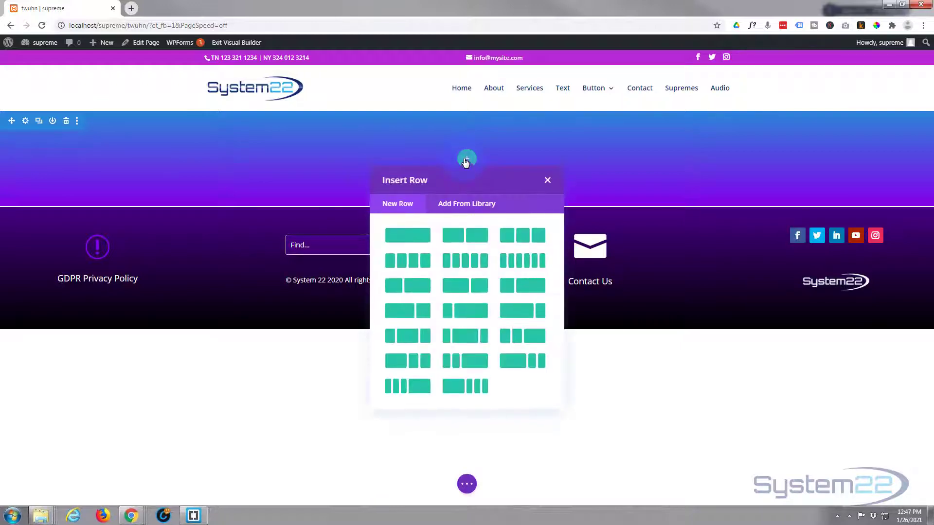
left_click(414, 243)
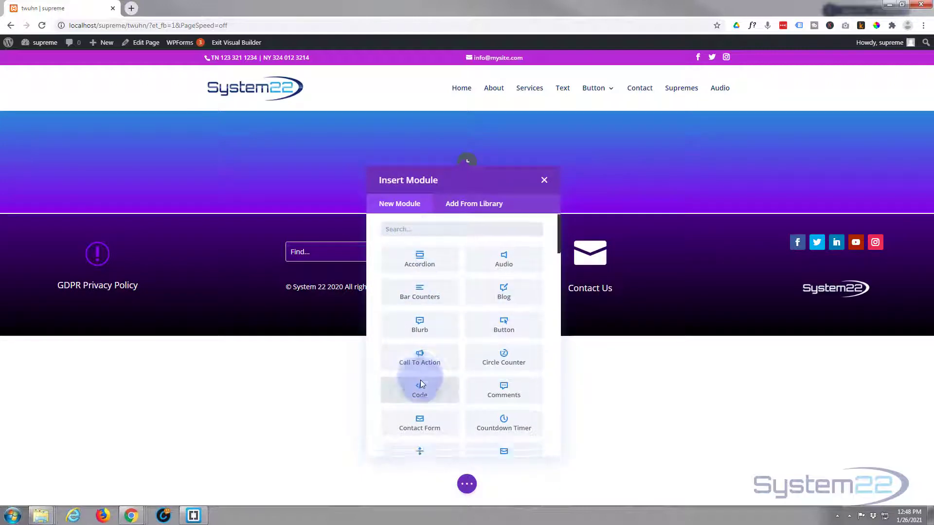
Step: Add a Supreme Card Carousel module to the row and move its settings panel aside
scroll(420, 380, "down", 6)
scroll(421, 383, "down", 5)
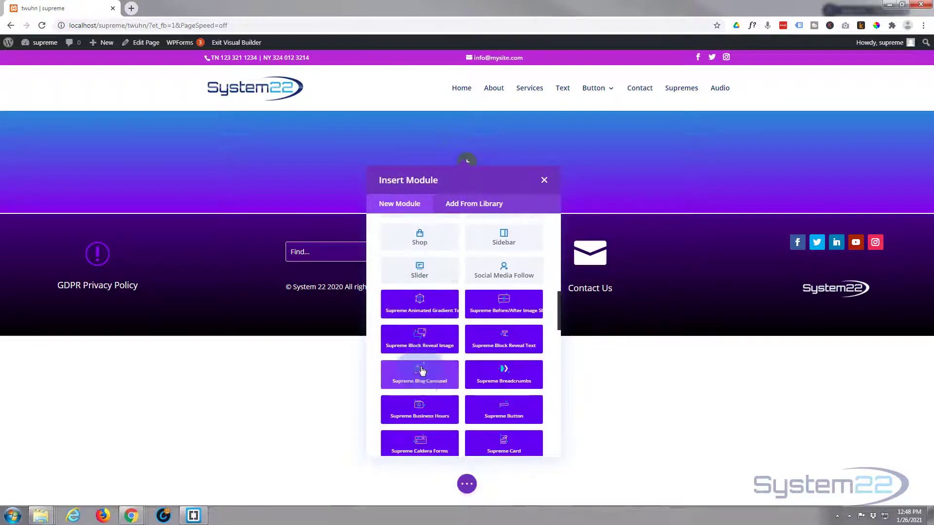
scroll(417, 421, "down", 4)
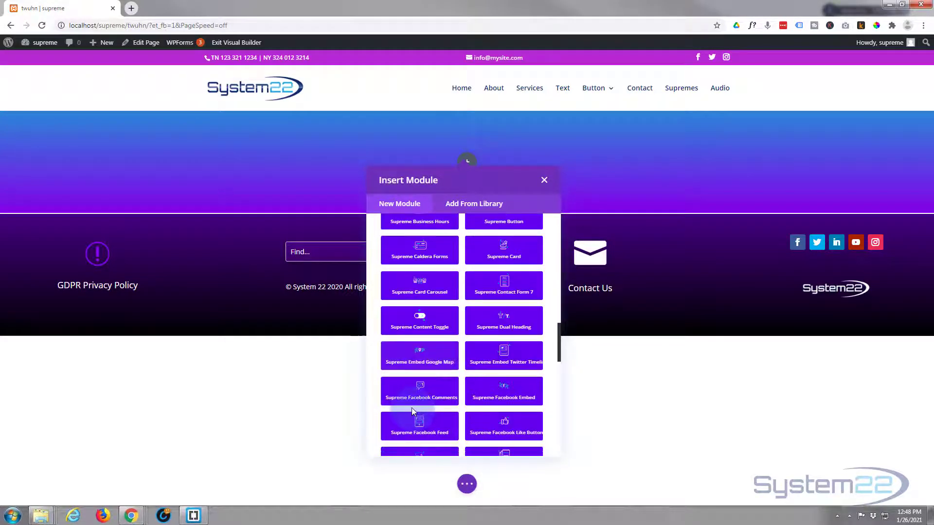
scroll(413, 409, "down", 1)
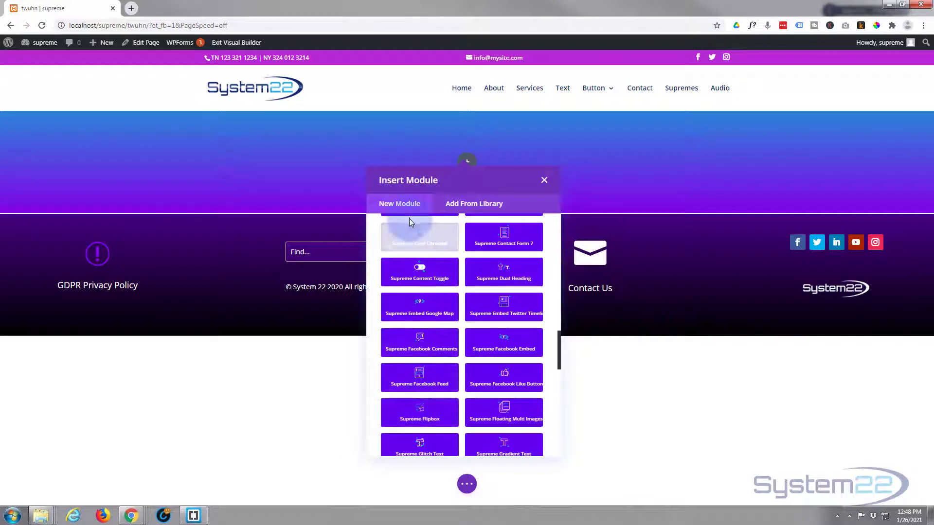
left_click(411, 241)
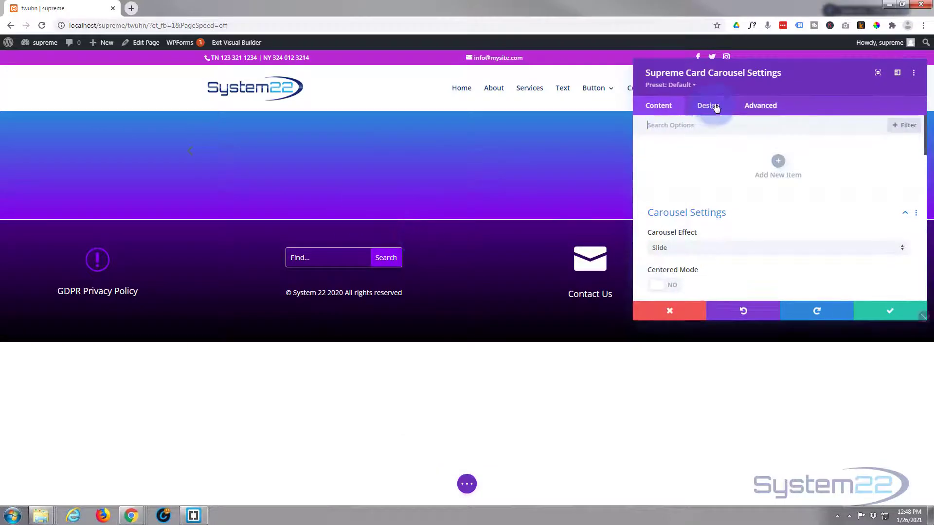
left_click_drag(682, 87, 526, 93)
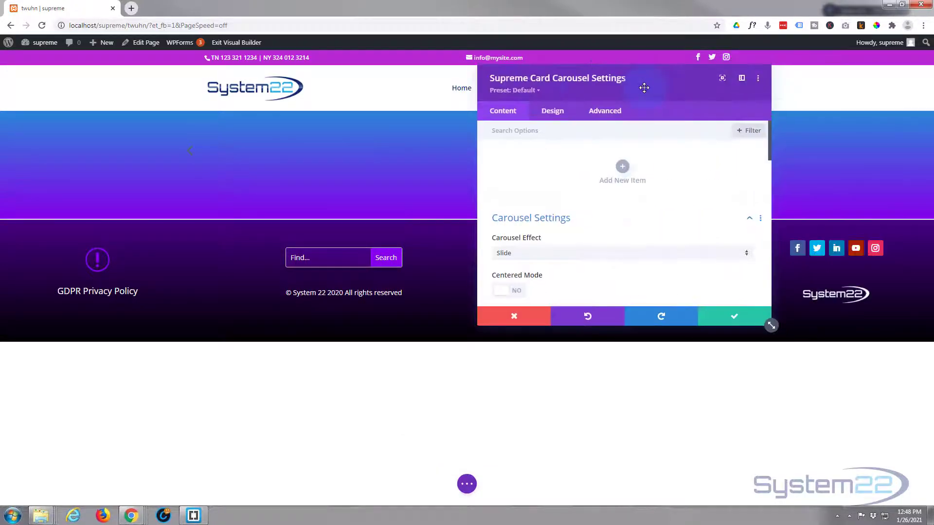
left_click_drag(644, 87, 659, 89)
Step: Add a card item titled 'My First Card' with the subtitle 'Subtitle'
left_click(635, 170)
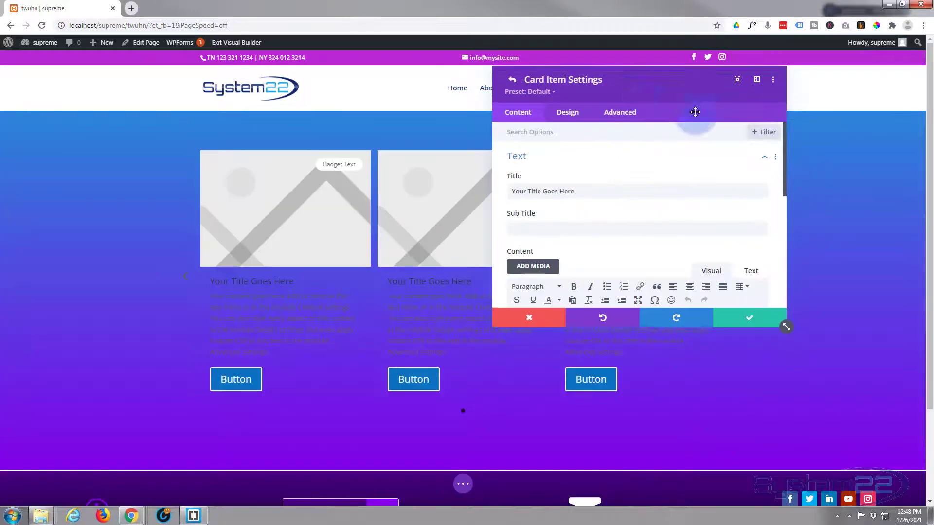
left_click_drag(649, 93, 768, 128)
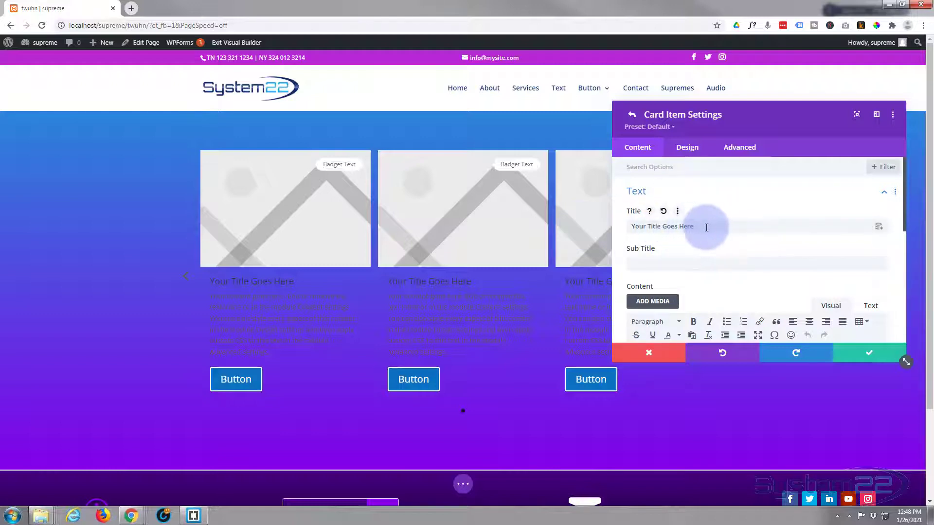
left_click_drag(701, 226, 635, 227)
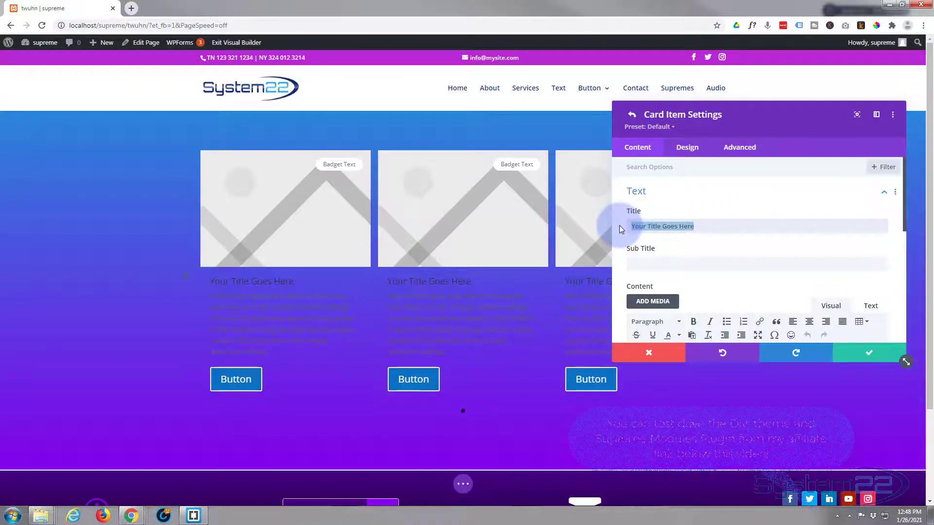
type("M")
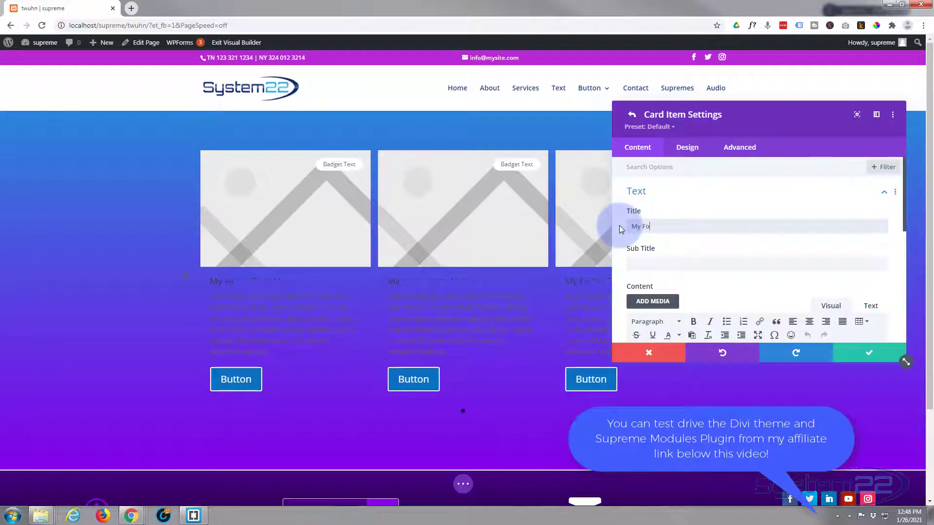
type("y First Card")
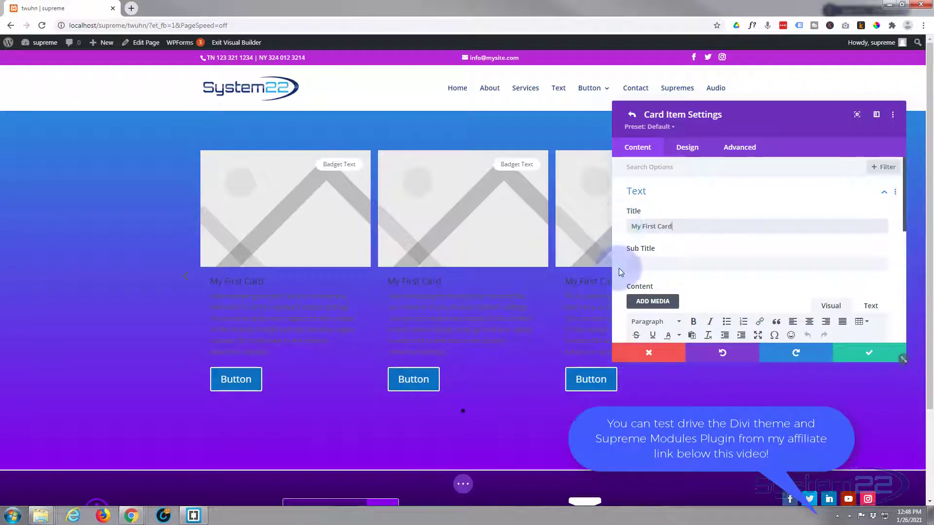
left_click(632, 265)
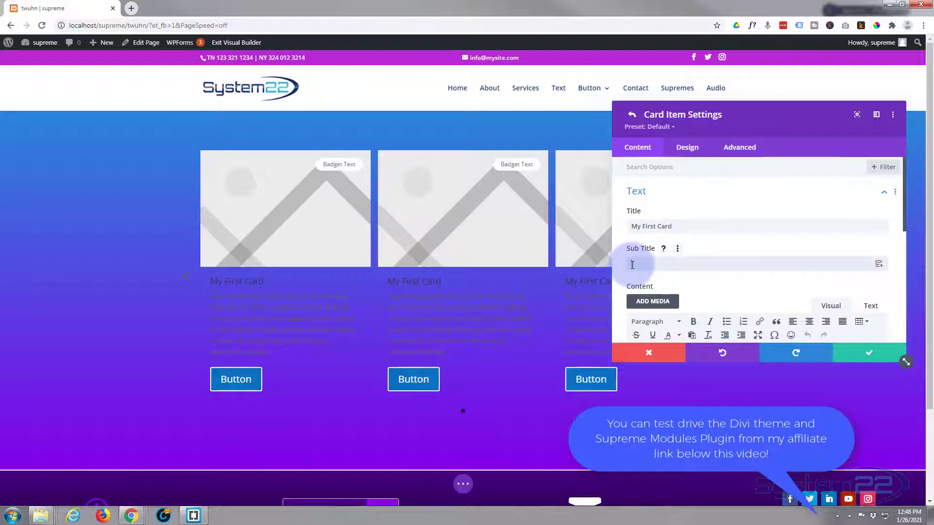
type("Subtitle")
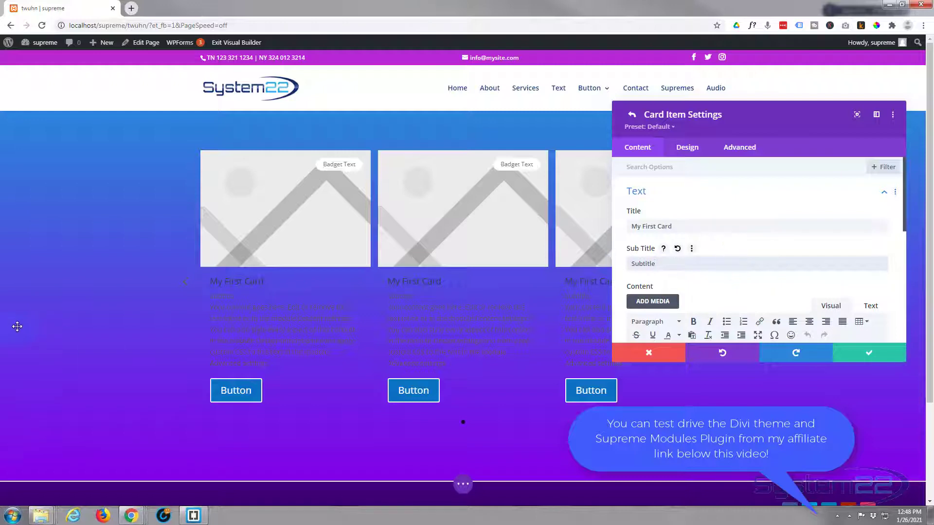
scroll(746, 208, "down", 2)
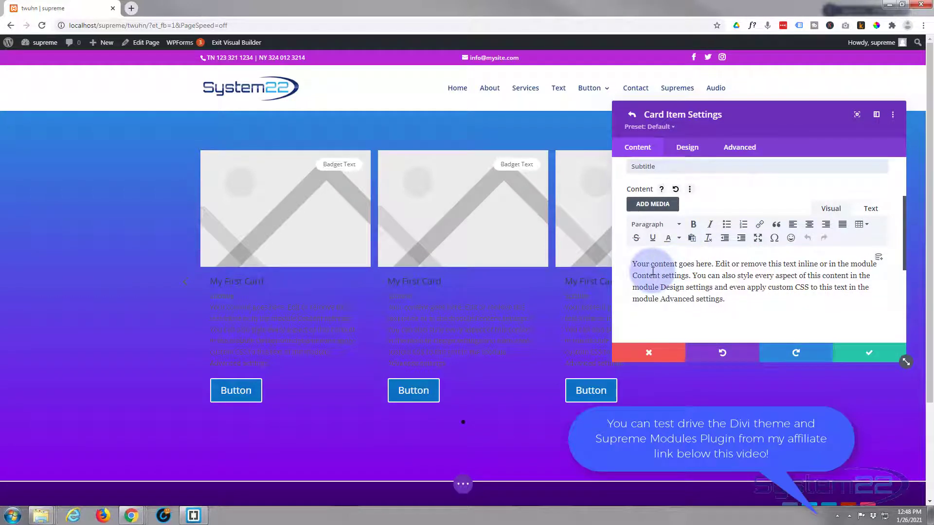
scroll(665, 265, "down", 2)
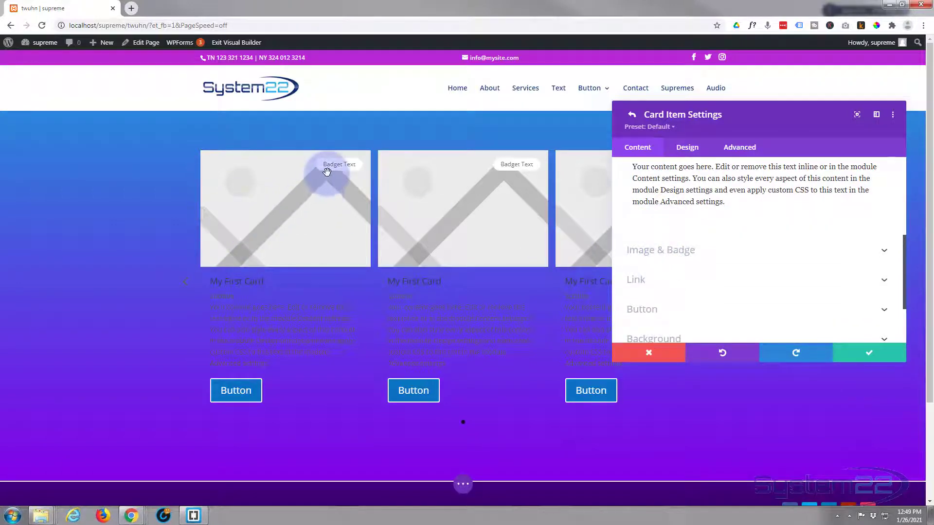
Step: Set the sunset lake photo as the card image, keeping Use Image as Background on
left_click(738, 256)
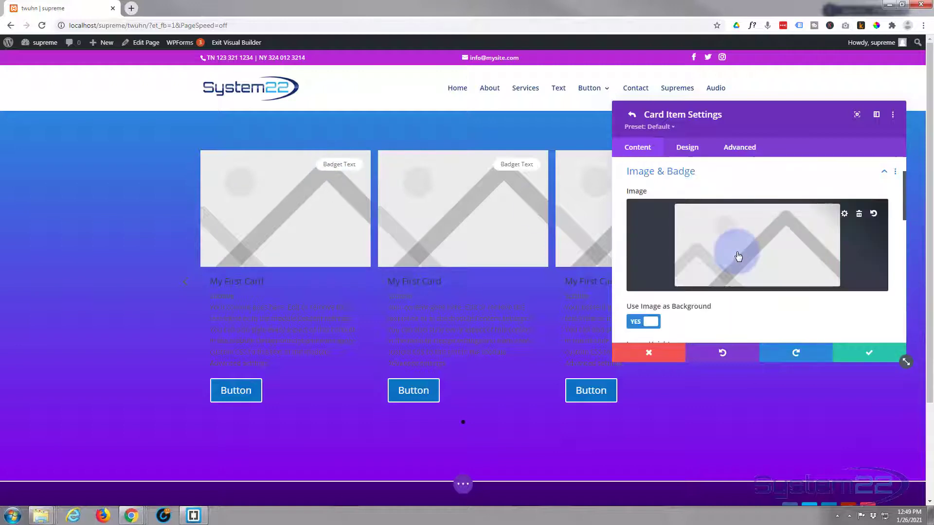
left_click(736, 250)
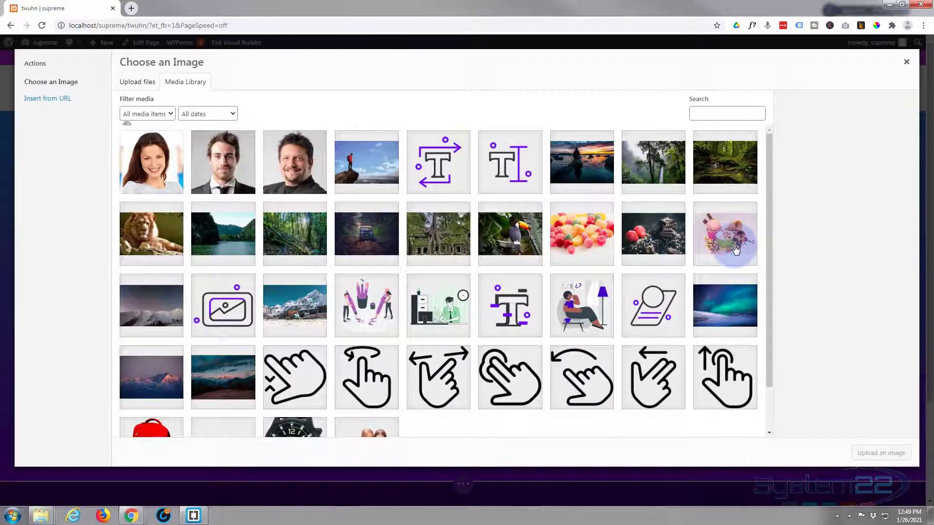
left_click(584, 167)
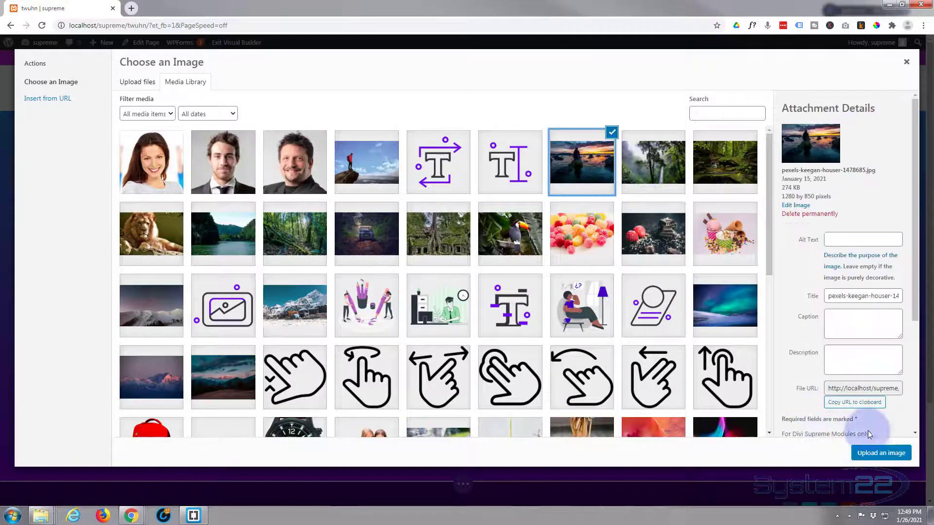
left_click(881, 452)
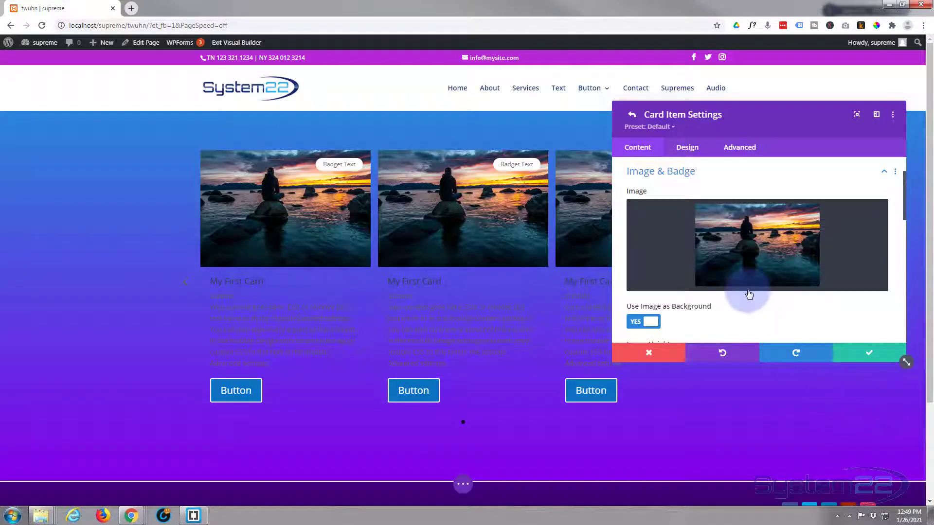
scroll(749, 294, "down", 1)
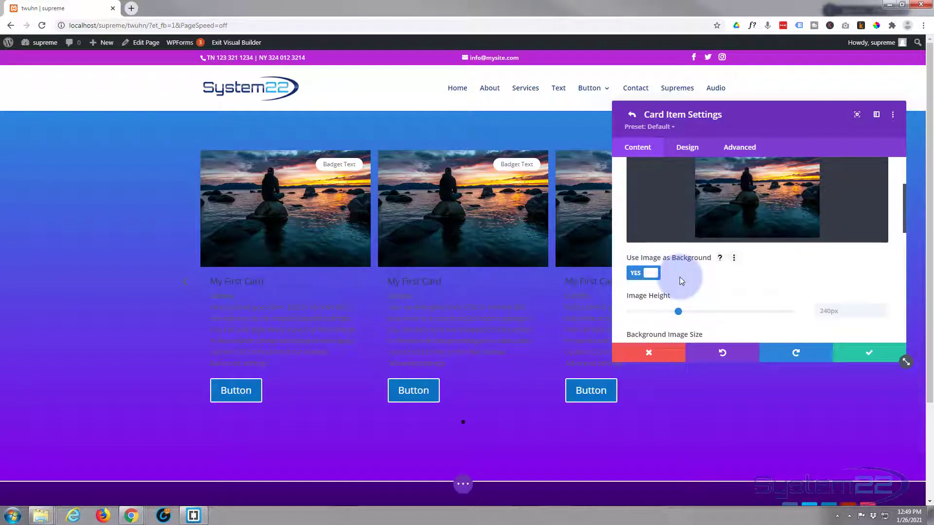
left_click(645, 273)
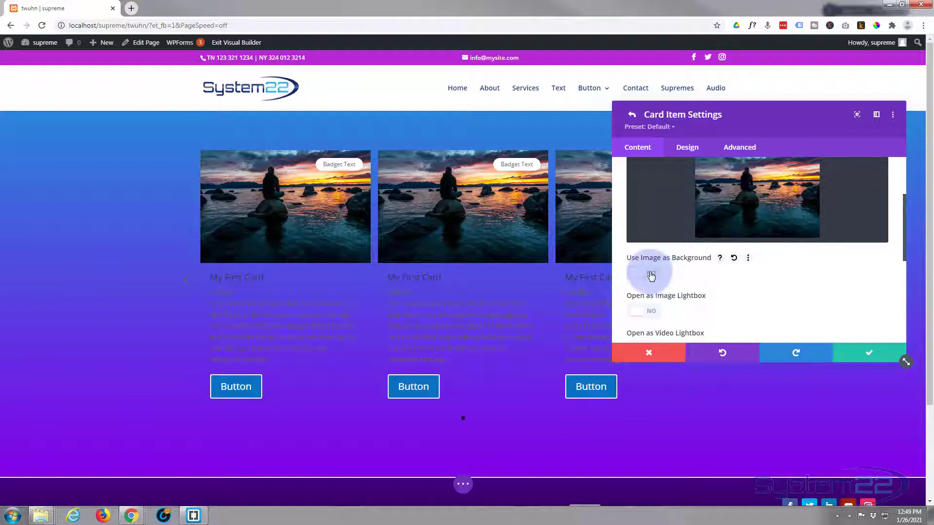
left_click(651, 275)
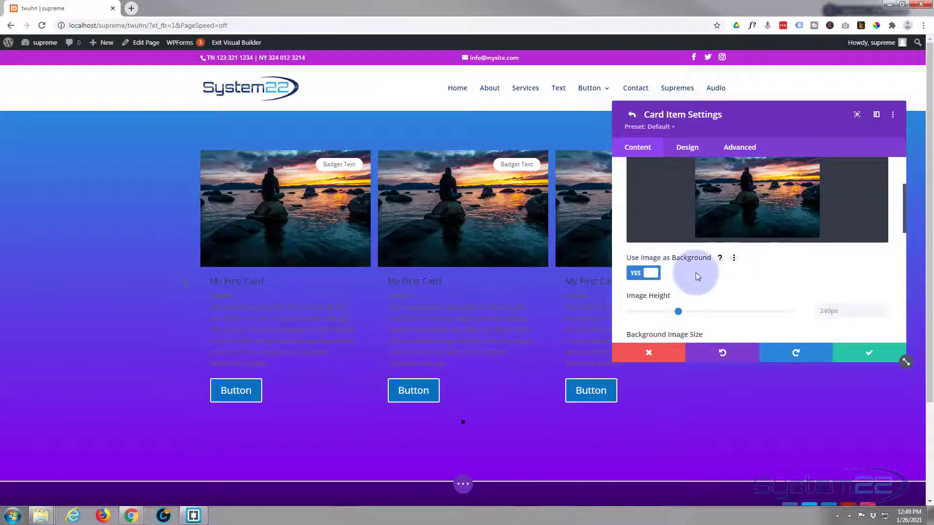
Step: Clear the Image Height value so the card images default to 240px
scroll(695, 273, "down", 1)
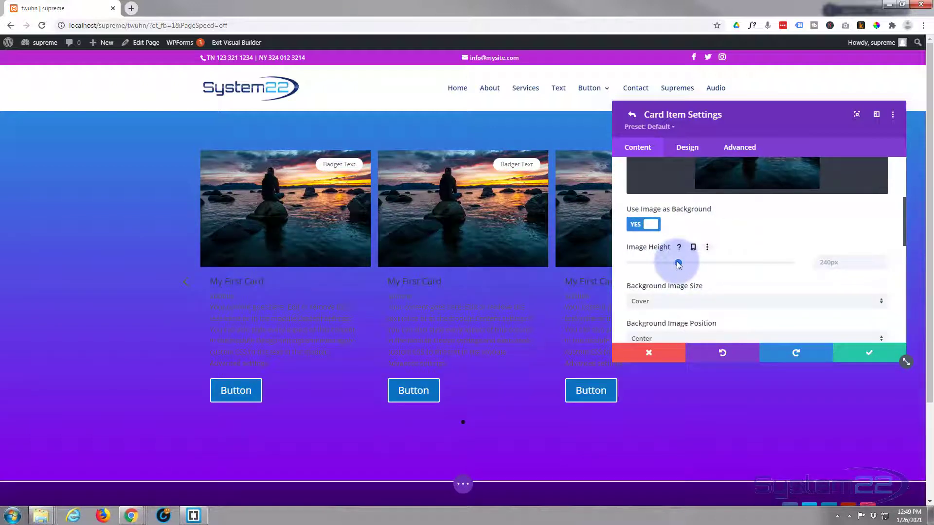
mouse_move(679, 263)
left_mouse_down()
mouse_move(653, 265)
mouse_move(699, 264)
mouse_move(678, 269)
left_mouse_up()
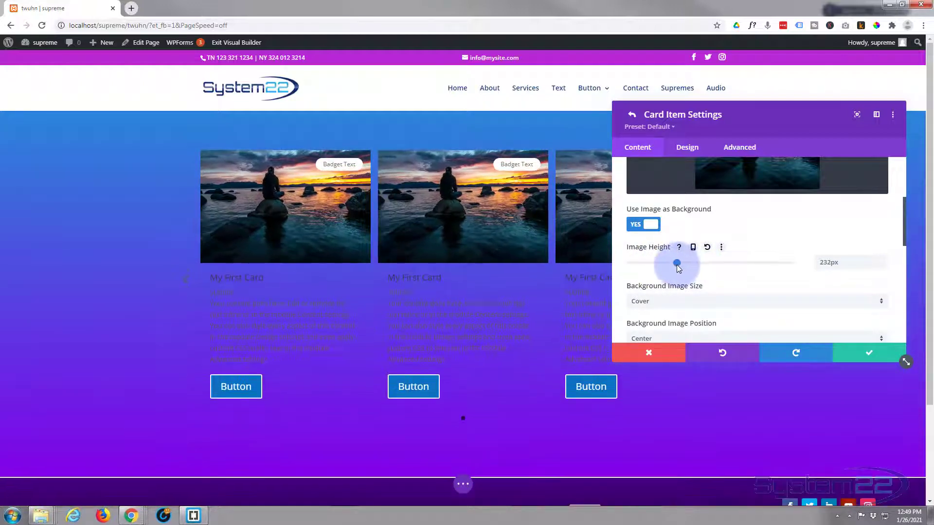
left_click_drag(844, 257, 802, 263)
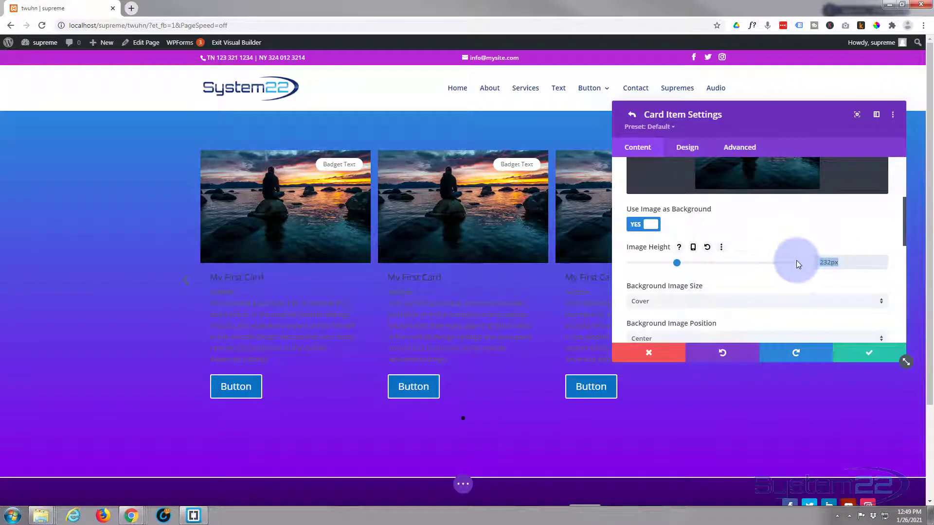
key("BackSpace")
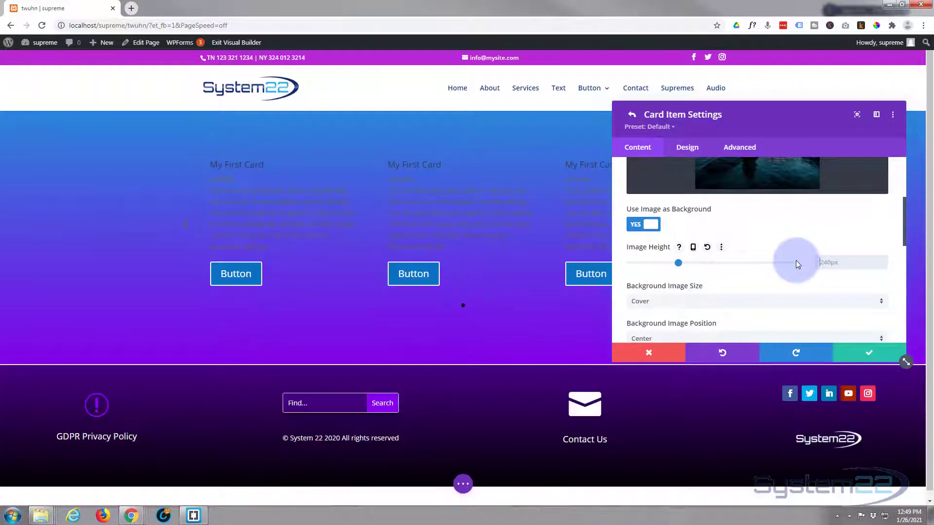
Step: Try the Zoom Out background image animation, then set it back to None
scroll(795, 255, "down", 1)
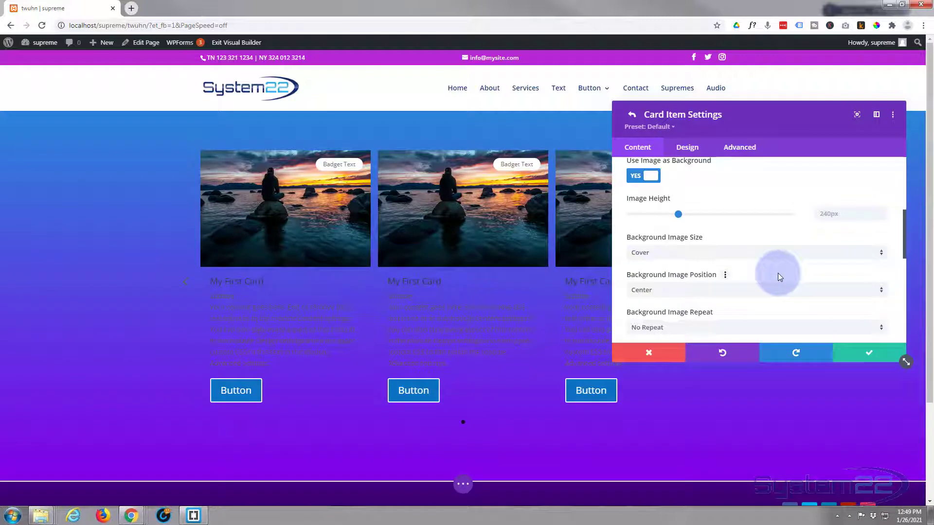
scroll(777, 273, "down", 1)
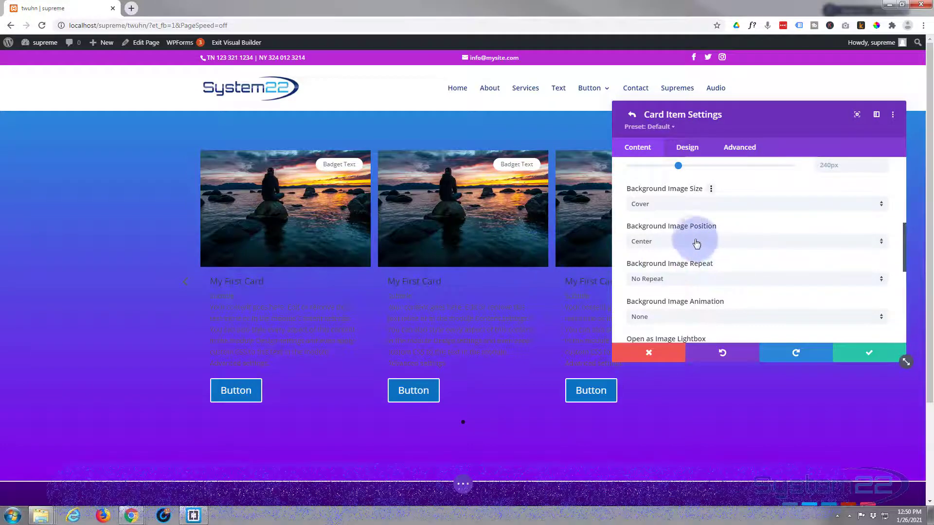
scroll(692, 241, "down", 1)
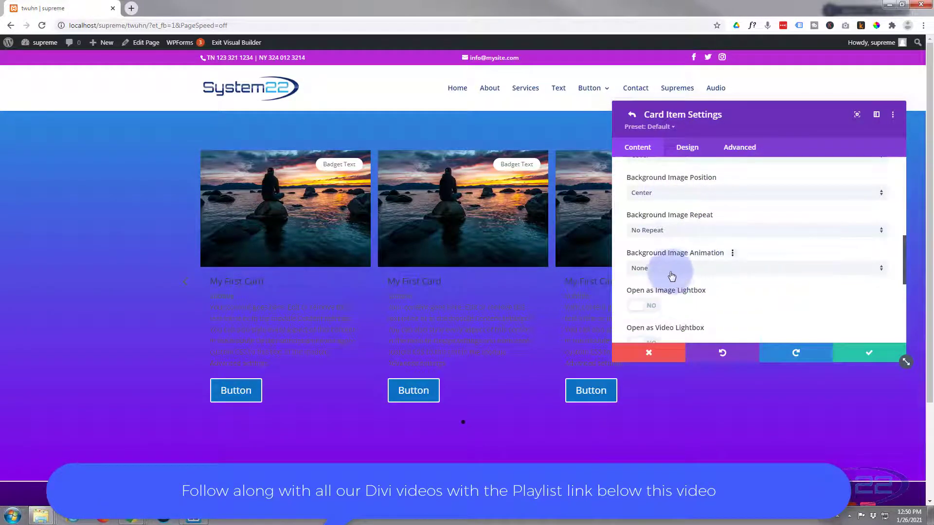
left_click(692, 274)
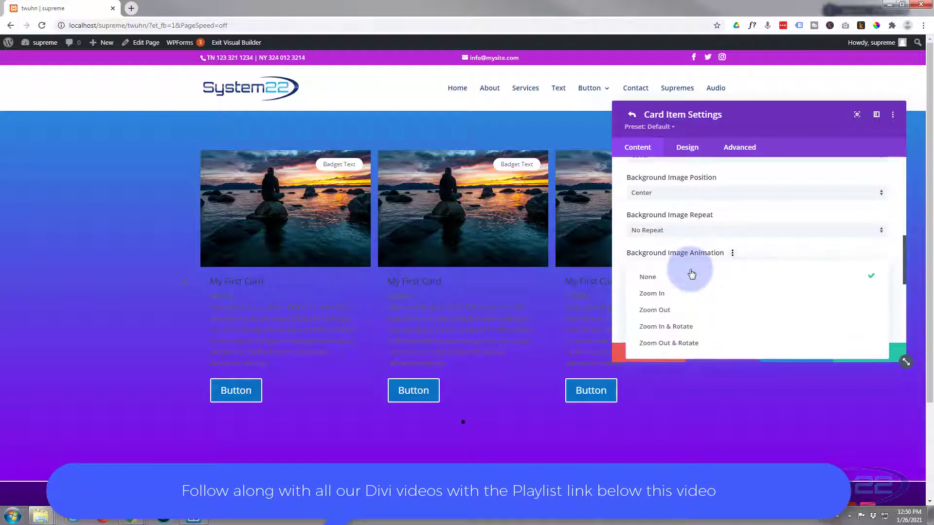
left_click(693, 310)
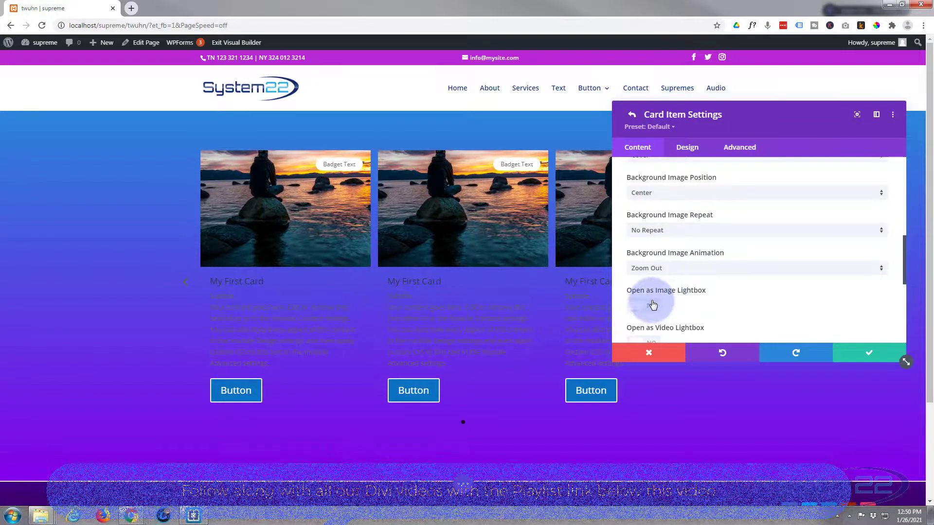
left_click(663, 269)
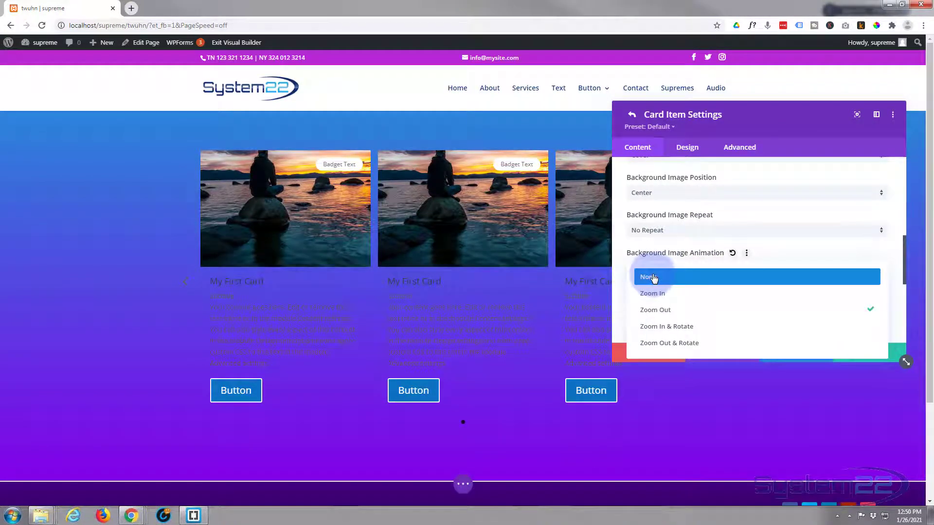
left_click(654, 278)
scroll(705, 267, "down", 2)
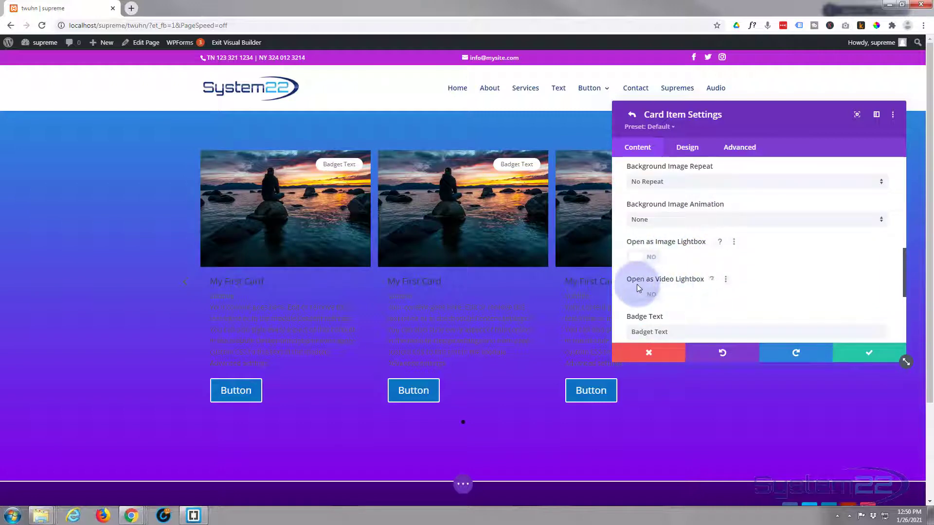
scroll(746, 269, "down", 2)
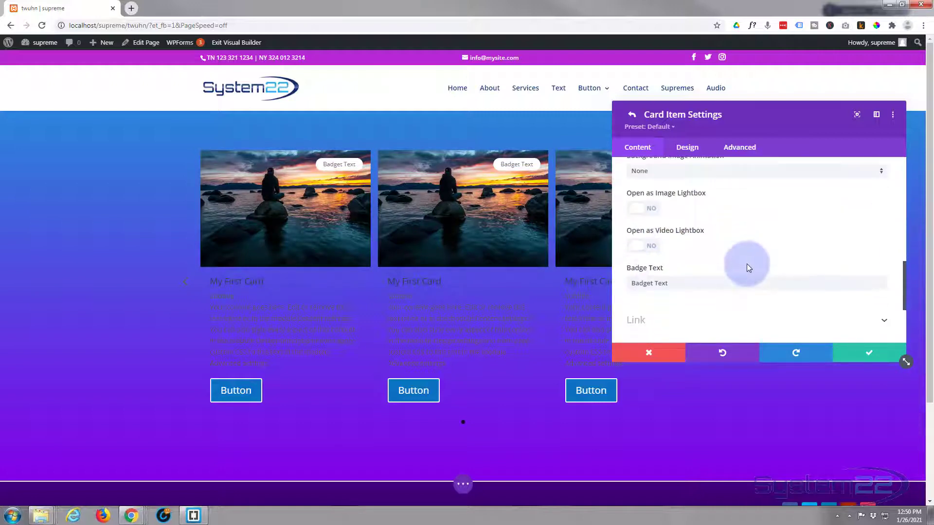
left_click(652, 251)
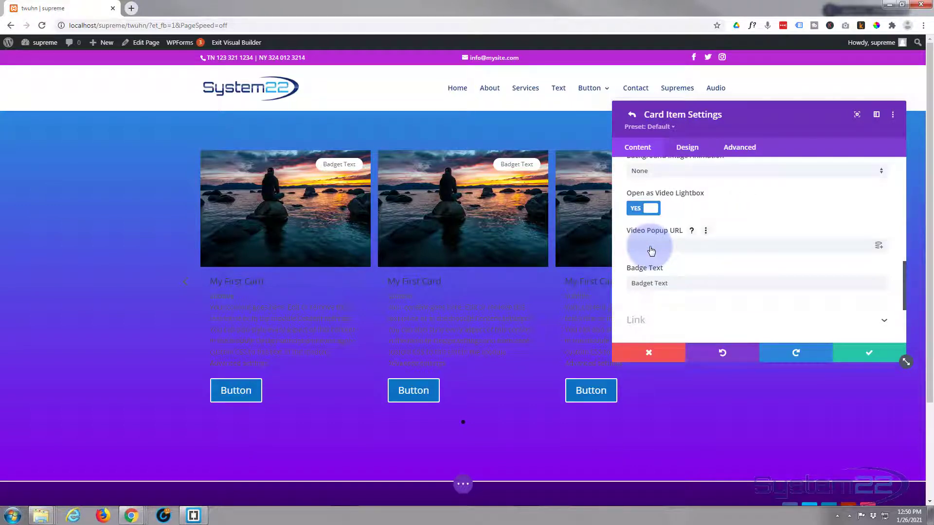
left_click(652, 251)
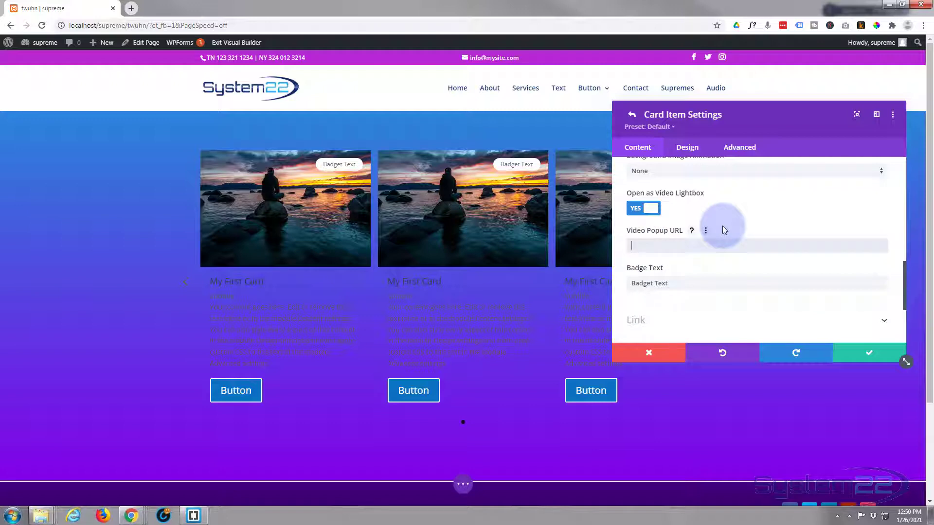
type("https://youtu.be/zngMf5LsTrE")
scroll(722, 229, "down", 1)
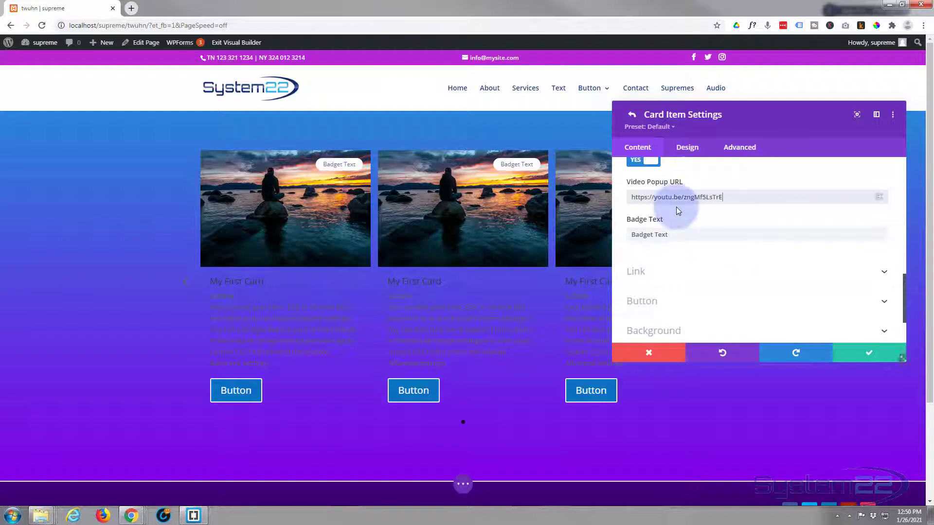
Step: Change the card's badge text to 'Watch Video'
left_click(671, 235)
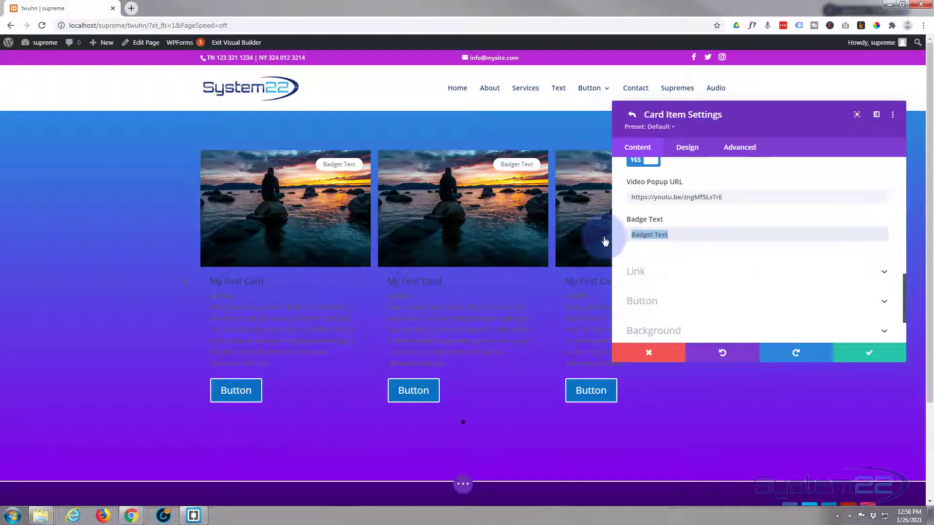
type("Watch")
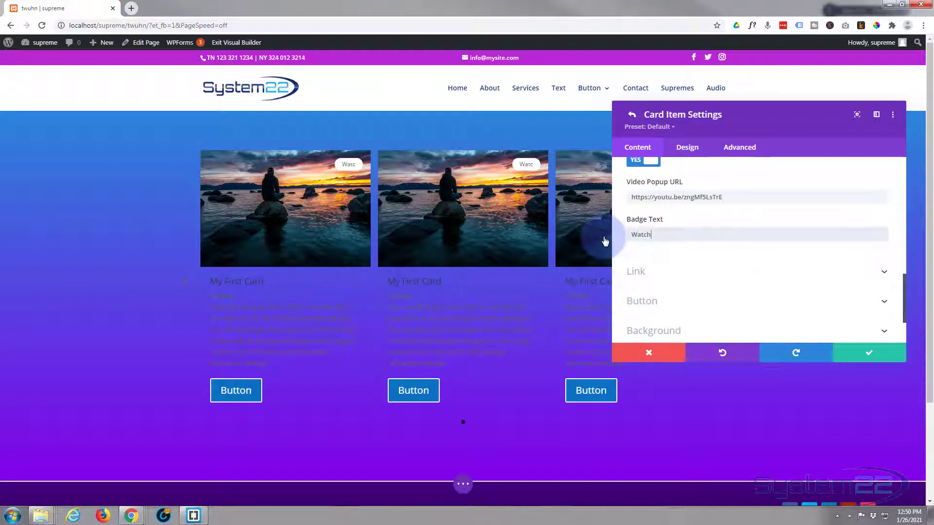
type(" Video")
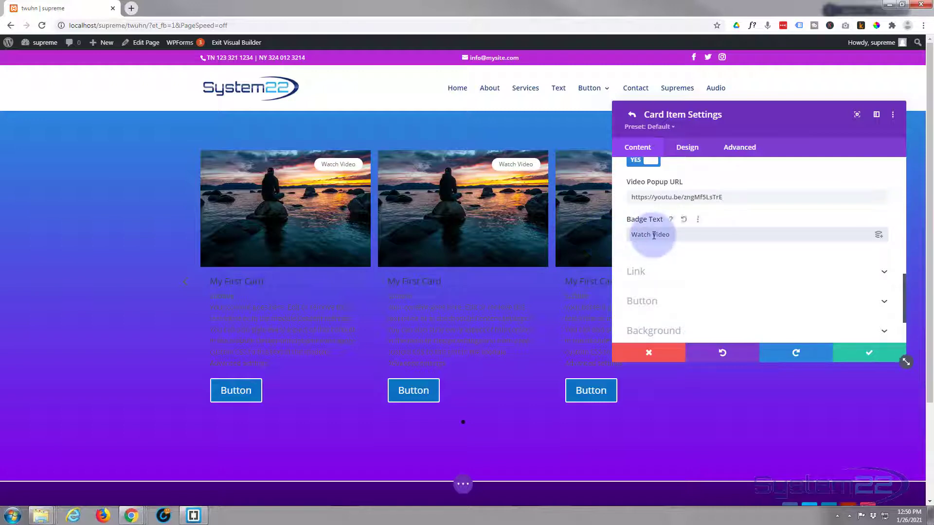
scroll(647, 226, "down", 1)
left_click(685, 225)
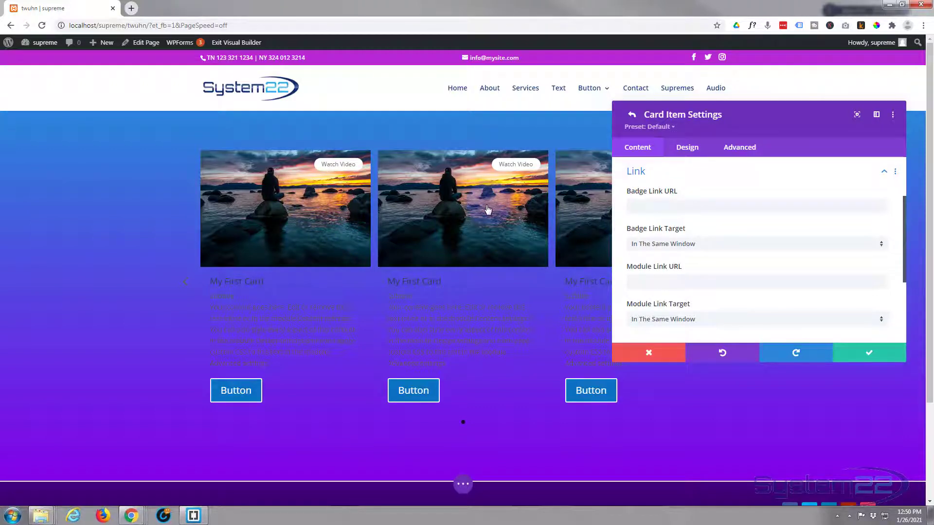
left_click(655, 206)
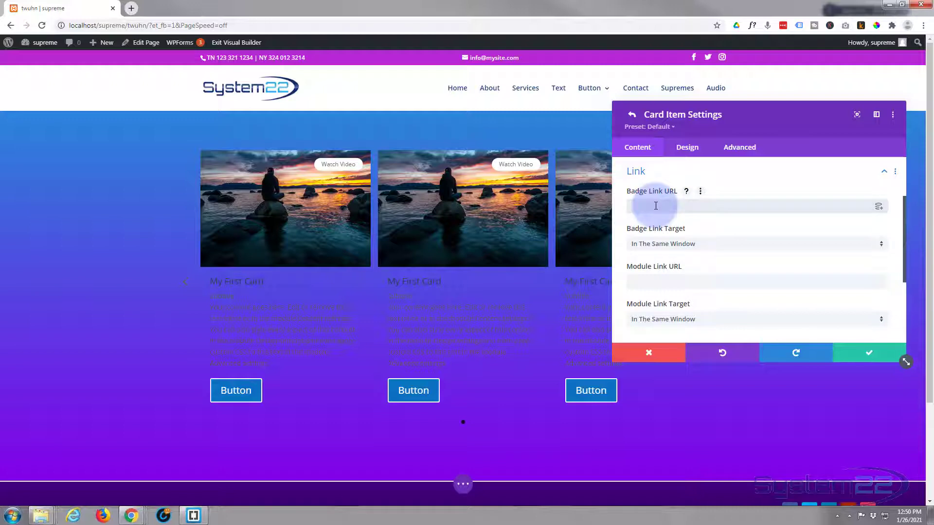
left_click(715, 249)
left_click(620, 252)
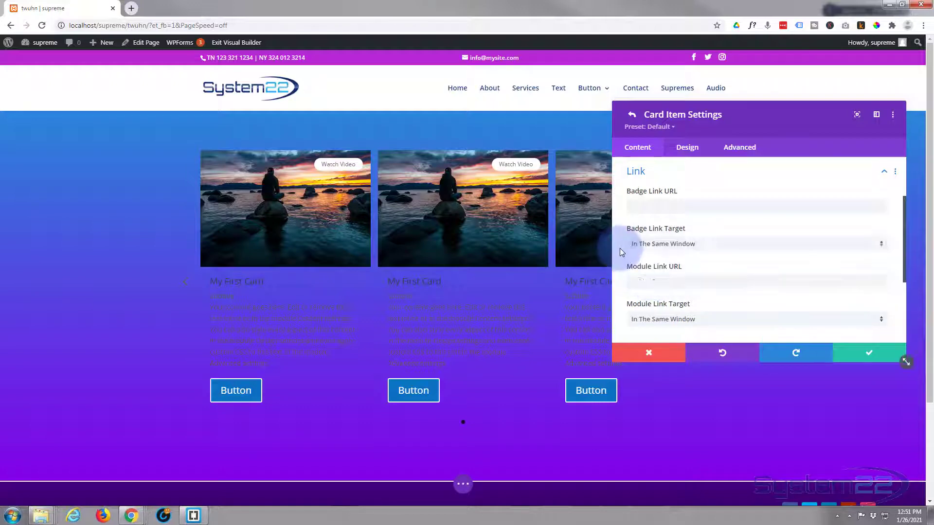
scroll(620, 248, "down", 2)
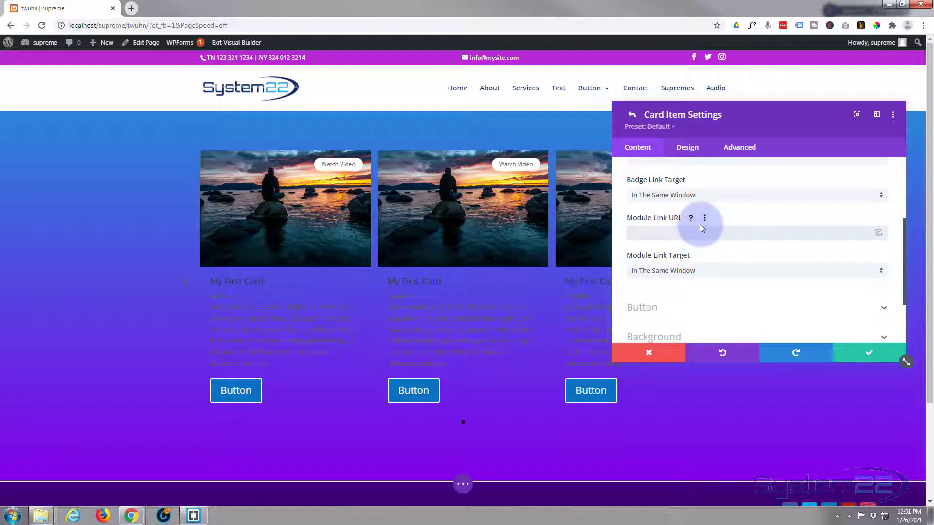
scroll(700, 227, "down", 1)
scroll(700, 228, "down", 1)
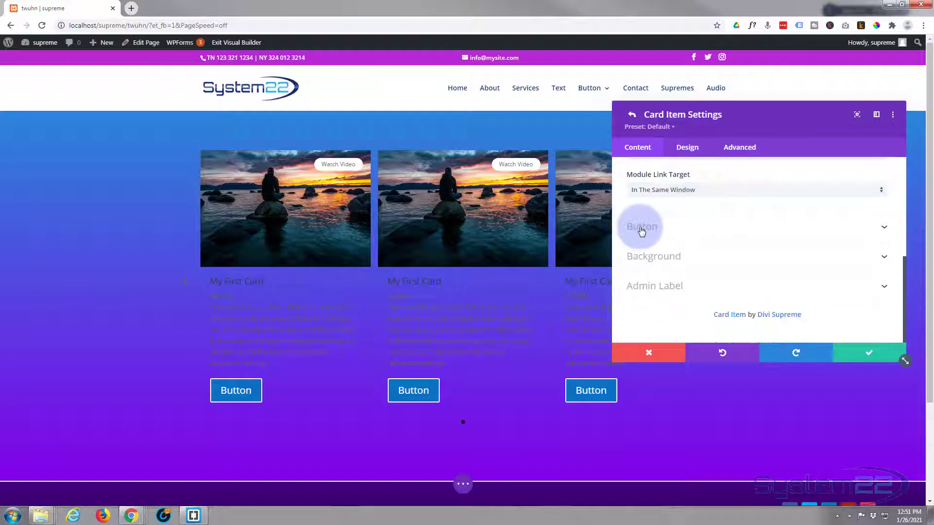
Step: Set the card button label to 'Watch Video'
left_click(696, 229)
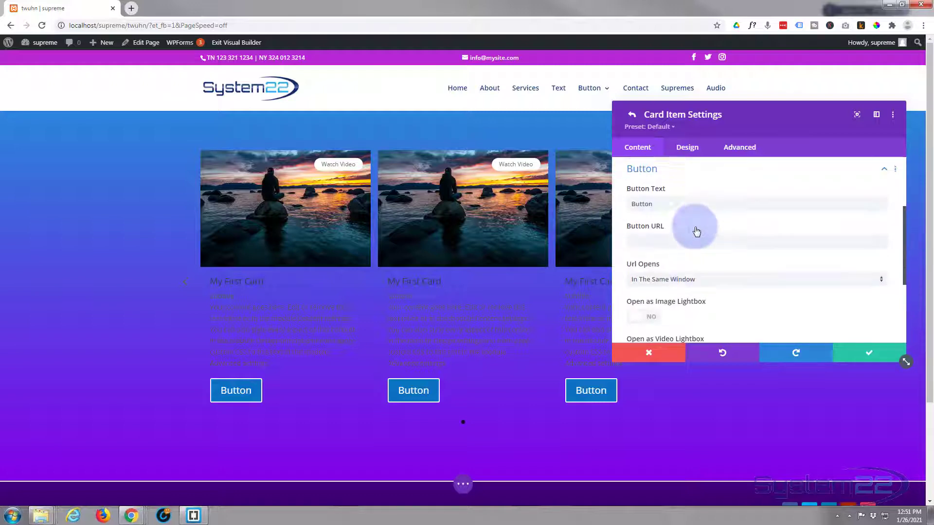
left_click_drag(652, 204, 620, 212)
type("Wa")
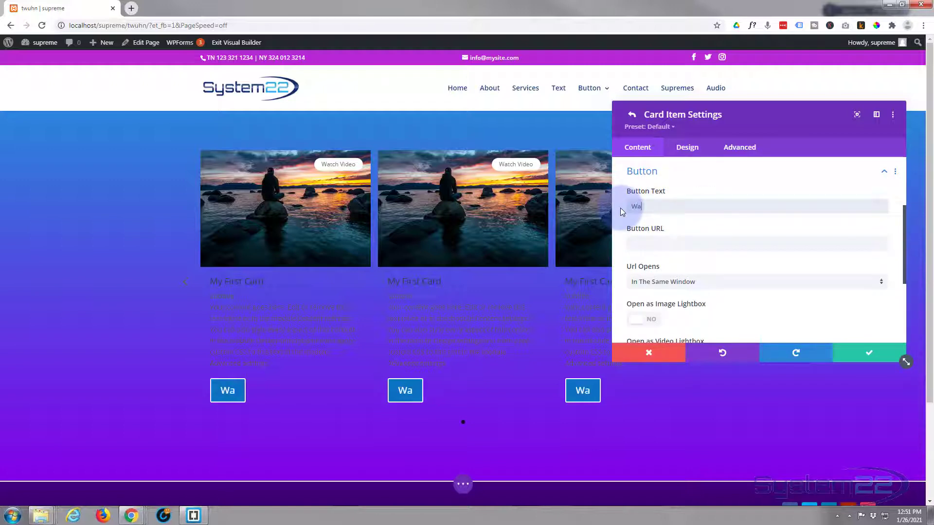
type("tch")
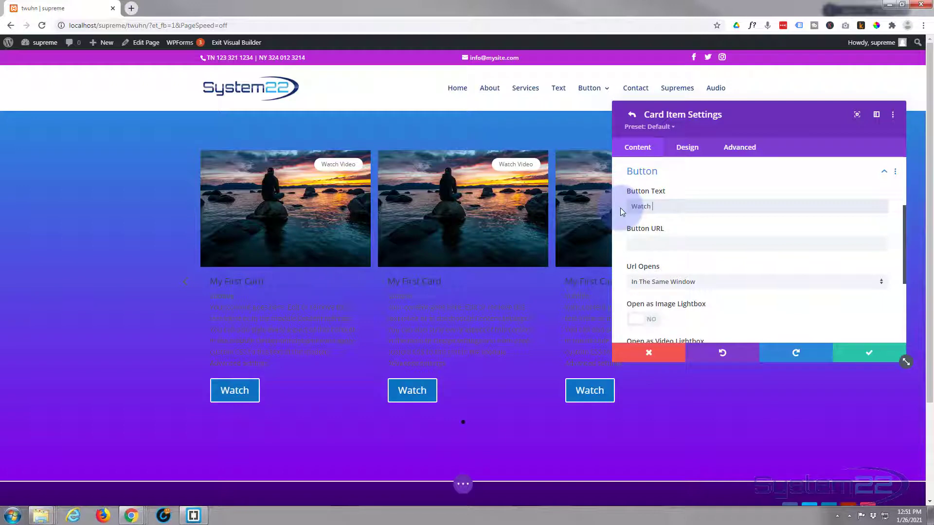
type(" Video")
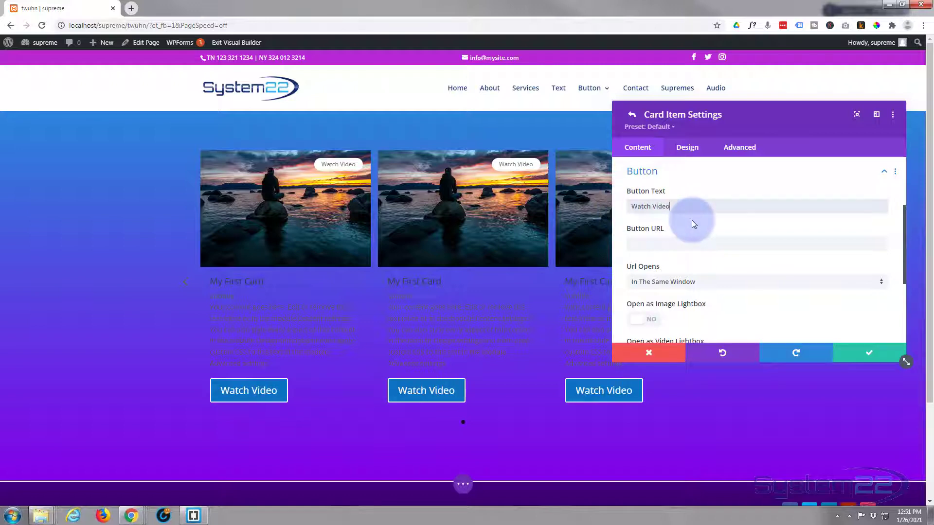
scroll(692, 221, "down", 1)
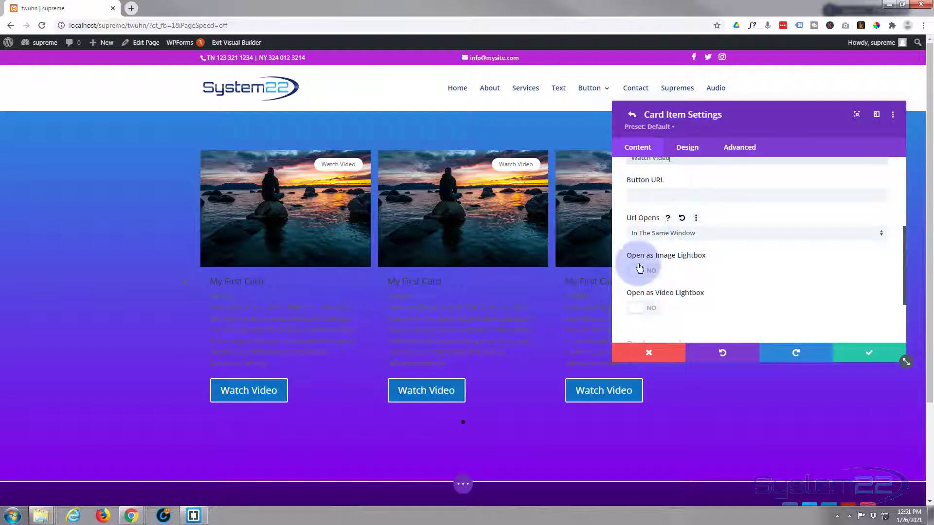
left_click(652, 309)
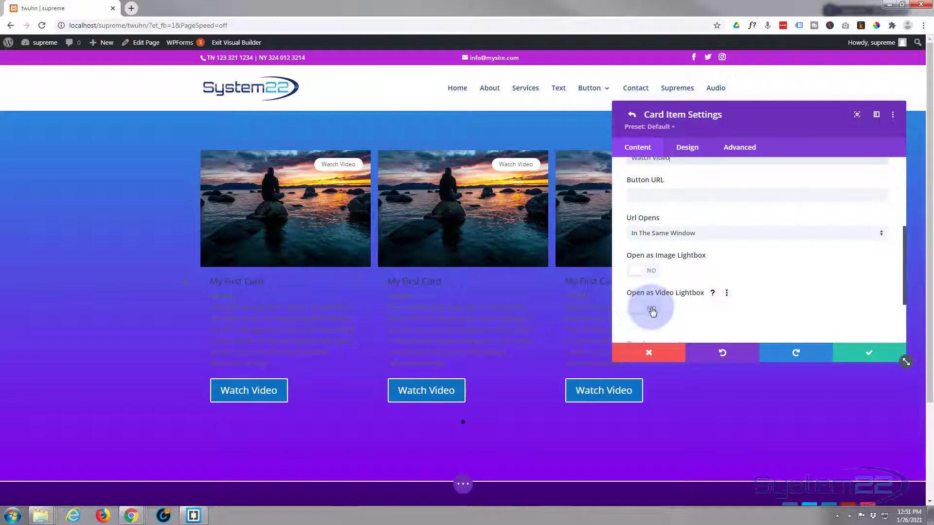
left_click(640, 194)
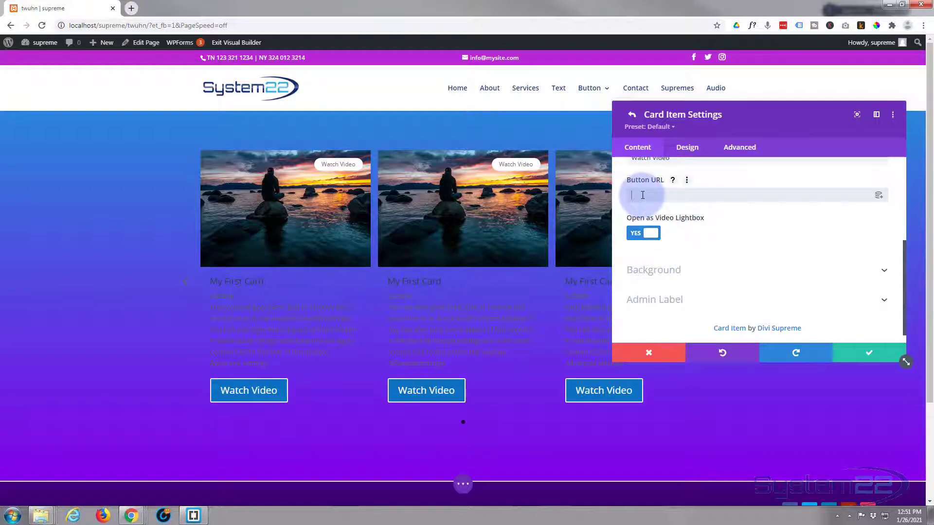
scroll(725, 227, "up", 1)
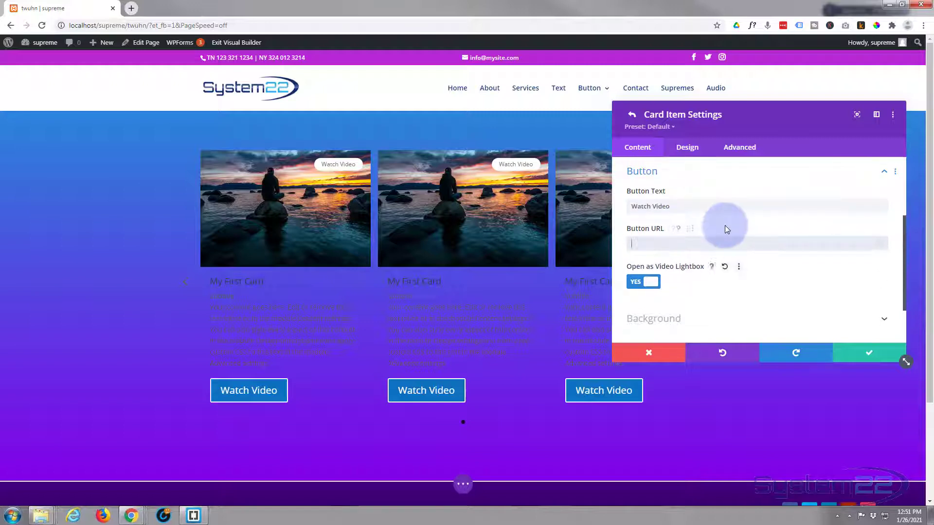
type("https://youtu.be/zngMf5LsTrE")
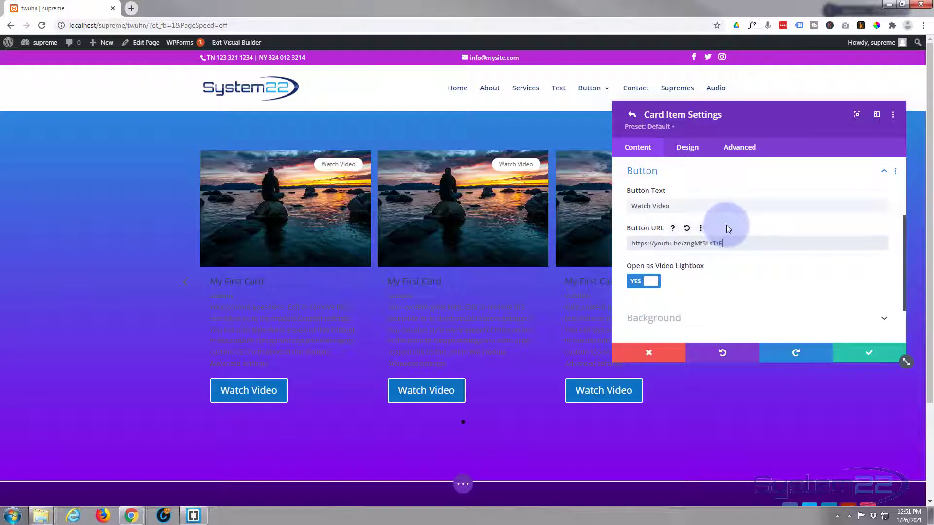
scroll(726, 225, "down", 1)
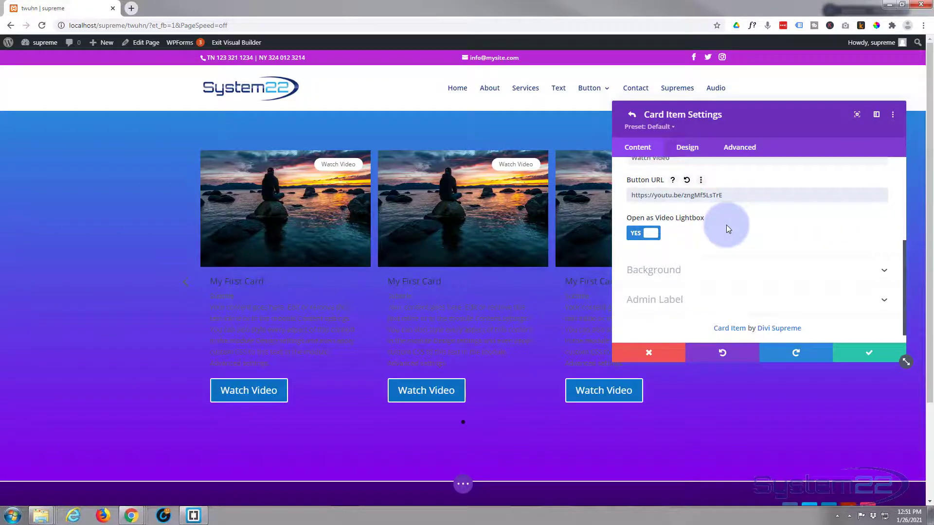
left_click(706, 269)
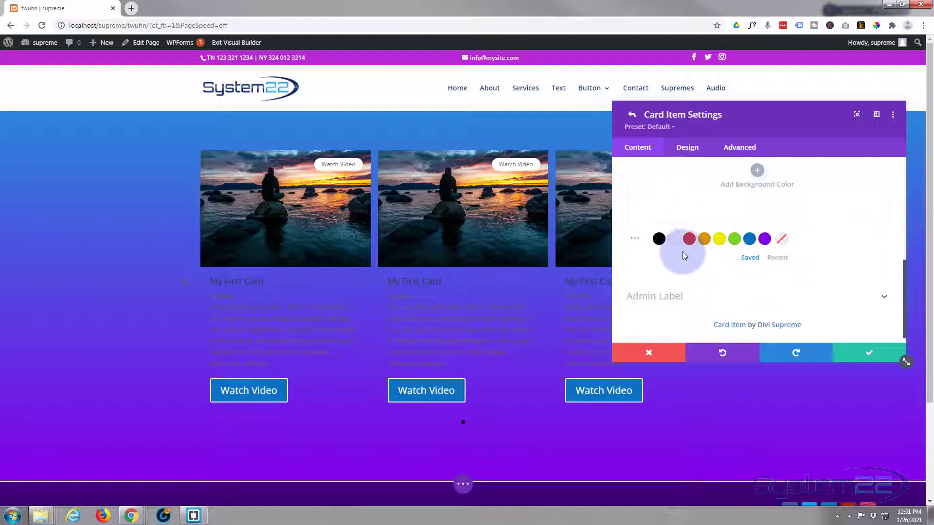
Step: Set the card background colour to black (#000000) and go to the Design settings
left_click(659, 239)
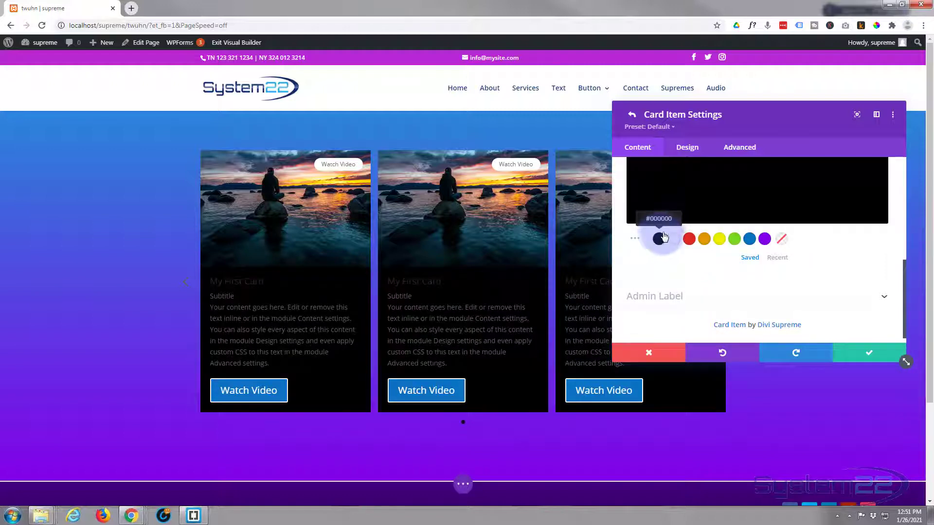
scroll(665, 239, "down", 1)
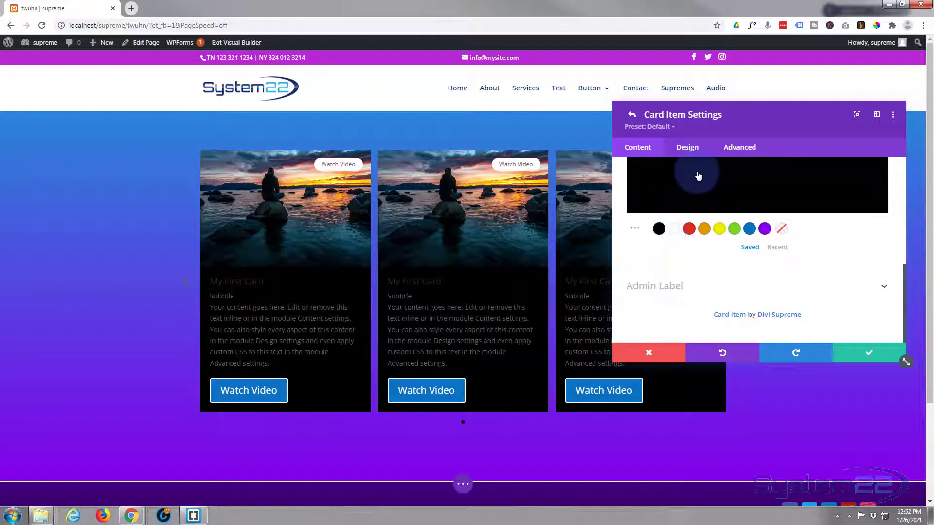
left_click(688, 149)
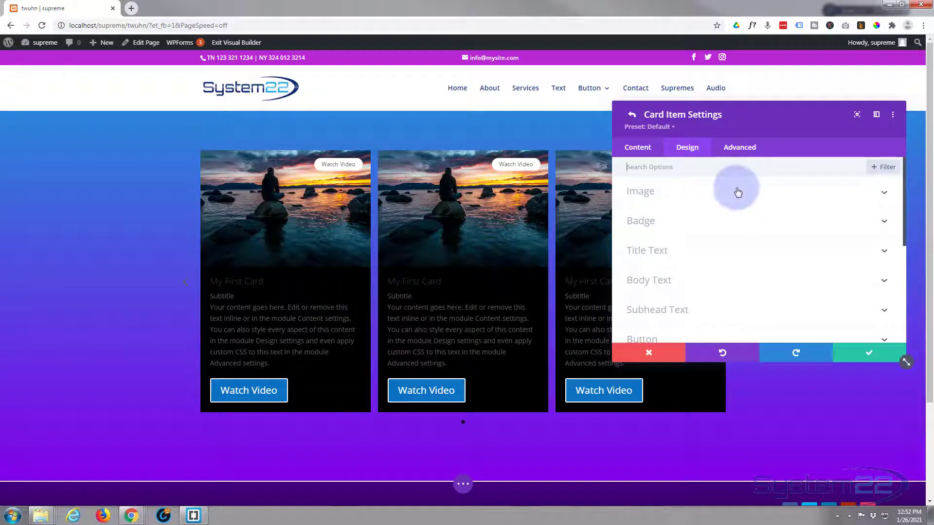
Step: Turn on the card image overlay in purple at 0.4 opacity, rgba(131,0,233,0.4)
left_click(705, 196)
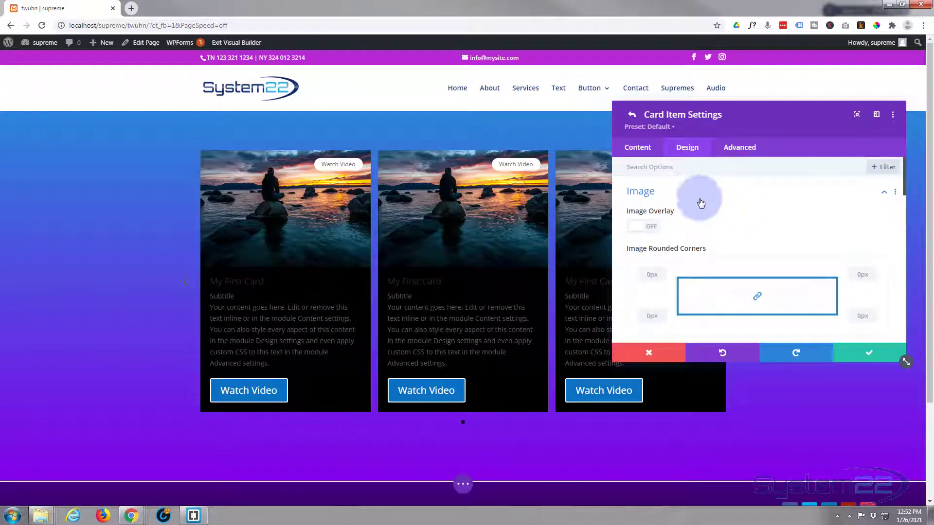
scroll(764, 236, "down", 1)
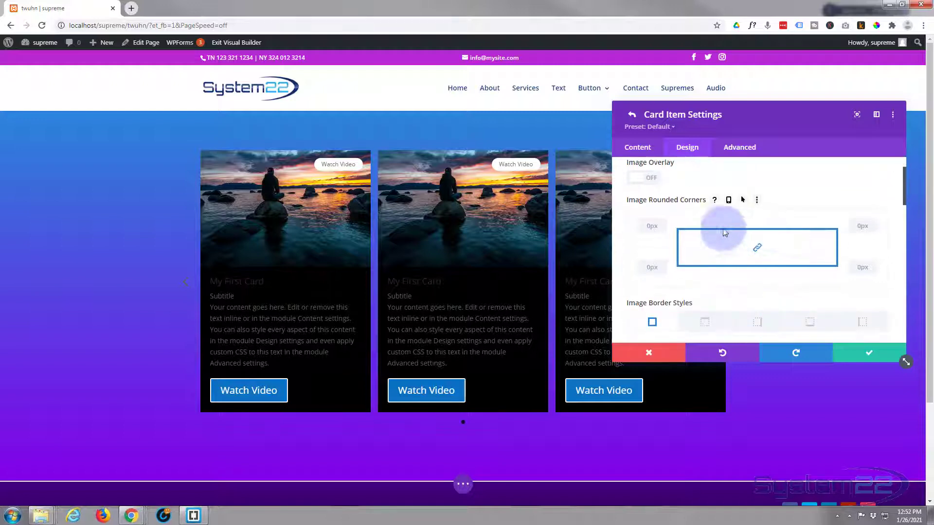
scroll(671, 214, "up", 1)
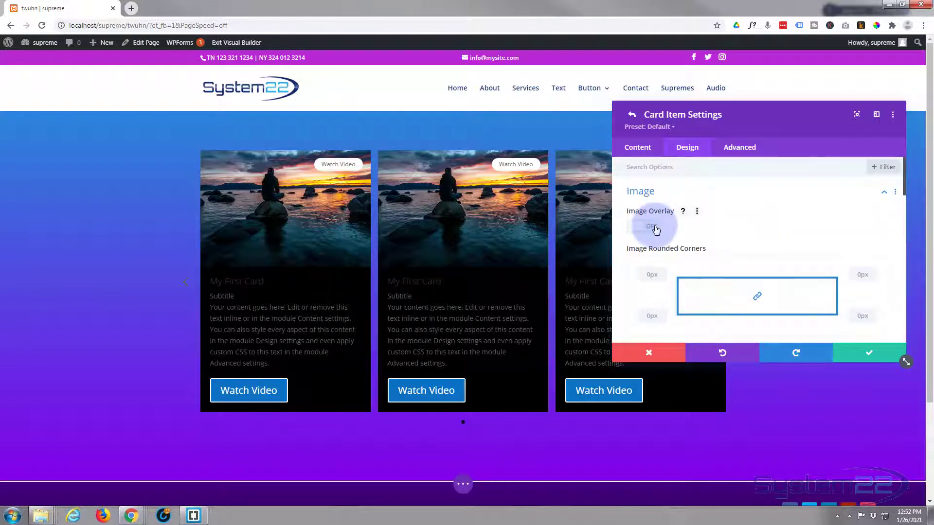
left_click(655, 230)
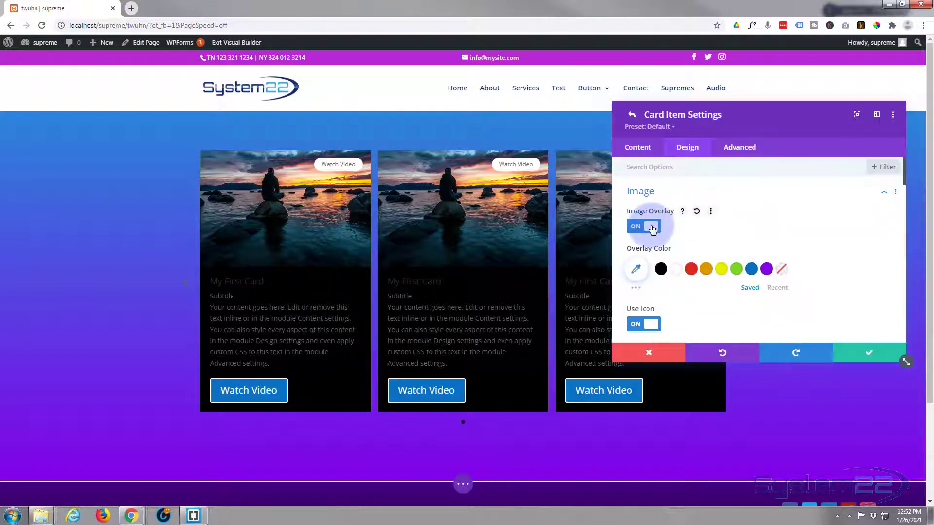
left_click(767, 269)
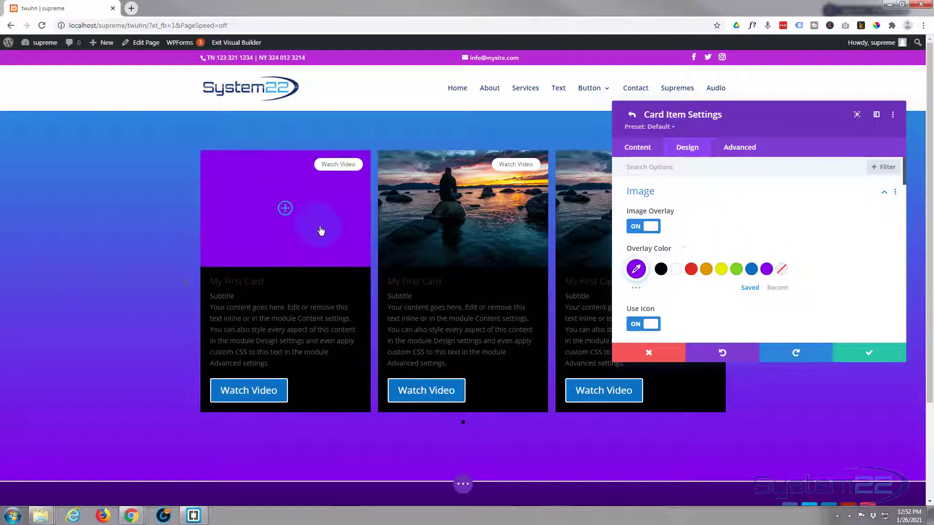
left_click(636, 269)
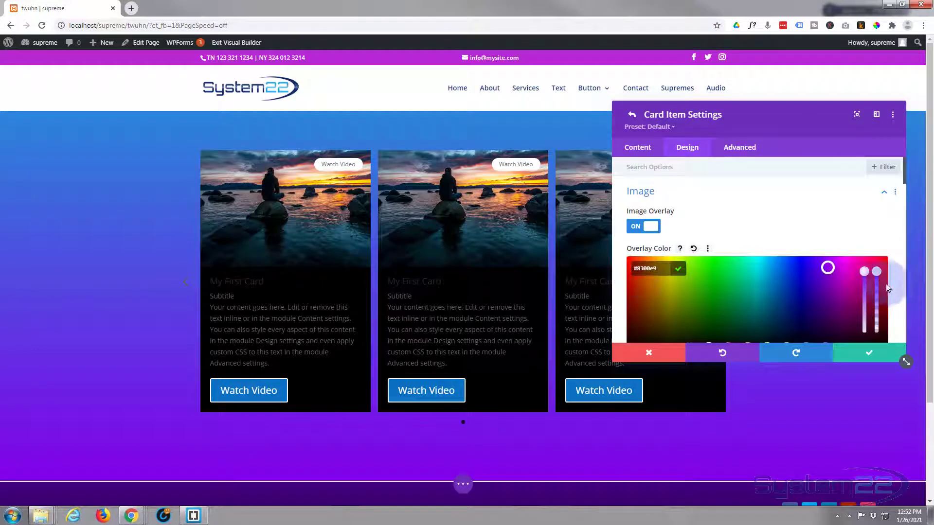
left_click(877, 306)
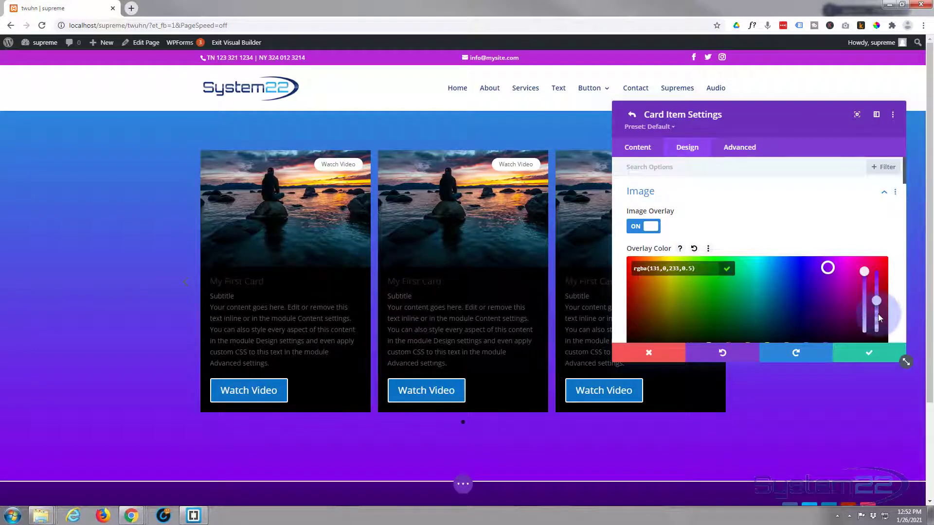
left_click(878, 314)
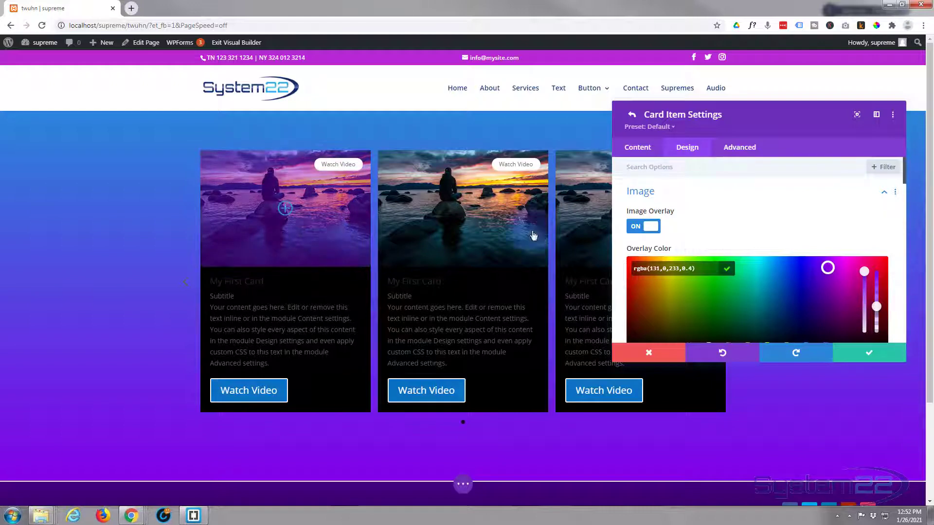
scroll(742, 214, "down", 3)
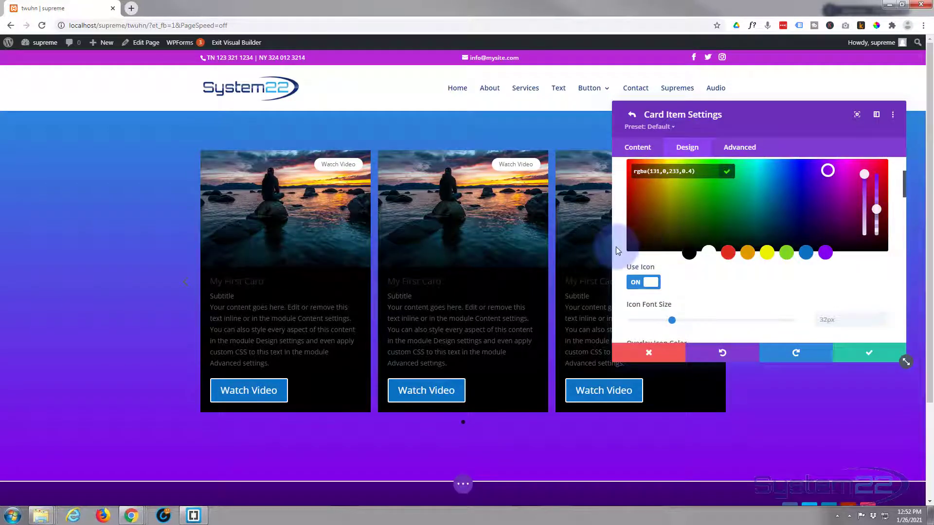
Step: Choose the play icon for the image overlay and make it white
scroll(627, 248, "down", 2)
scroll(720, 253, "down", 3)
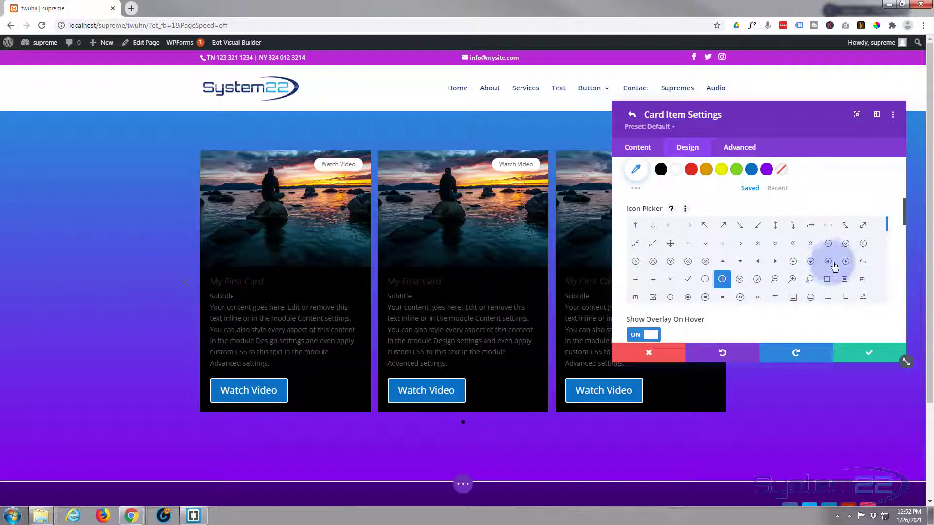
left_click(845, 262)
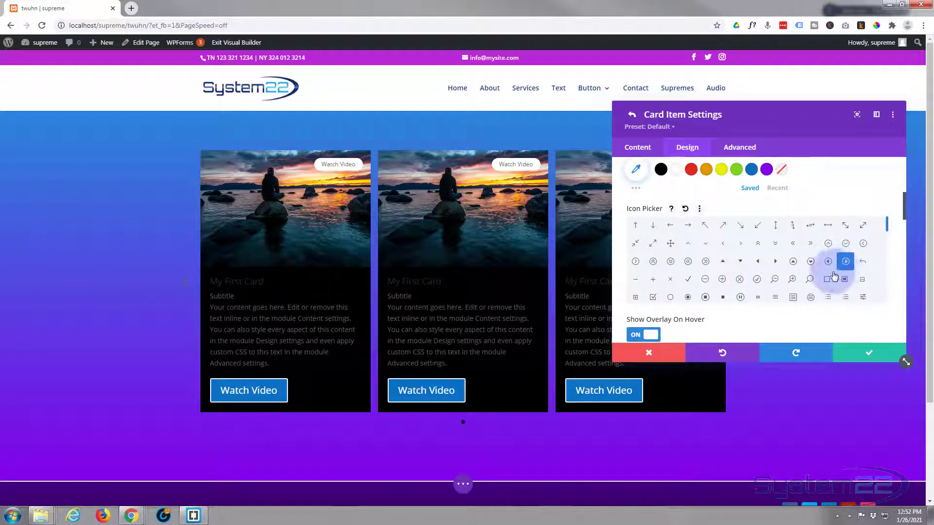
scroll(701, 234, "up", 1)
left_click(674, 223)
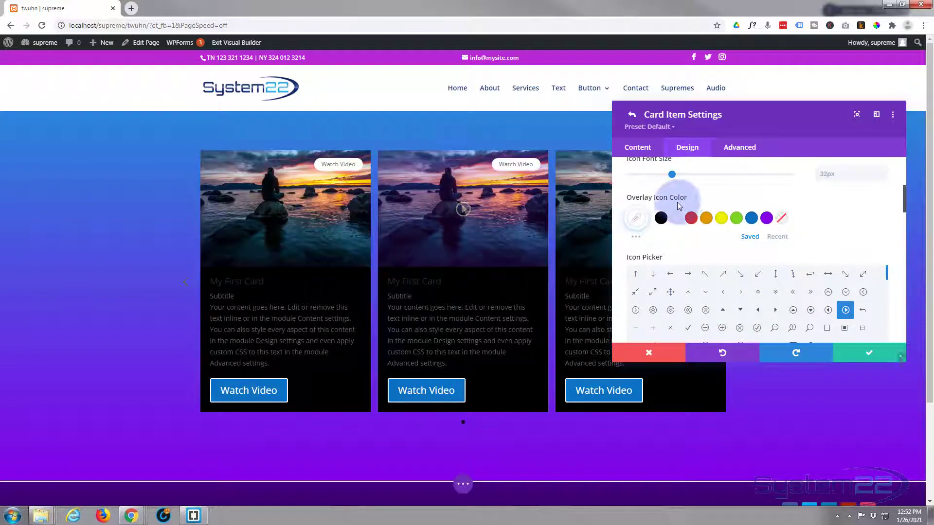
Step: Keep the overlay appearing only on hover after previewing it shown permanently
scroll(623, 235, "down", 3)
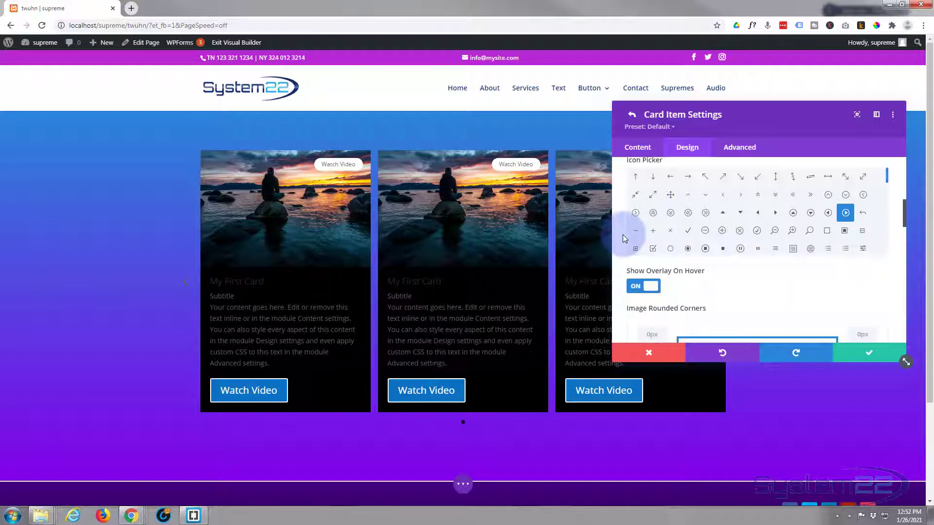
scroll(623, 235, "down", 1)
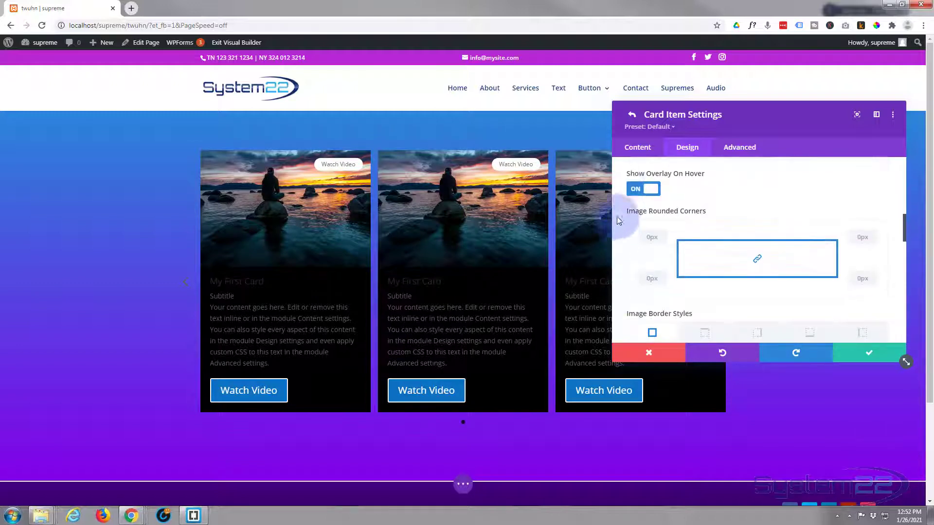
left_click(654, 190)
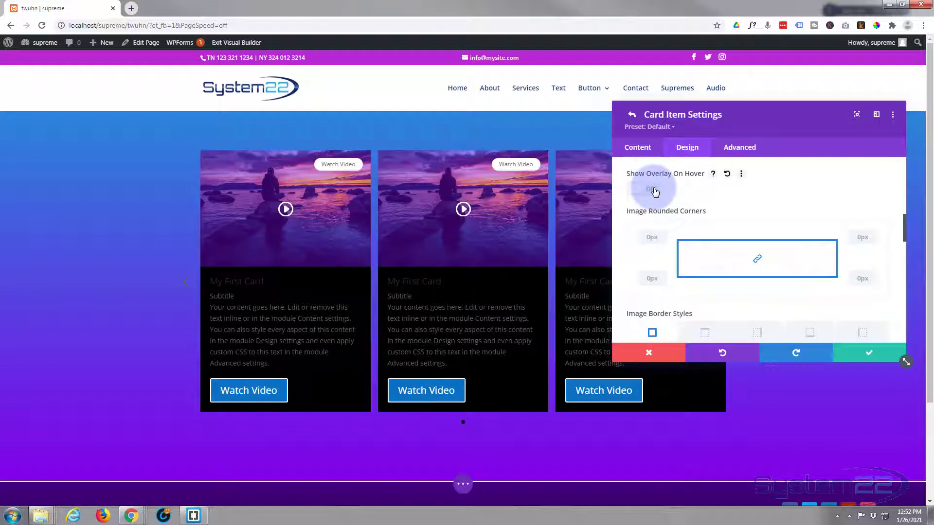
left_click(639, 193)
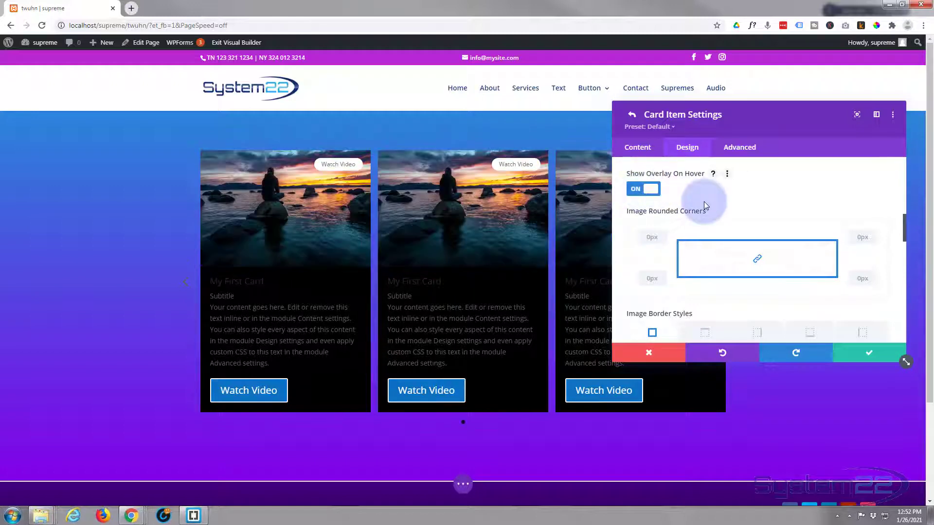
Step: Apply the image border styling to all sides
scroll(661, 232, "down", 3)
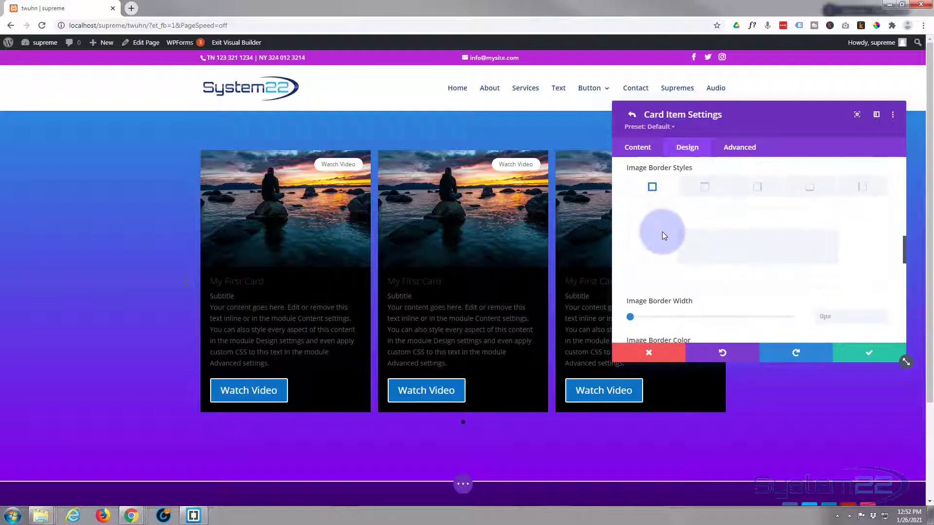
left_click(652, 186)
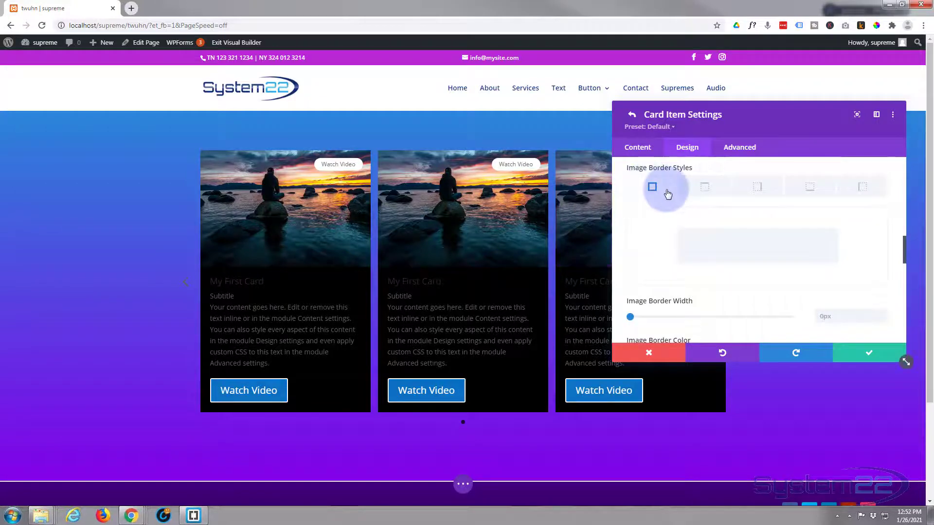
scroll(668, 193, "down", 4)
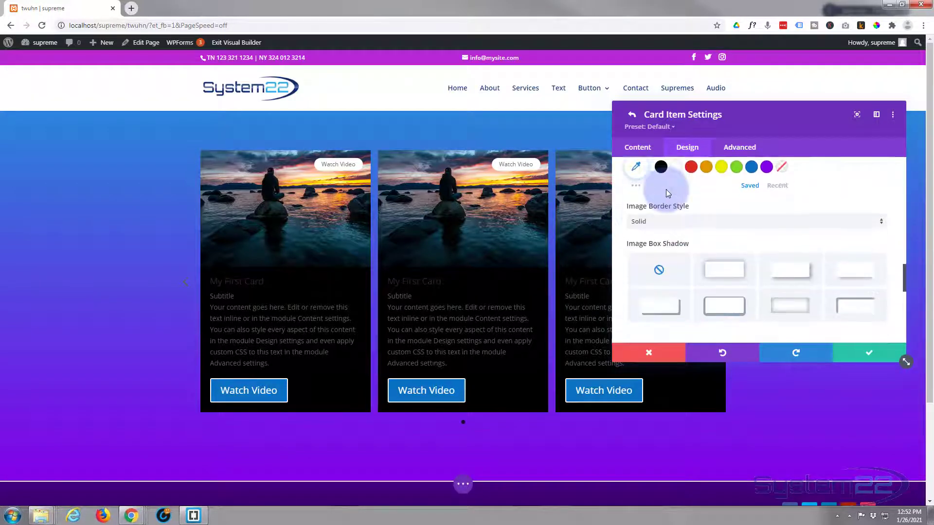
scroll(666, 189, "down", 2)
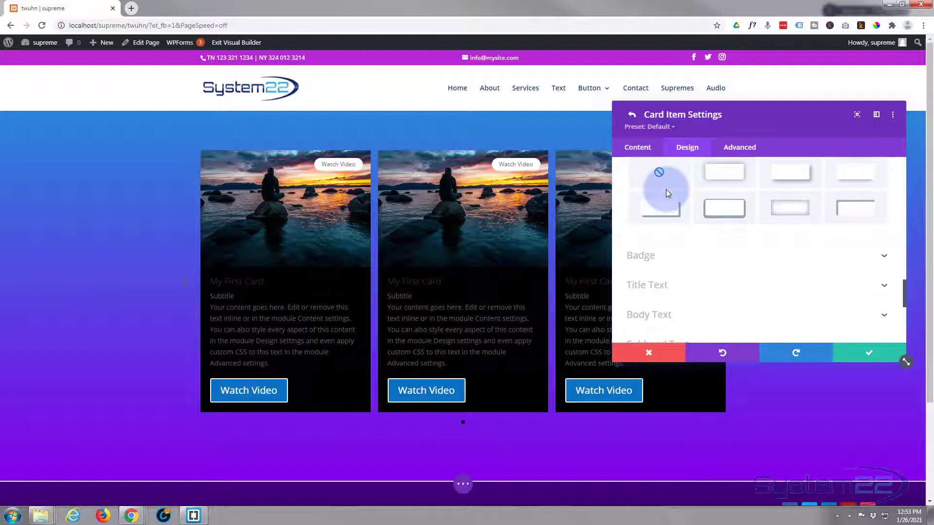
scroll(666, 188, "down", 1)
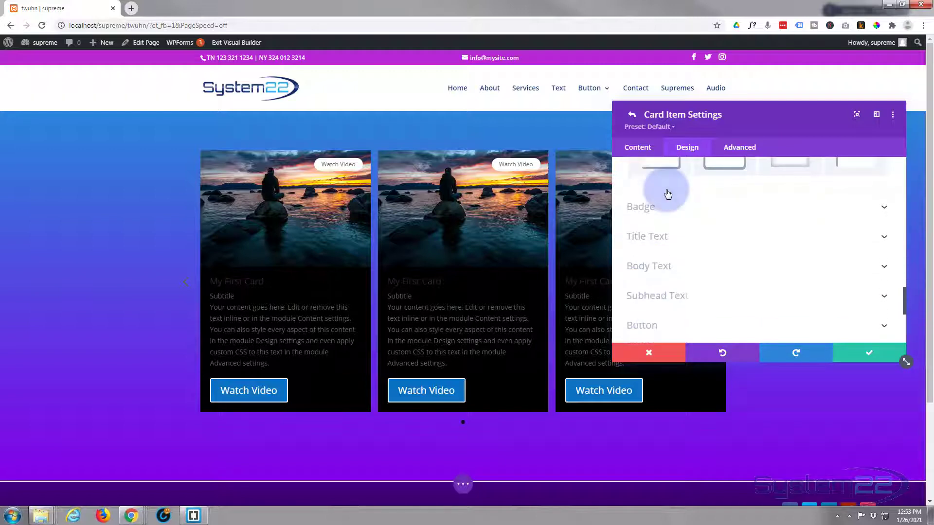
Step: Give the Watch Video badge a purple background, keeping its position at Top Right
left_click(710, 210)
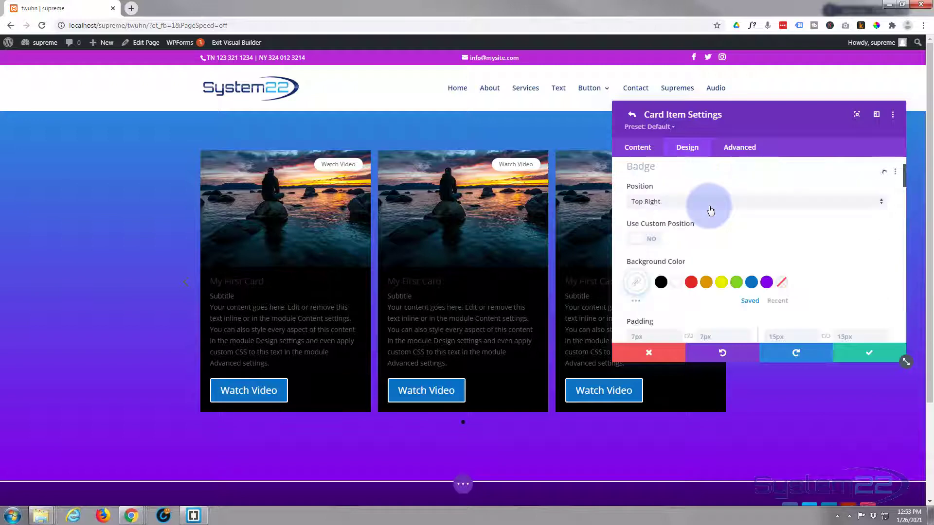
left_click(766, 288)
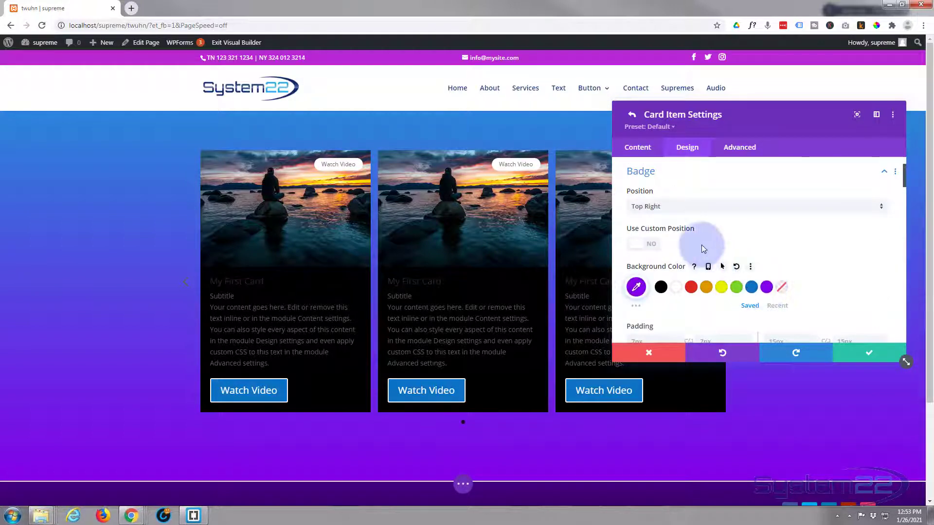
left_click(681, 208)
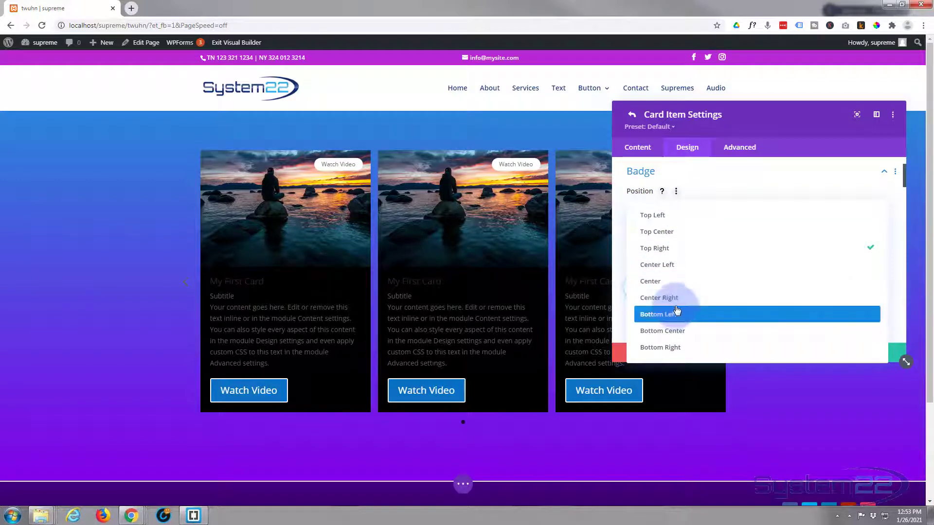
left_click(620, 208)
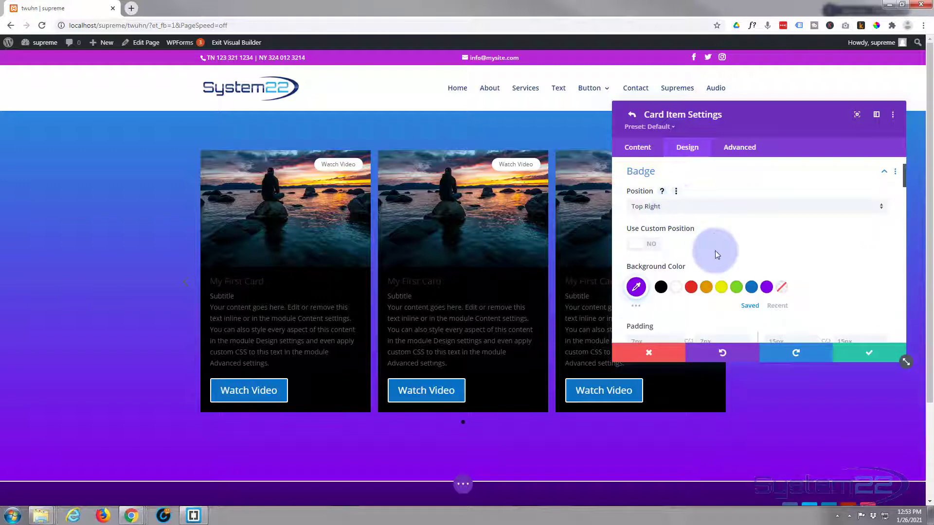
Step: Leave the badge font at Default and set the badge rounded corners to 0px
scroll(732, 246, "down", 1)
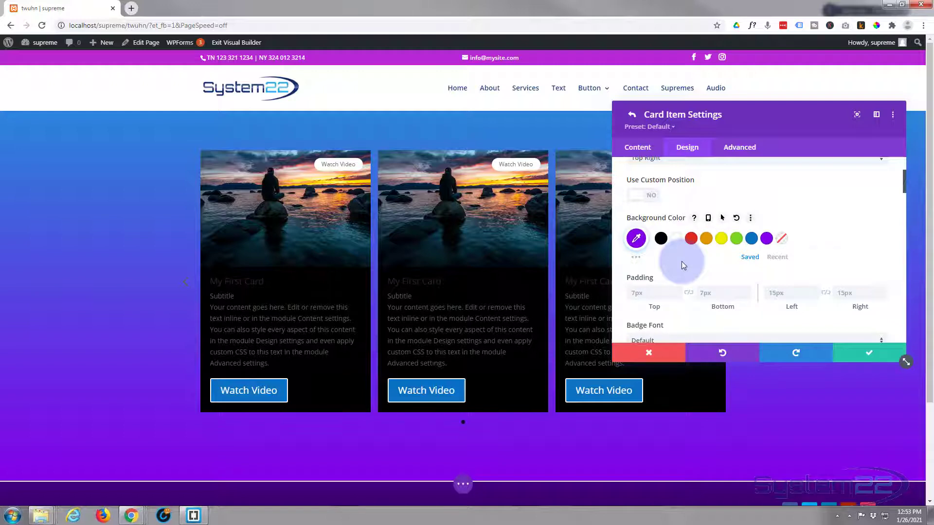
scroll(678, 262, "down", 1)
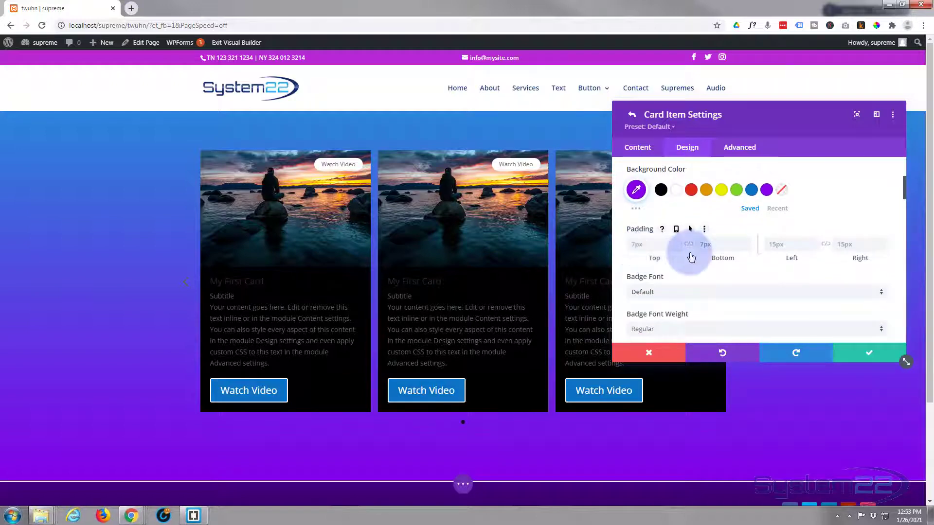
scroll(691, 257, "down", 1)
scroll(692, 257, "down", 2)
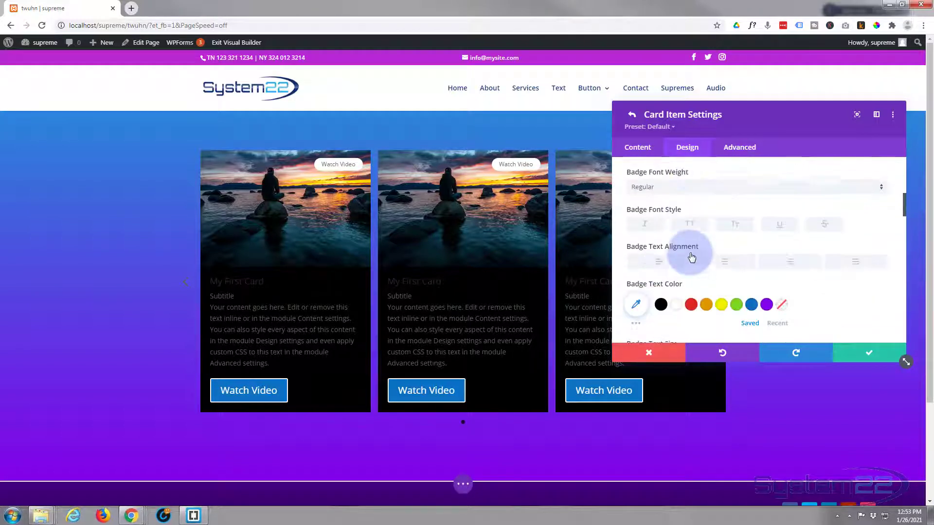
scroll(691, 257, "up", 1)
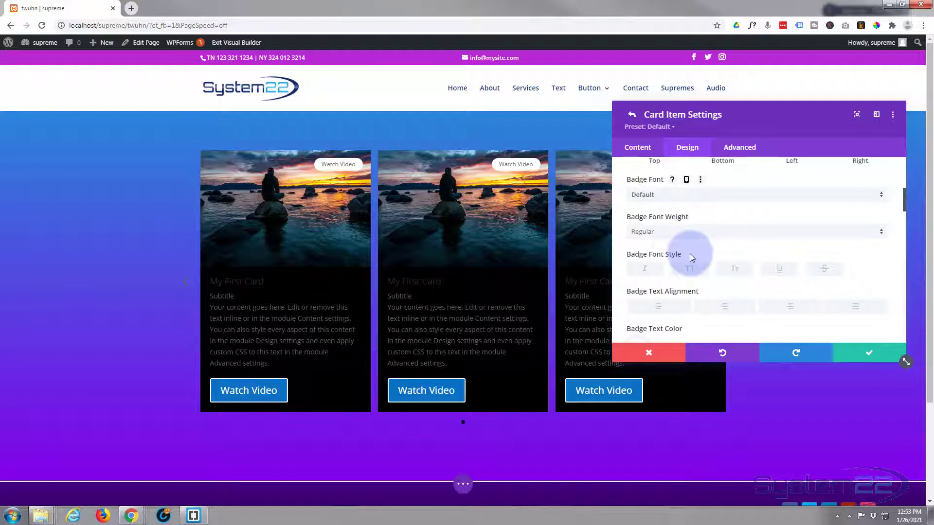
left_click(679, 197)
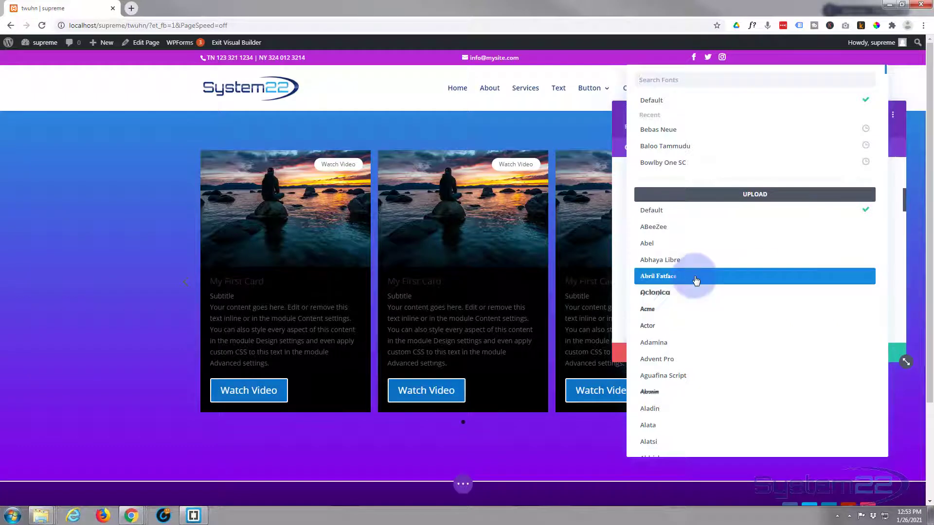
left_click(617, 174)
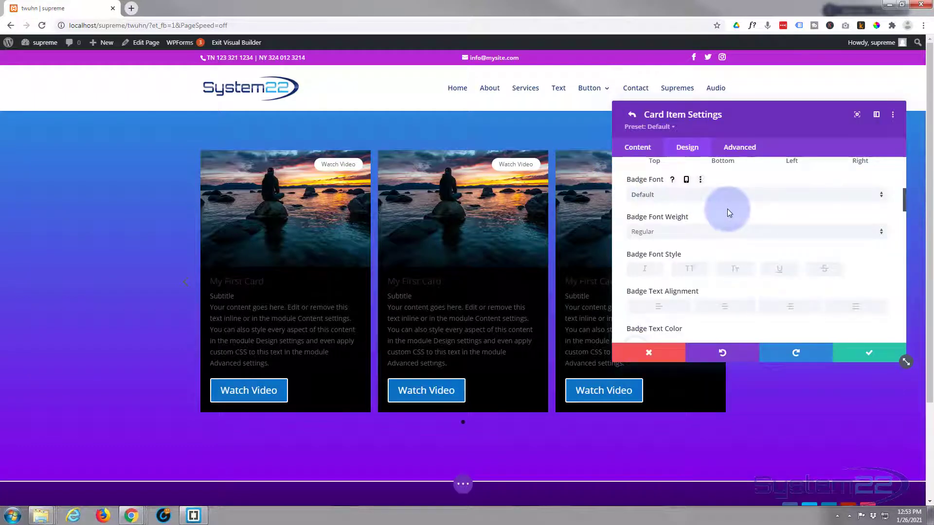
scroll(728, 208, "down", 3)
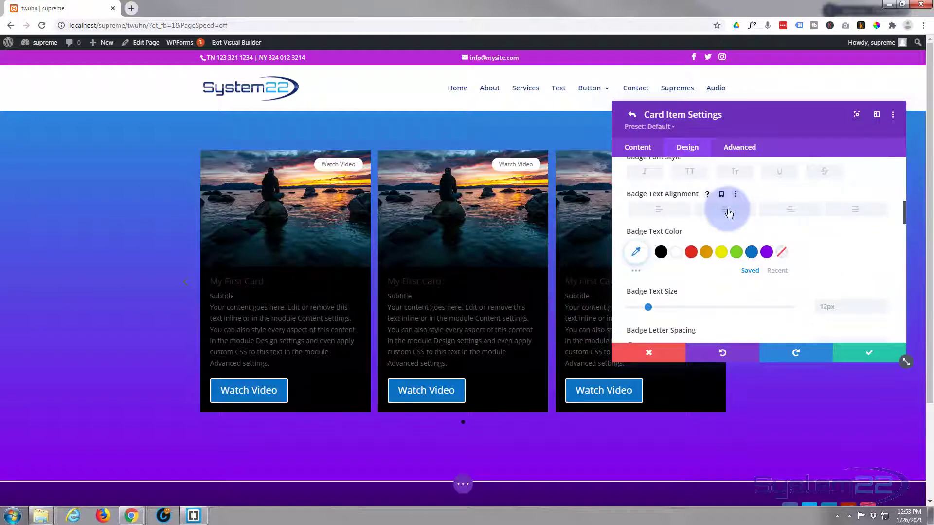
scroll(728, 214, "down", 1)
scroll(730, 213, "down", 1)
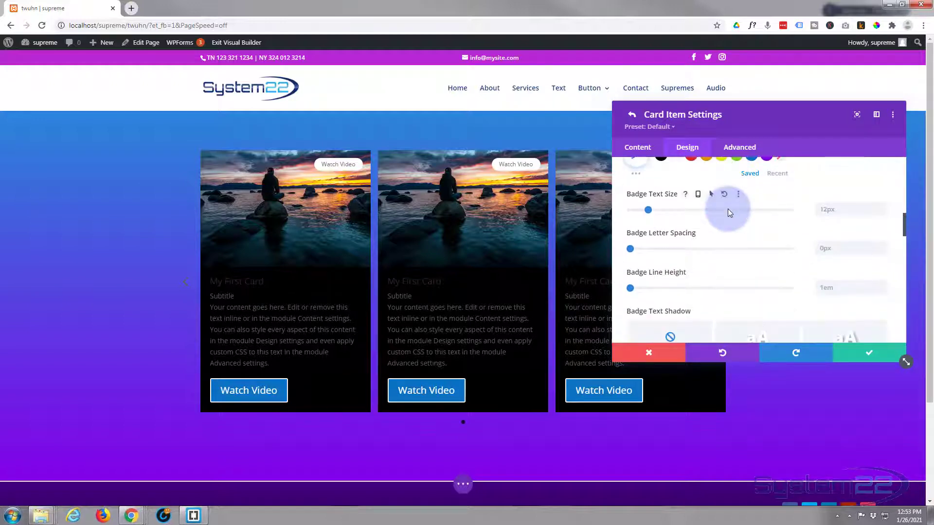
scroll(728, 210, "down", 3)
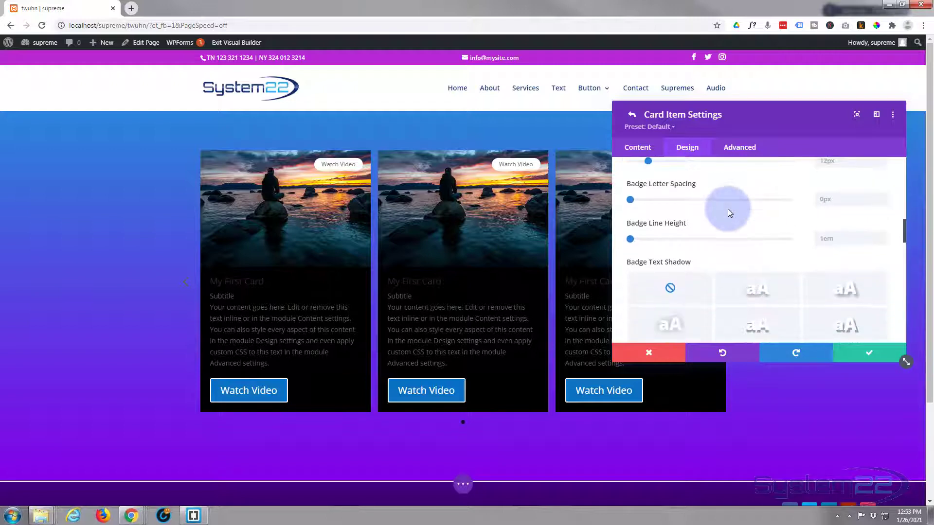
scroll(727, 208, "down", 1)
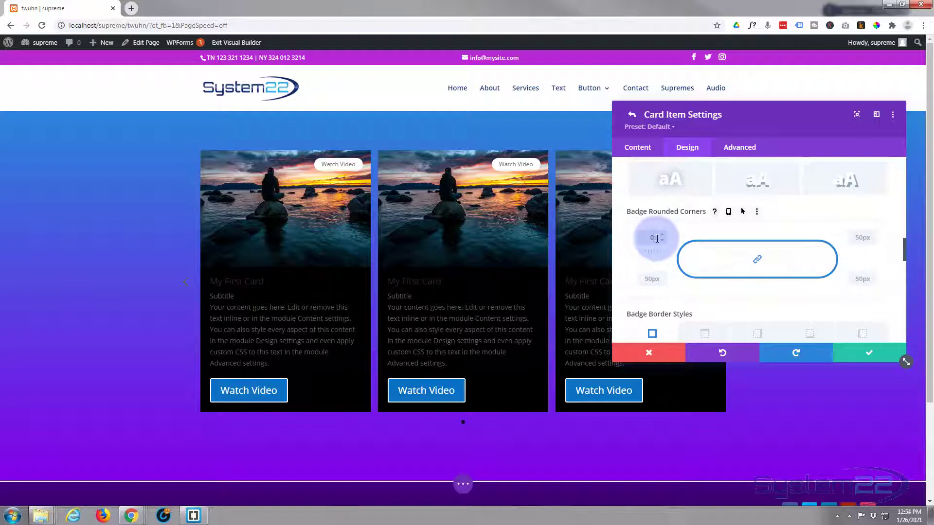
Step: Set the badge text colour to white (#ffffff)
scroll(657, 236, "down", 3)
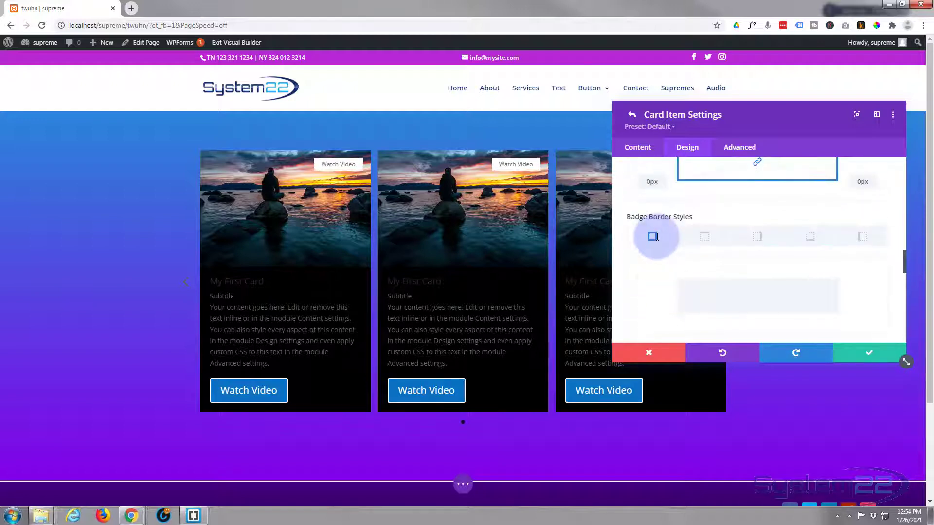
scroll(657, 237, "up", 2)
scroll(658, 237, "up", 1)
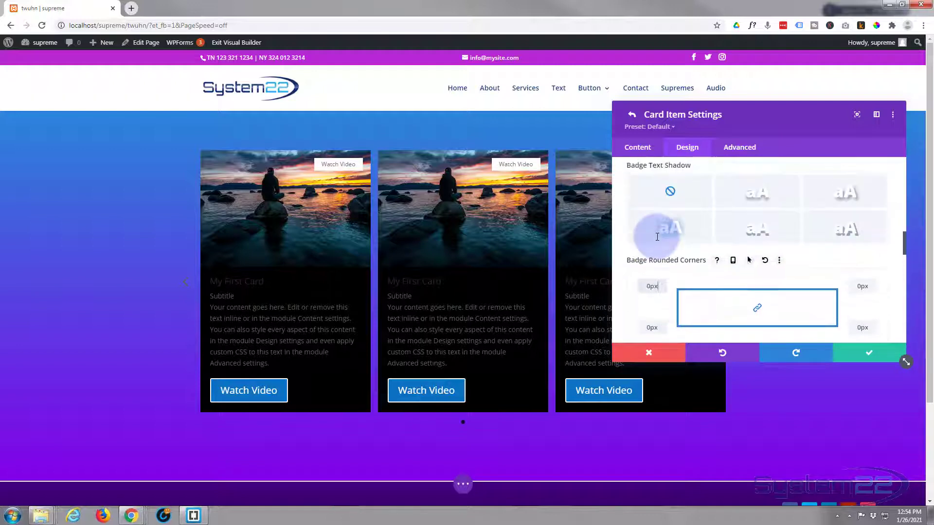
scroll(659, 241, "up", 1)
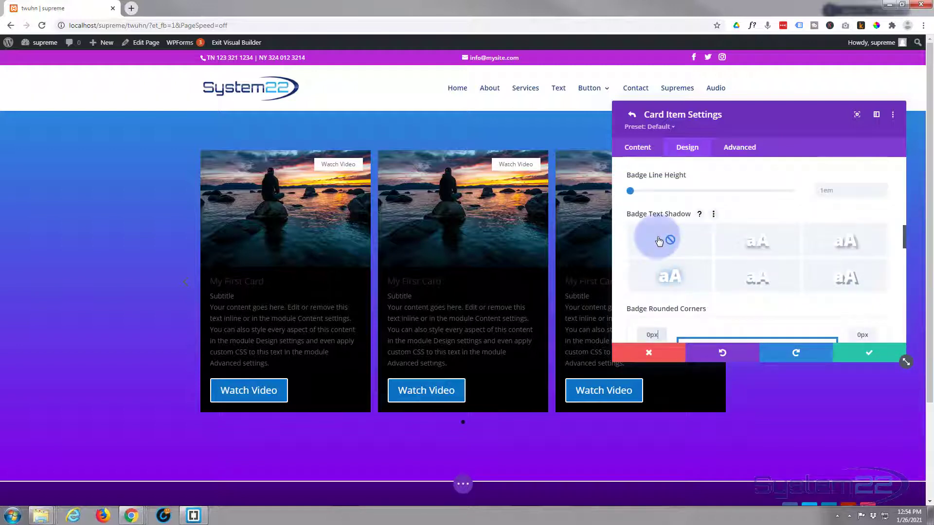
scroll(660, 241, "up", 3)
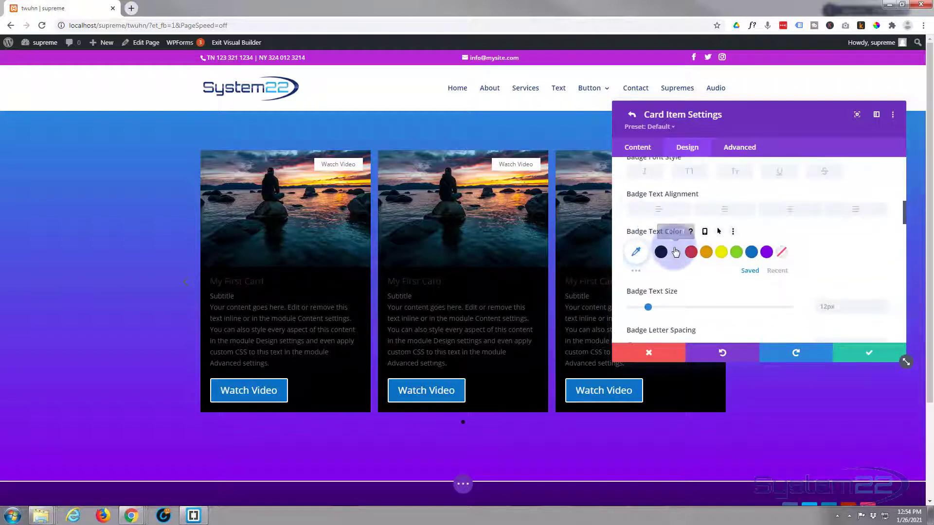
left_click(676, 251)
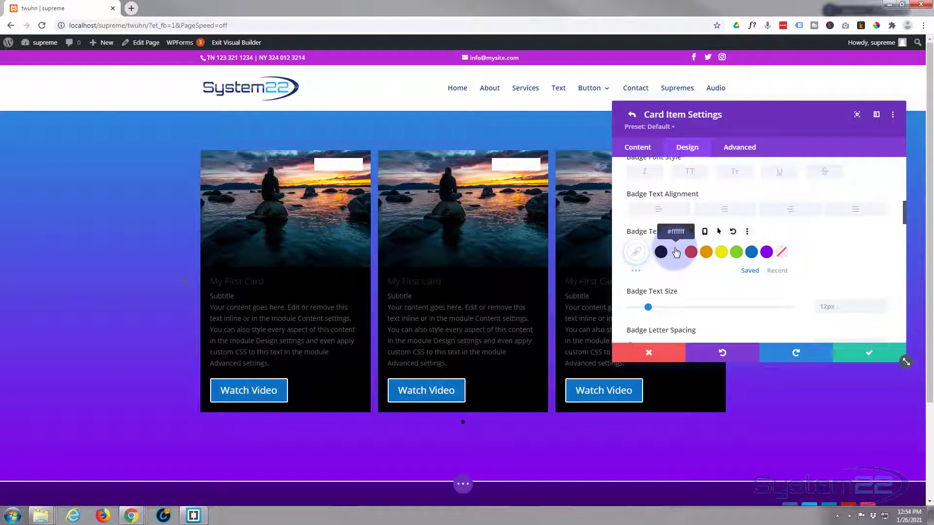
scroll(647, 282, "down", 5)
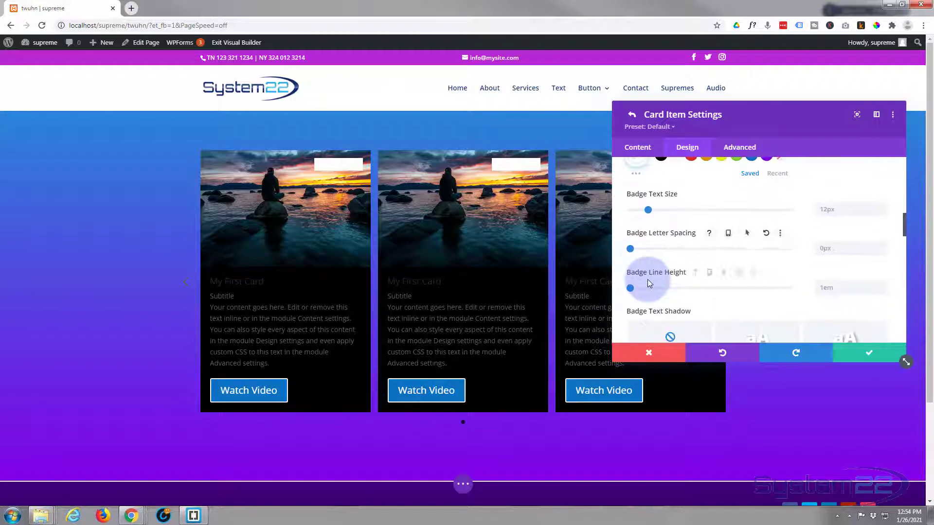
scroll(649, 282, "down", 6)
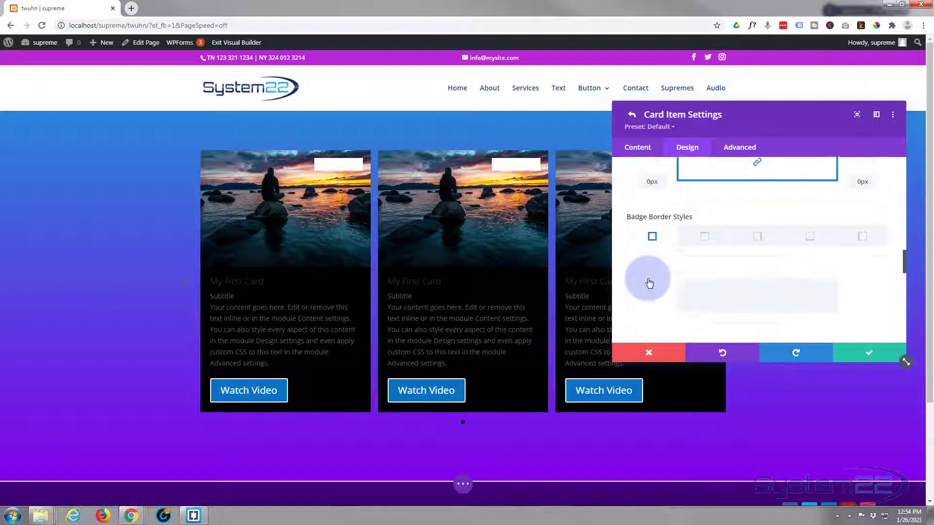
scroll(648, 282, "down", 6)
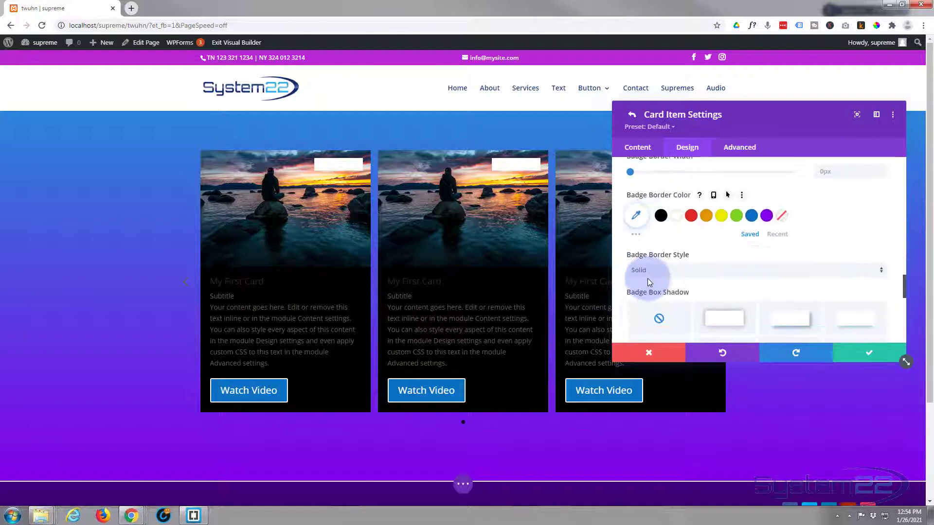
Step: Make the card titles bold, purple (#8300e9) and uppercase
left_click(694, 213)
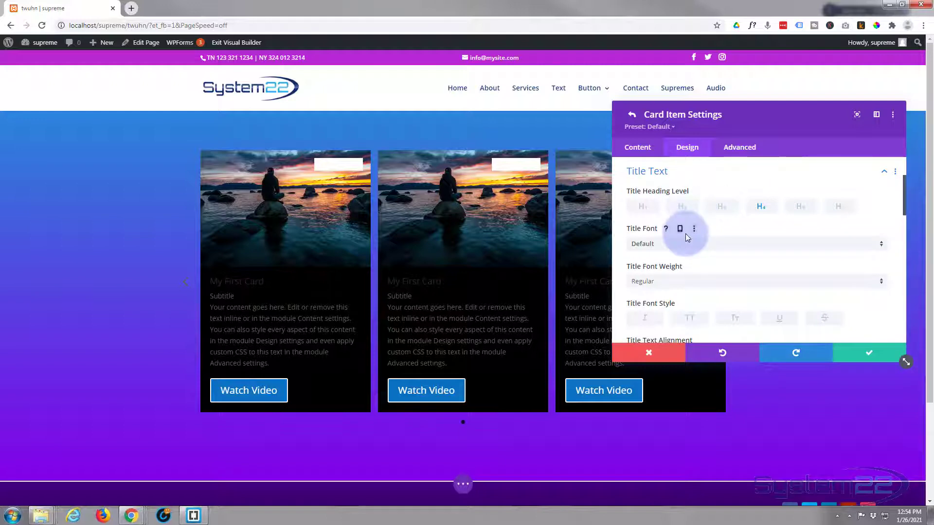
left_click(694, 282)
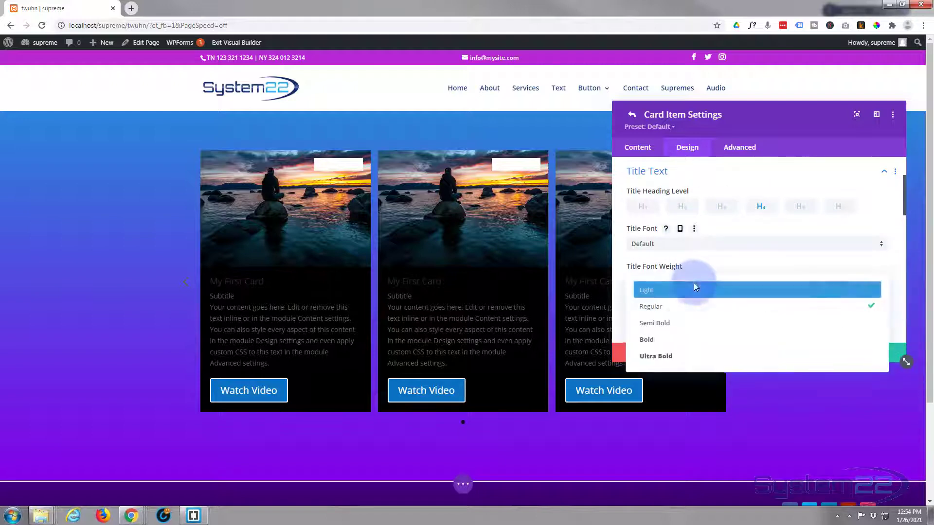
left_click(683, 346)
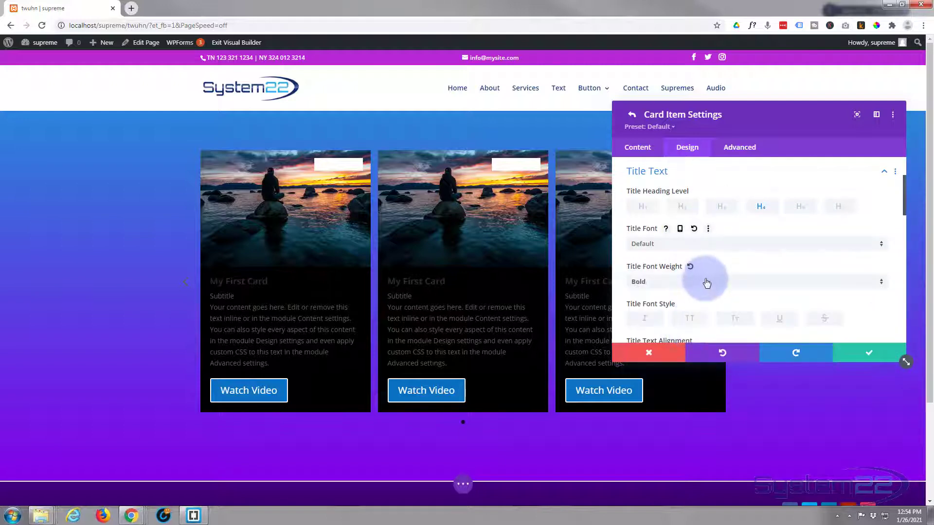
scroll(705, 282, "down", 1)
scroll(705, 280, "down", 1)
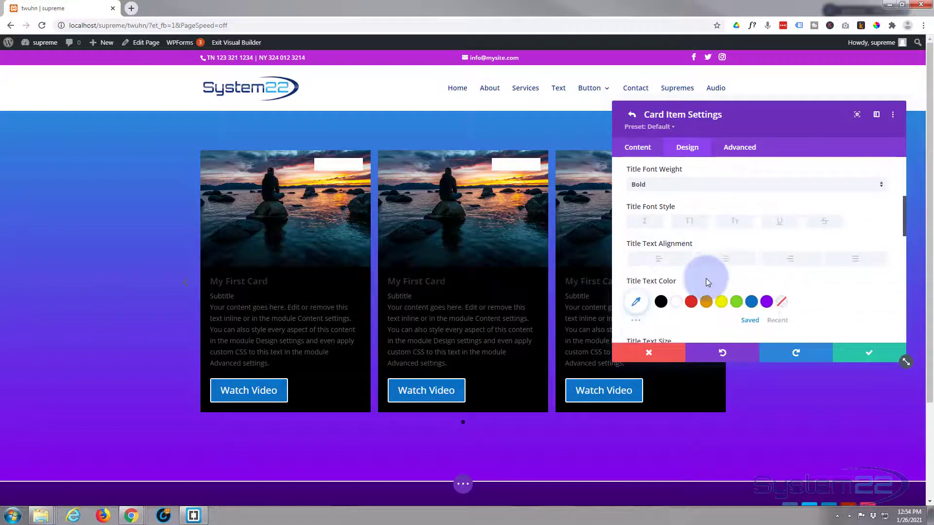
left_click(766, 303)
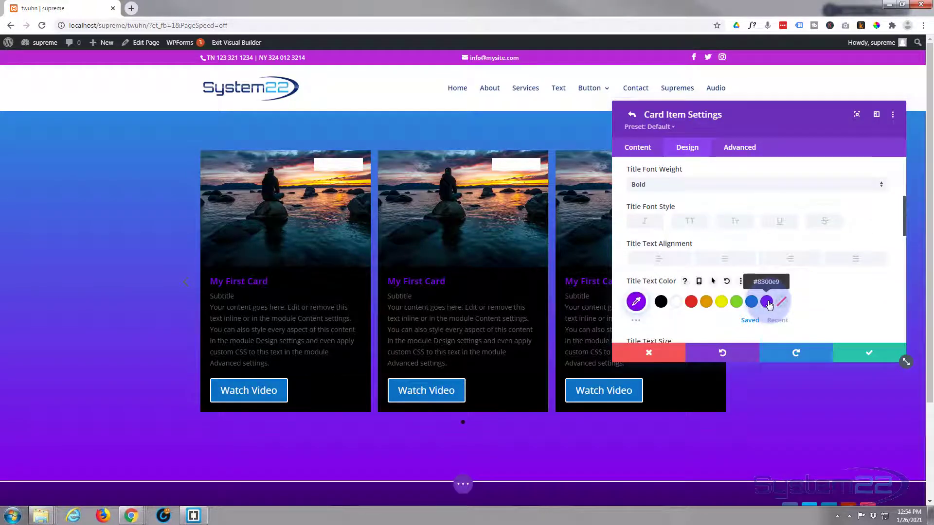
left_click(688, 221)
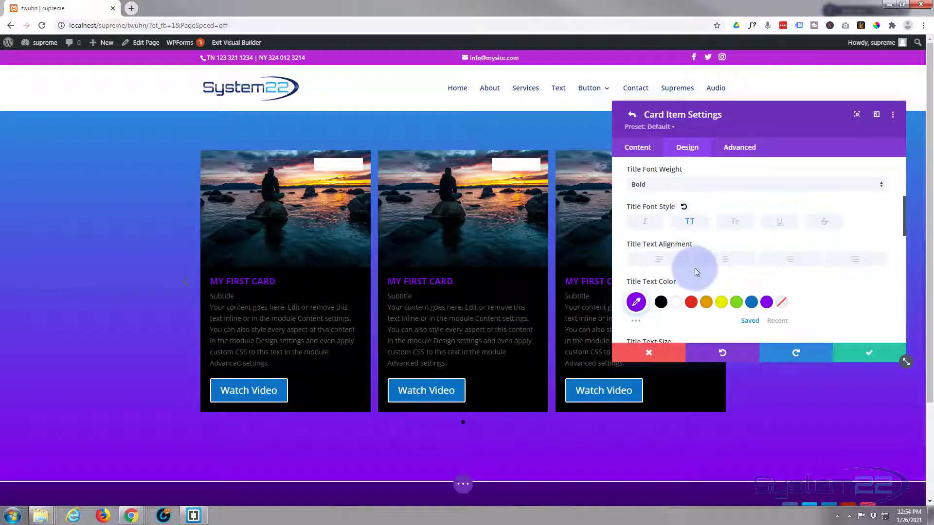
scroll(695, 267, "down", 3)
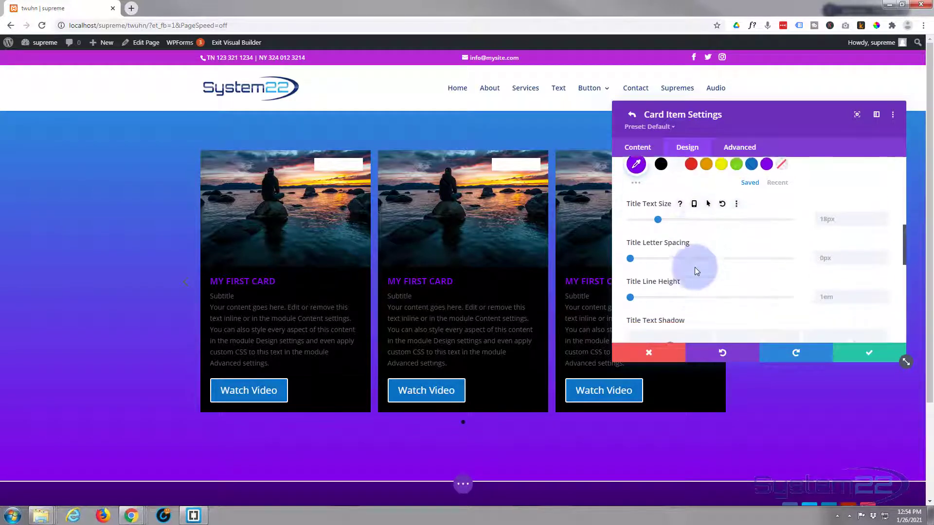
scroll(694, 267, "down", 3)
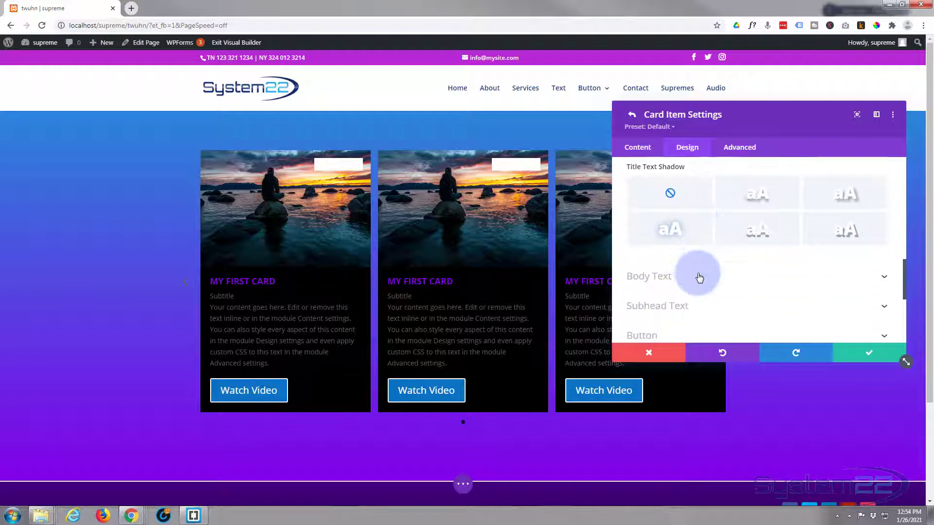
Step: Make the card body text white
left_click(699, 277)
scroll(691, 279, "down", 2)
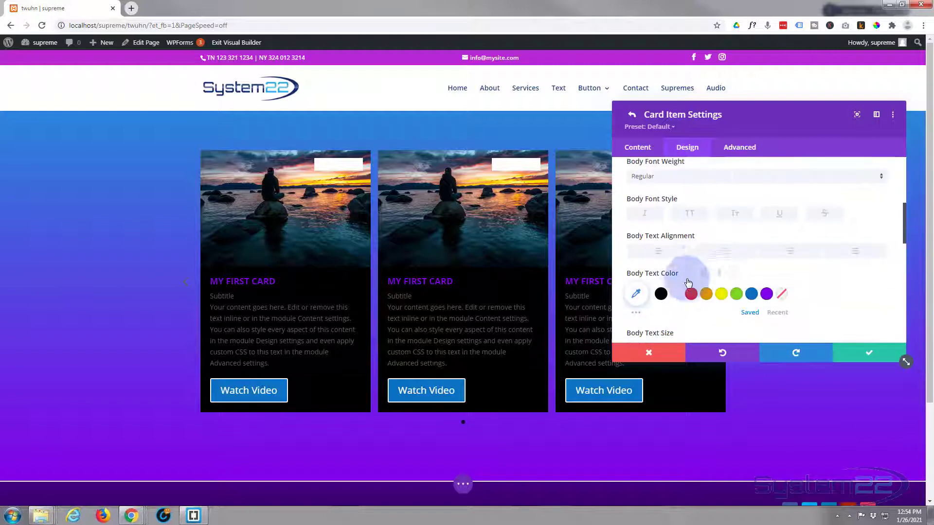
left_click(676, 294)
scroll(685, 275, "down", 1)
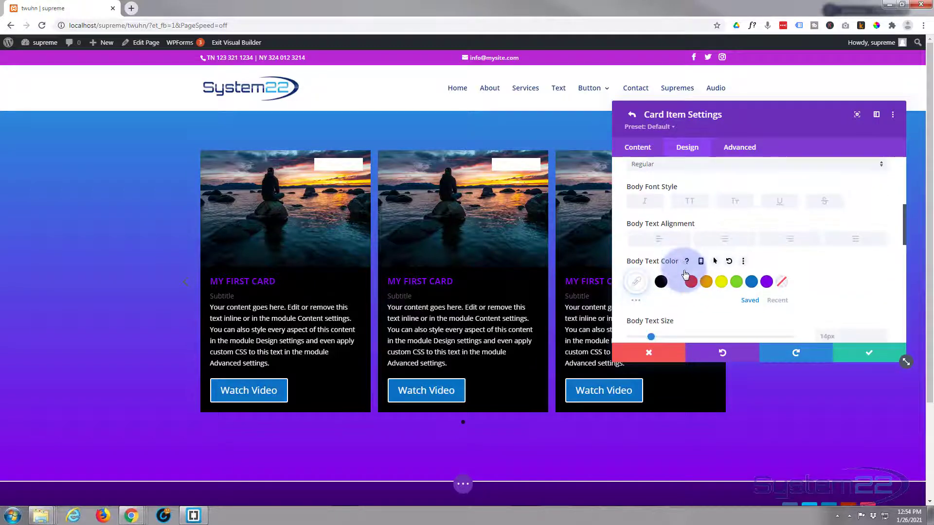
scroll(685, 276, "down", 5)
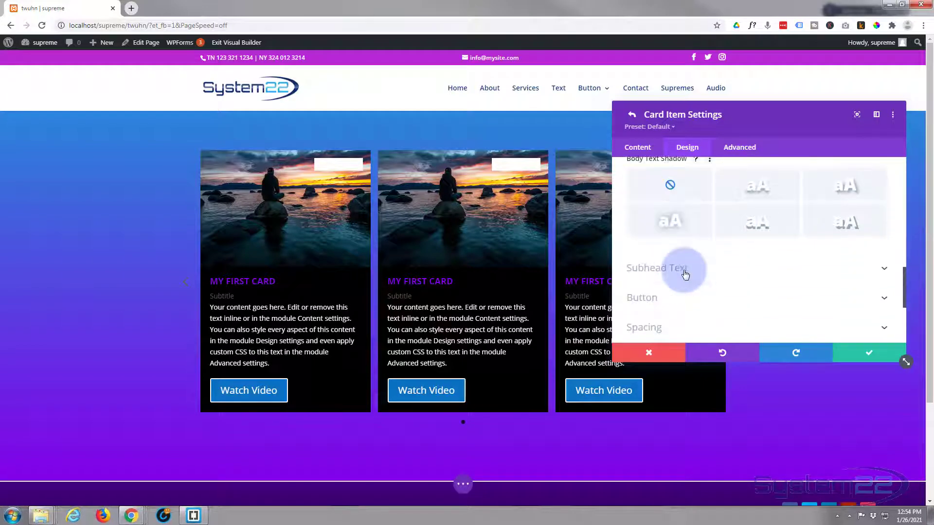
Step: Make the card subtitles Semi Bold and purple
left_click(715, 268)
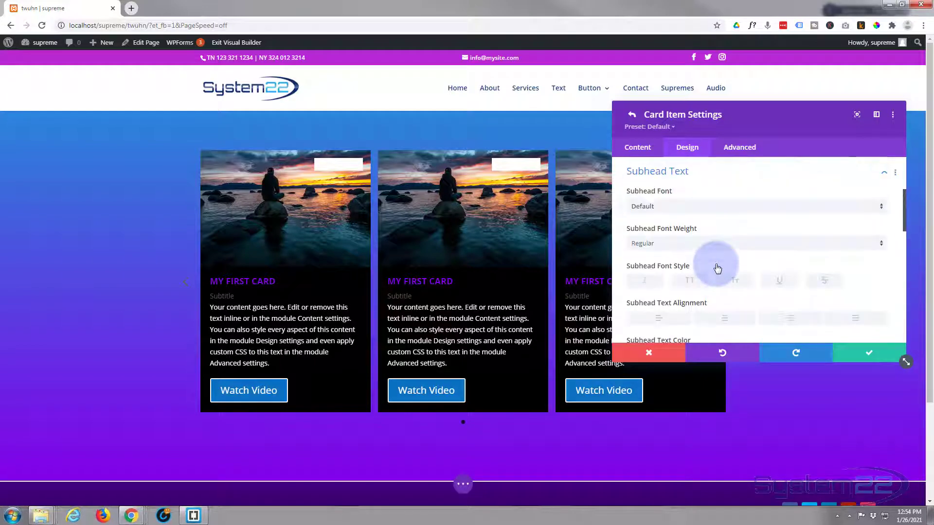
left_click(680, 246)
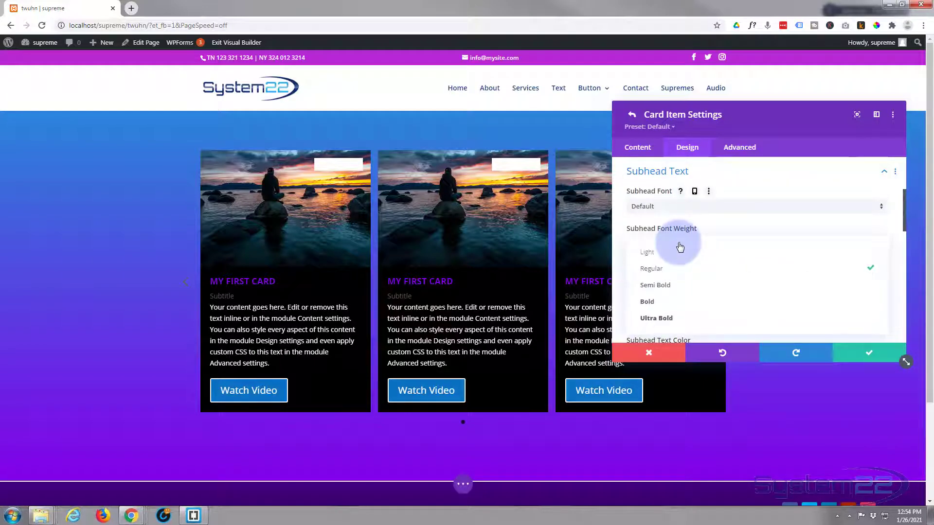
left_click(669, 286)
scroll(719, 307, "down", 3)
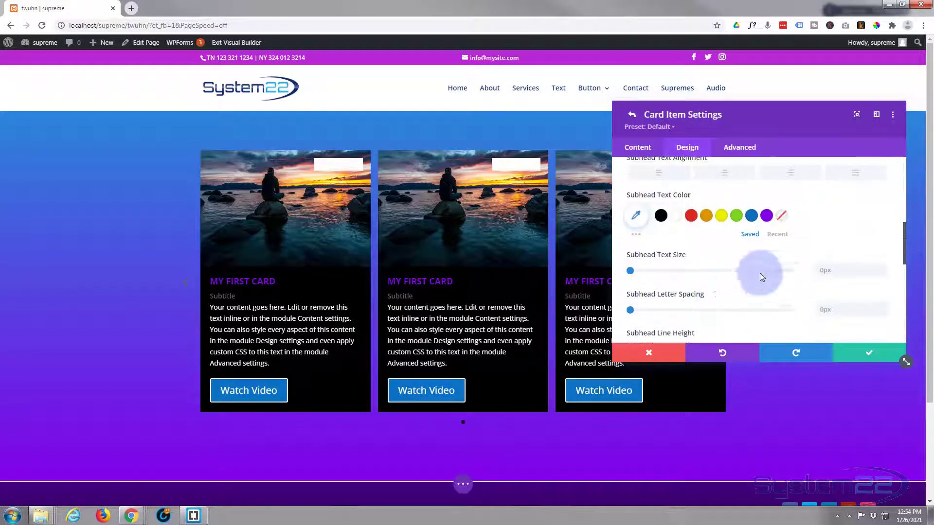
left_click(766, 217)
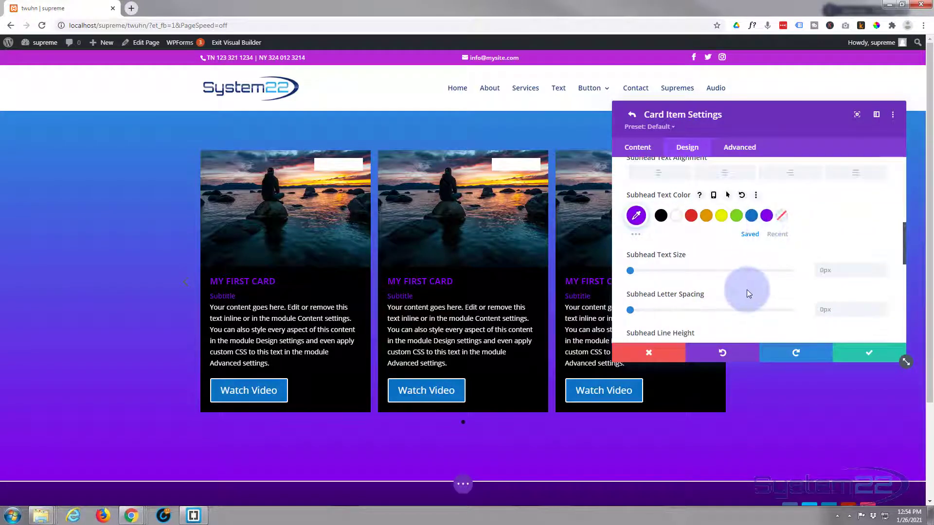
scroll(727, 271, "down", 5)
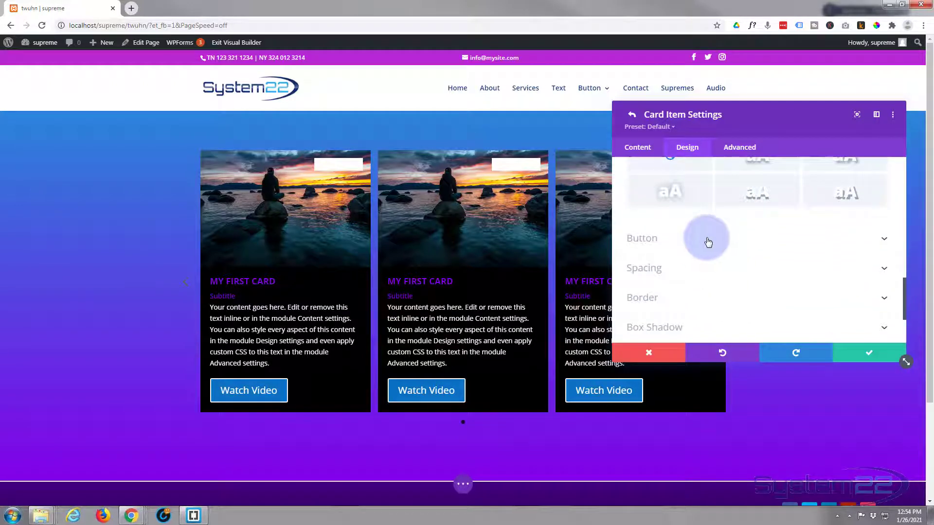
Step: Try center and right alignment for the Watch Video buttons, ending on left
left_click(708, 241)
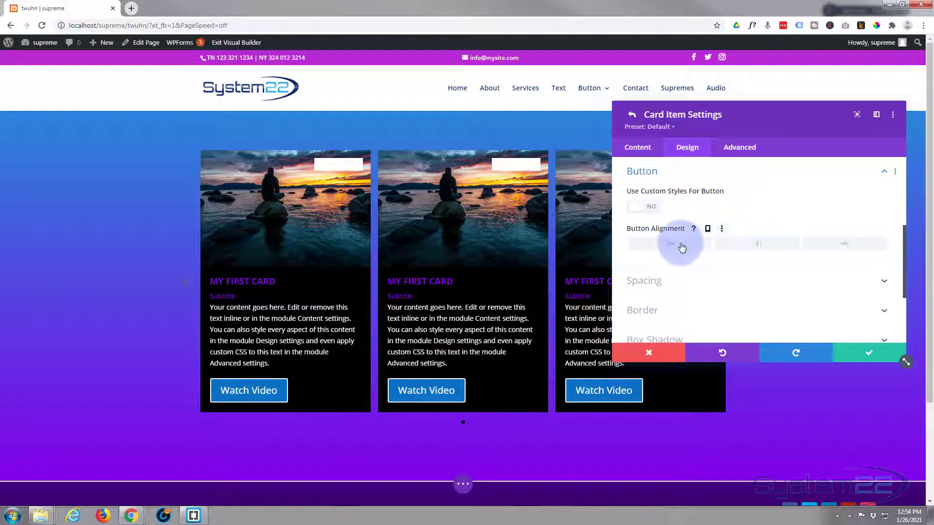
left_click(758, 245)
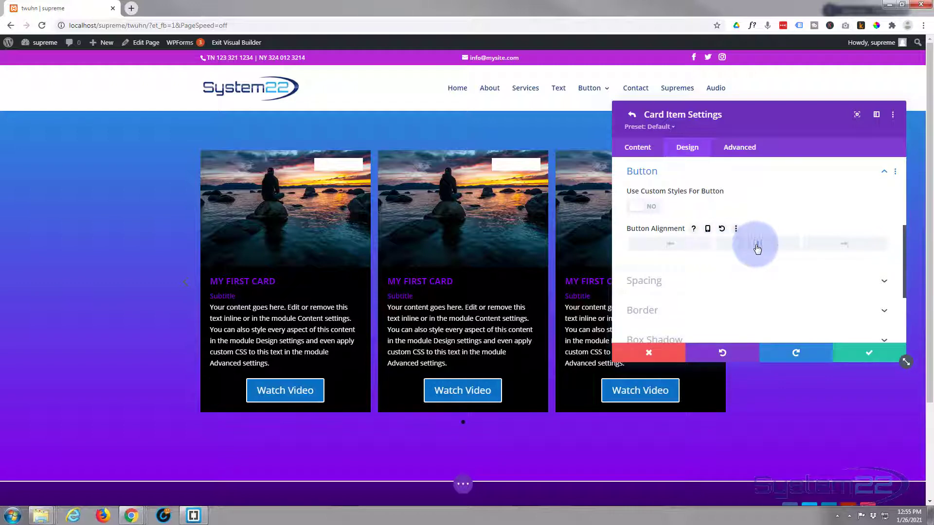
left_click(826, 246)
left_click(661, 246)
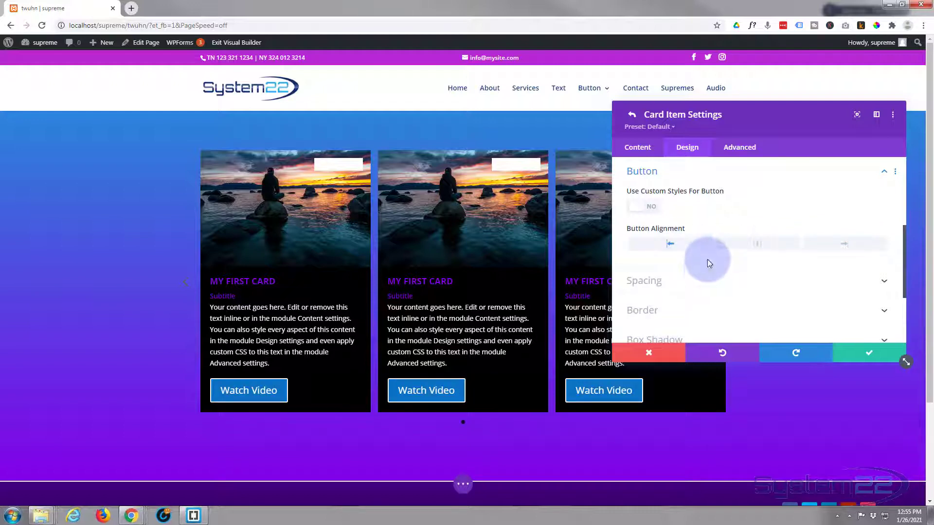
Step: Enable custom button styles and give the buttons a purple background
left_click(650, 208)
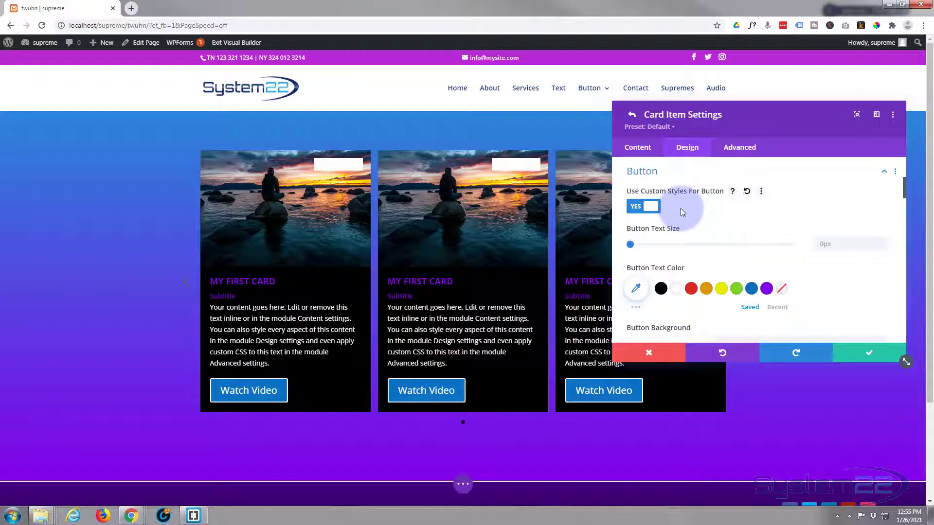
scroll(681, 210, "down", 1)
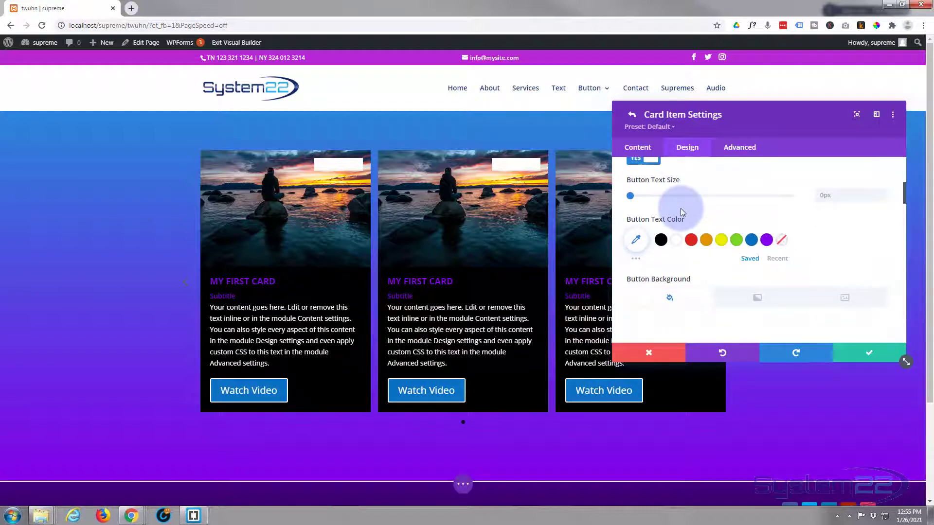
scroll(681, 208, "down", 1)
scroll(681, 209, "down", 1)
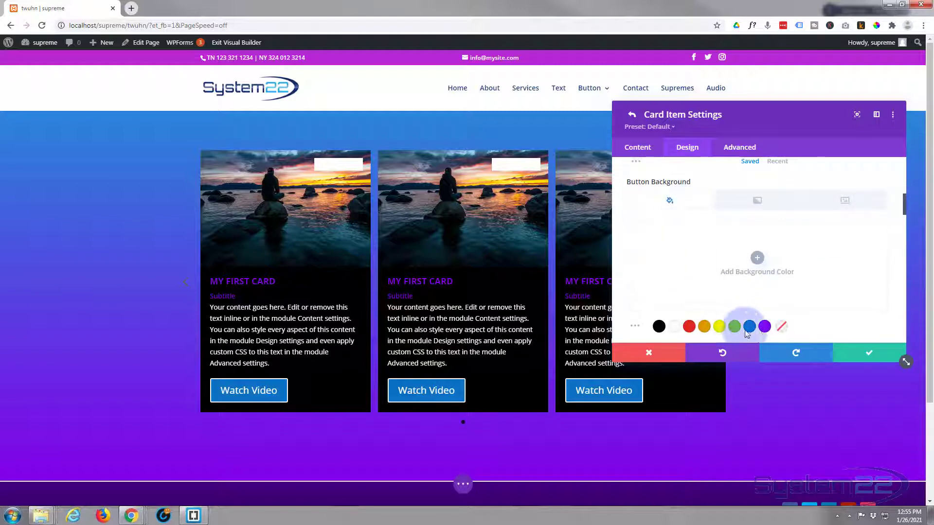
left_click(765, 326)
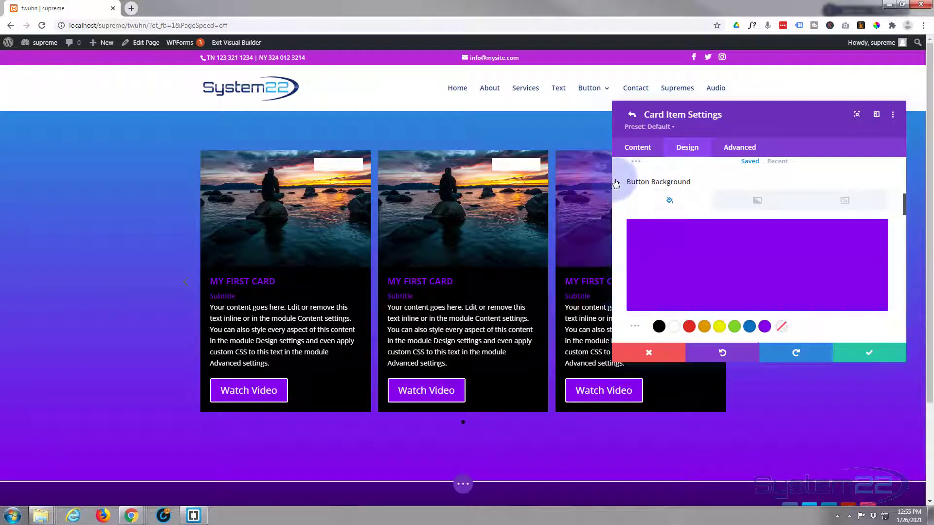
Step: Set the buttons' hover background to blue #0c71c3
mouse_move(672, 183)
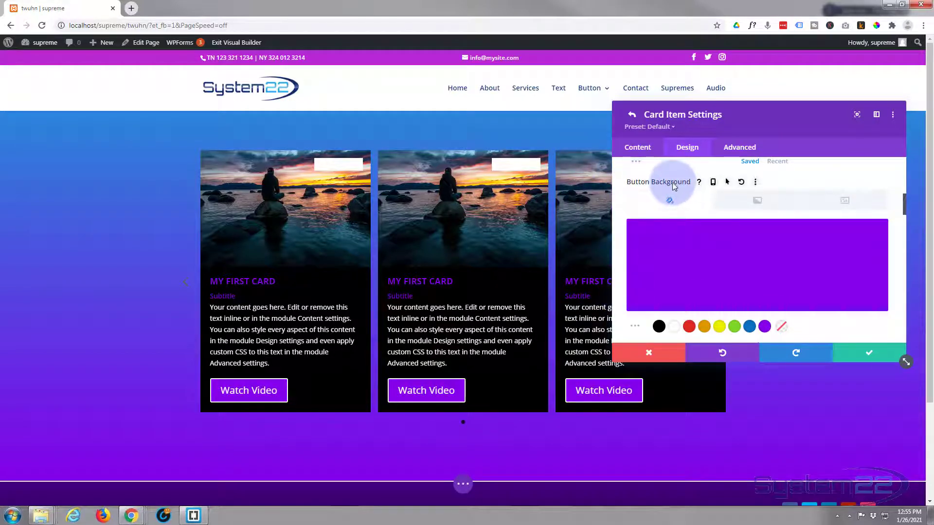
left_click(727, 183)
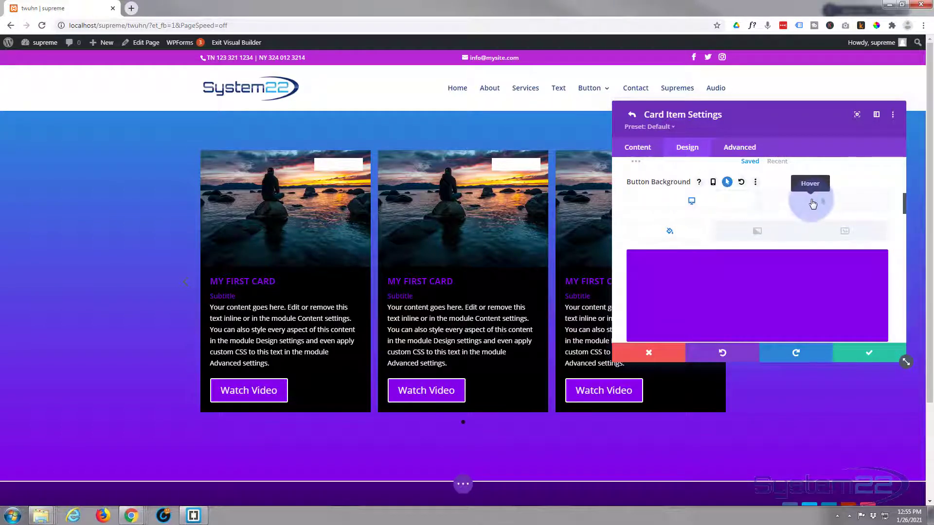
left_click(813, 202)
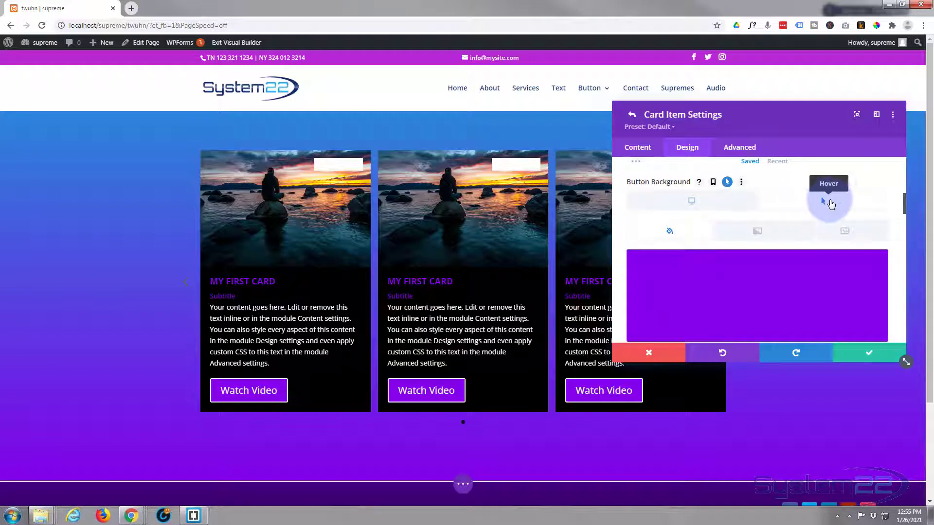
scroll(817, 215, "down", 1)
scroll(817, 215, "down", 1)
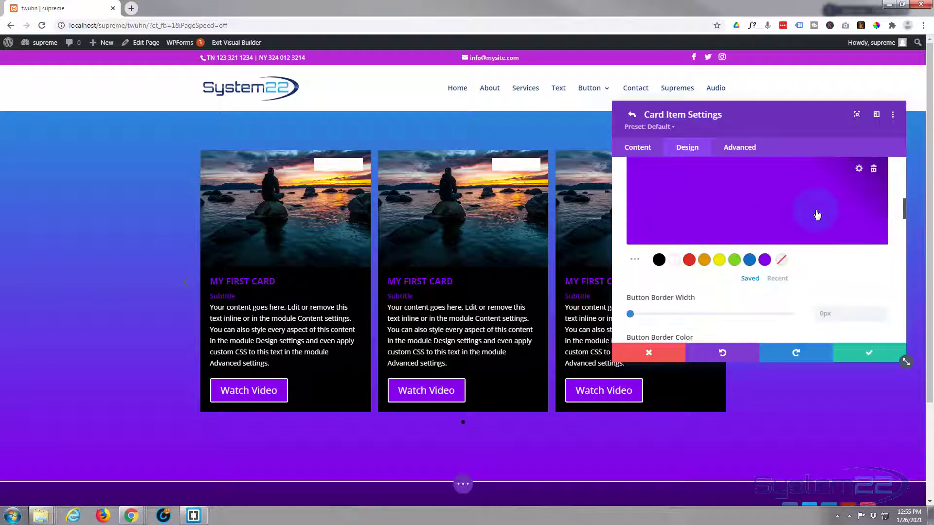
left_click(753, 261)
scroll(752, 261, "up", 2)
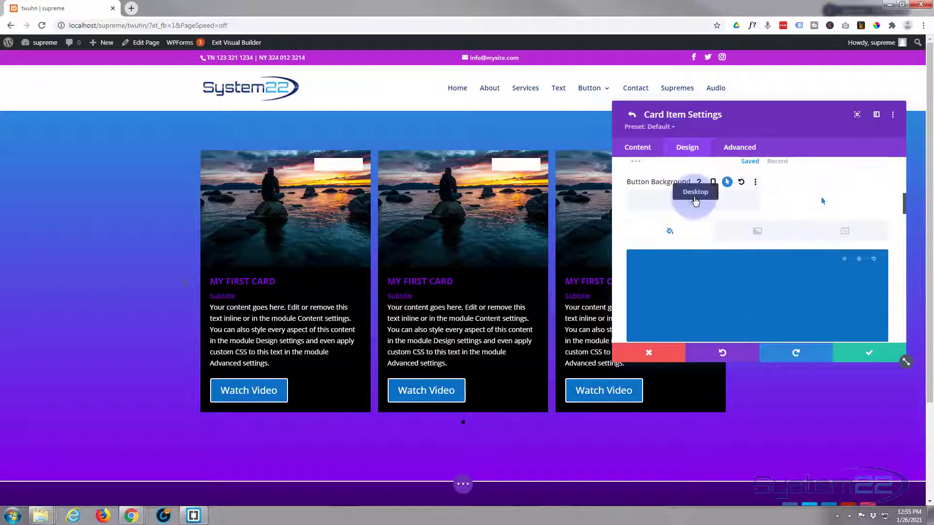
left_click(685, 205)
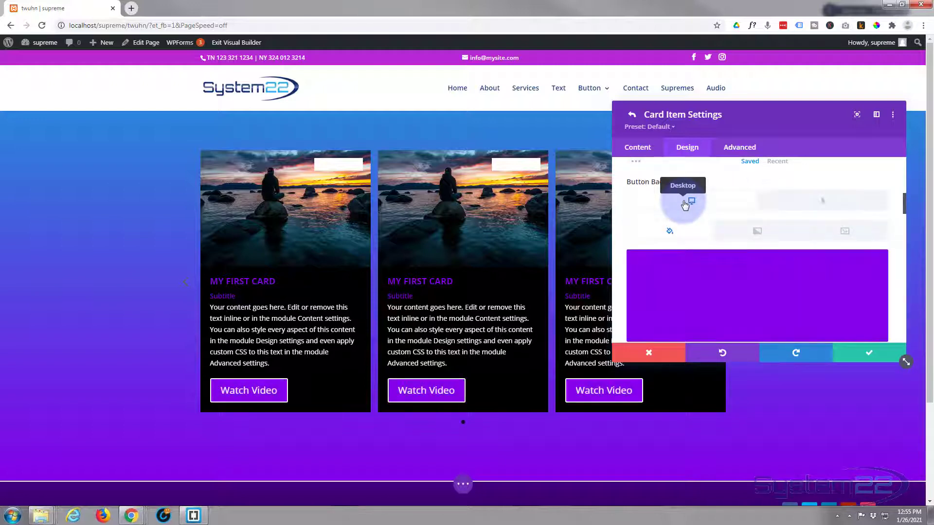
scroll(685, 205, "down", 2)
scroll(685, 205, "down", 1)
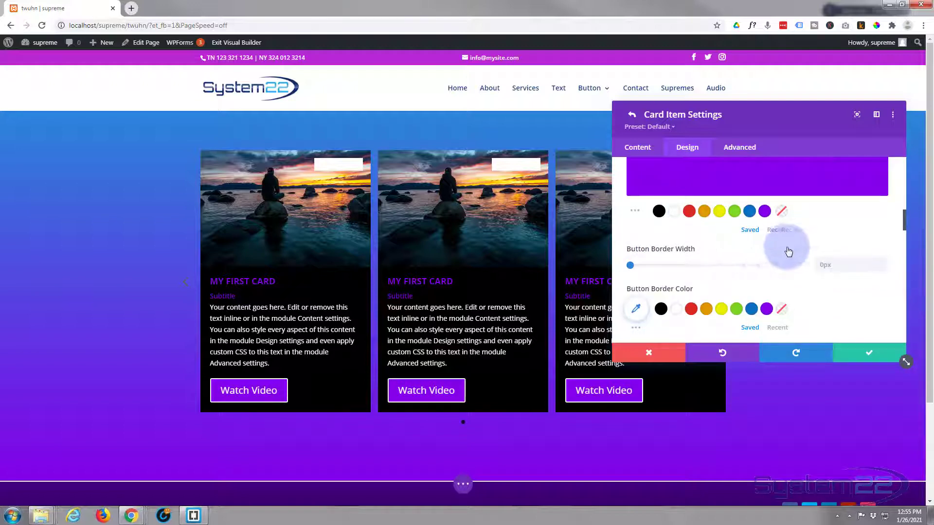
Step: Try a 1px button border, then reset the border width to 0
left_click(884, 263)
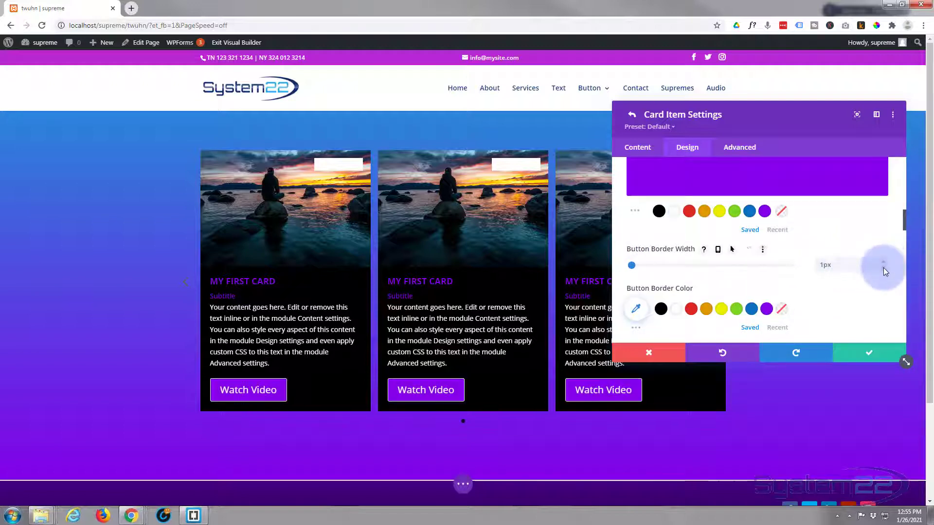
left_click(883, 266)
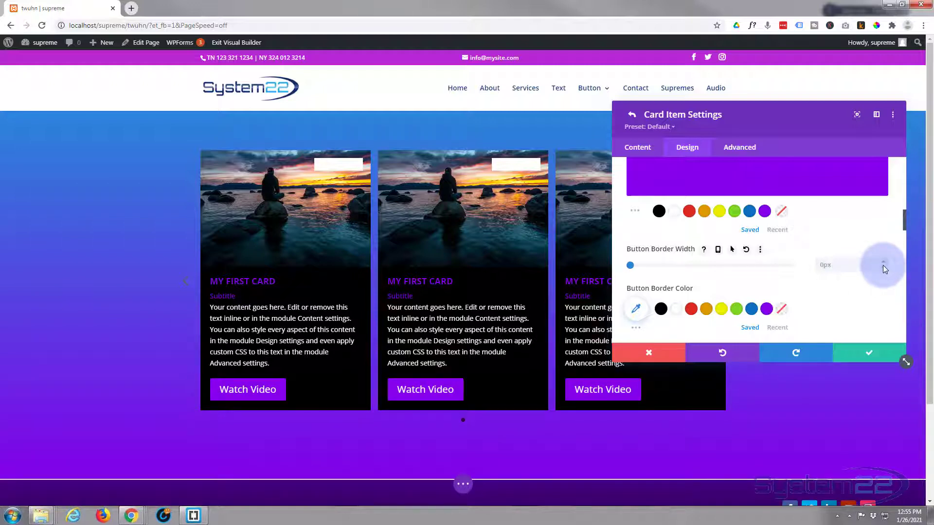
scroll(761, 255, "down", 3)
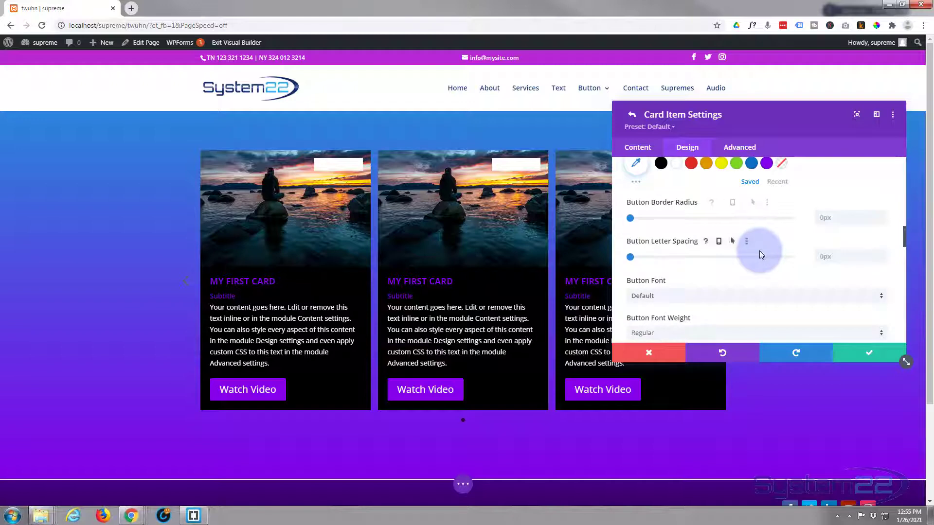
scroll(761, 254, "down", 1)
scroll(762, 255, "down", 3)
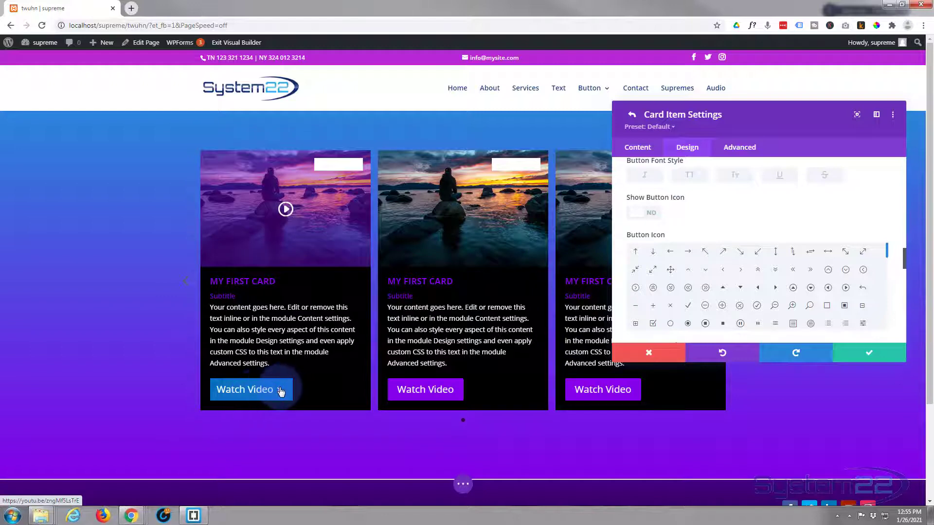
Step: Show a circled play icon on the buttons, with Only Show Icon On Hover left off
left_click(651, 217)
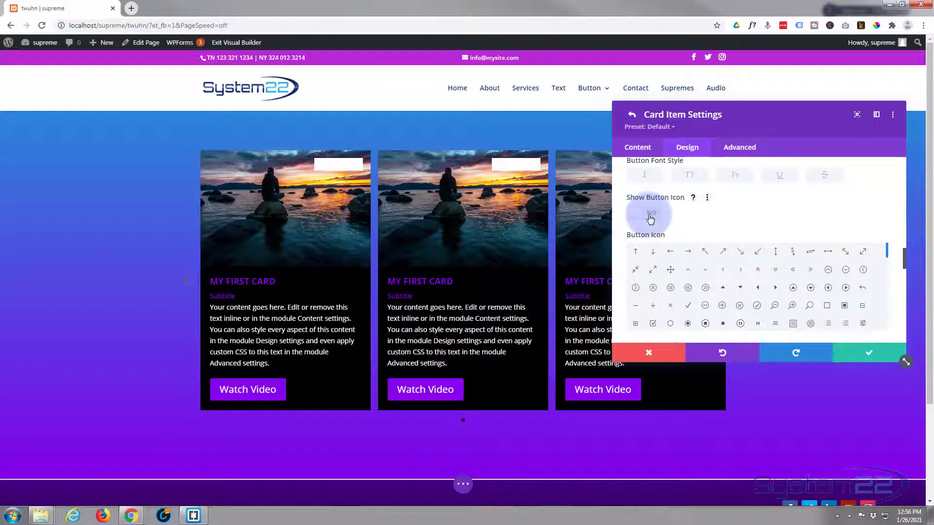
scroll(695, 220, "down", 2)
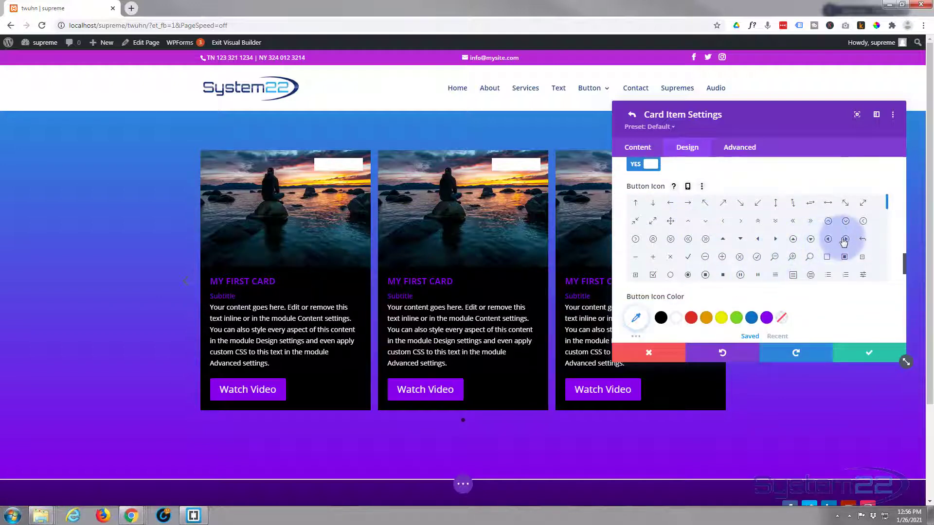
left_click(846, 239)
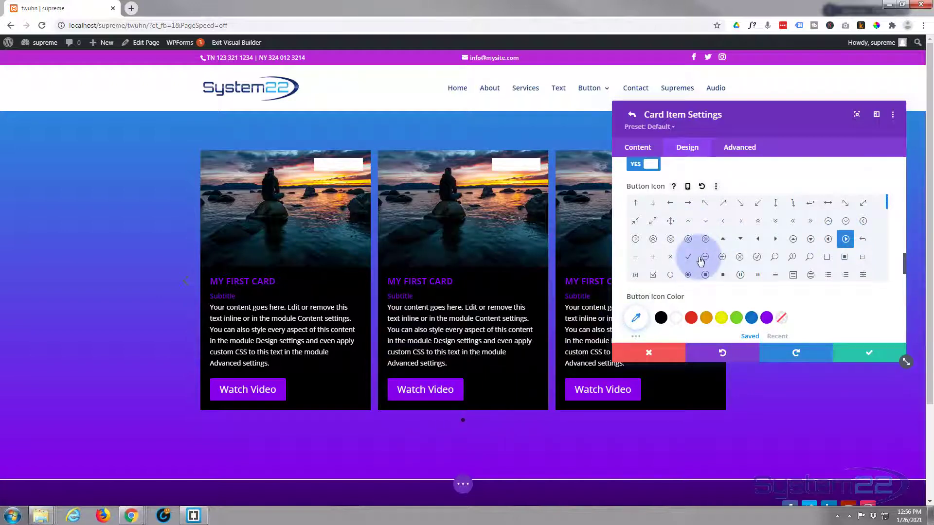
scroll(700, 262, "up", 1)
scroll(700, 261, "down", 5)
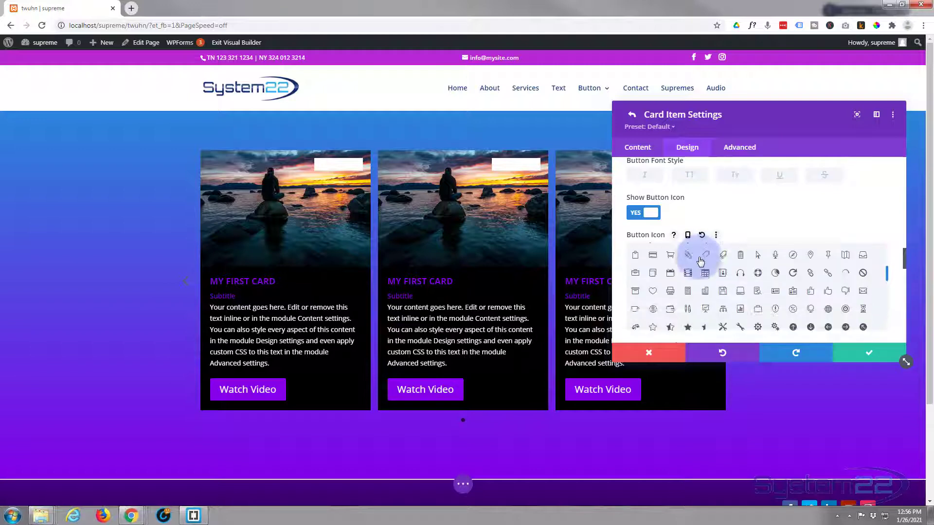
scroll(614, 267, "down", 2)
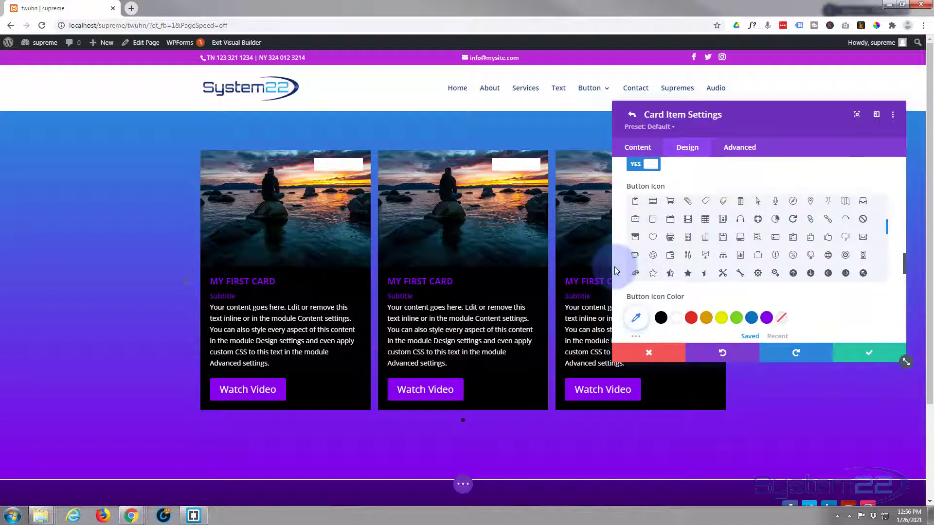
scroll(616, 267, "down", 1)
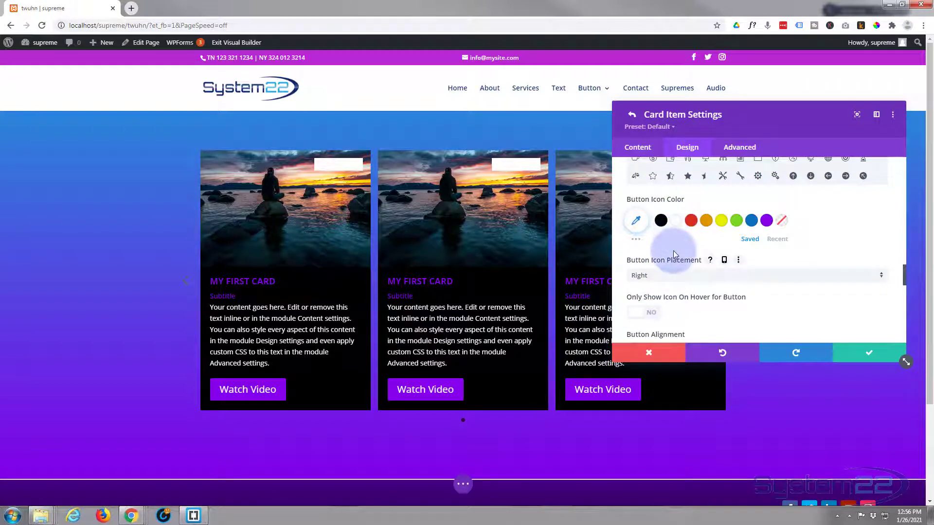
scroll(674, 250, "down", 1)
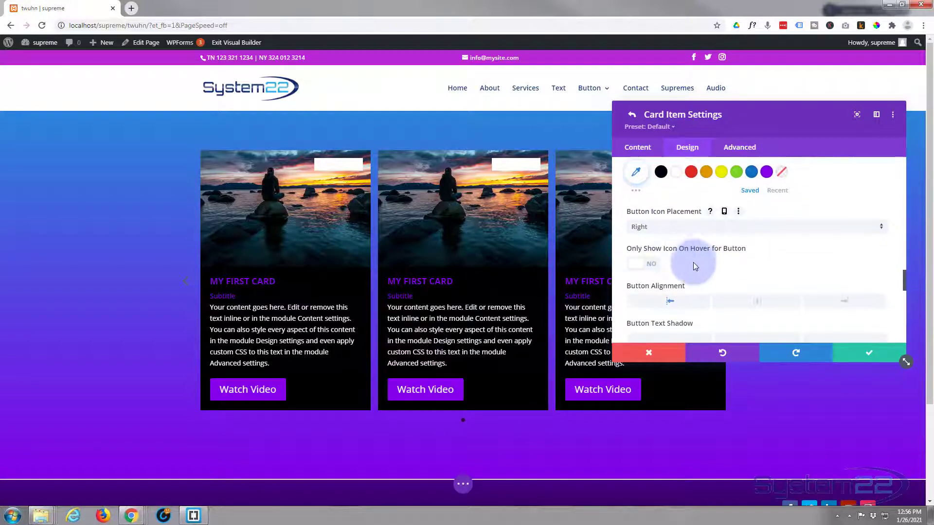
left_click(654, 267)
left_click(651, 267)
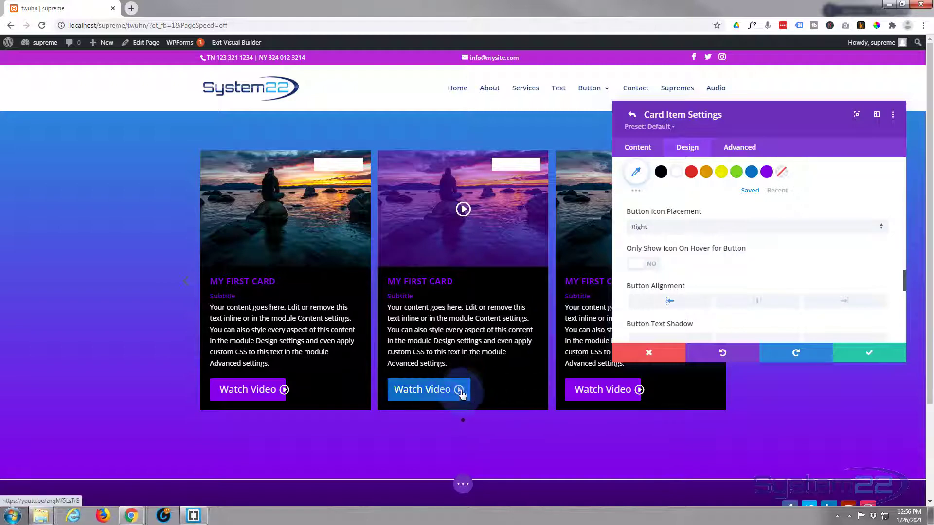
Step: Give each card a 2px solid purple border
scroll(710, 242, "down", 2)
scroll(710, 242, "down", 5)
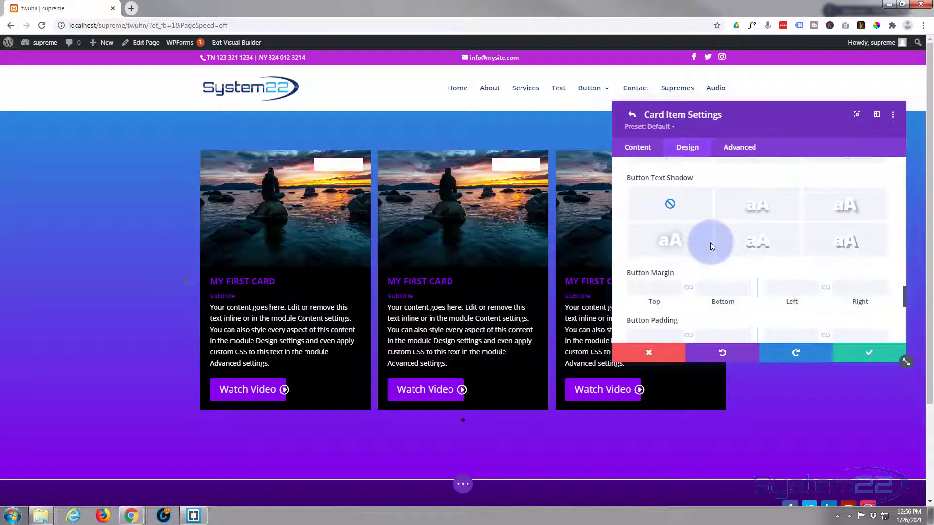
scroll(711, 242, "down", 3)
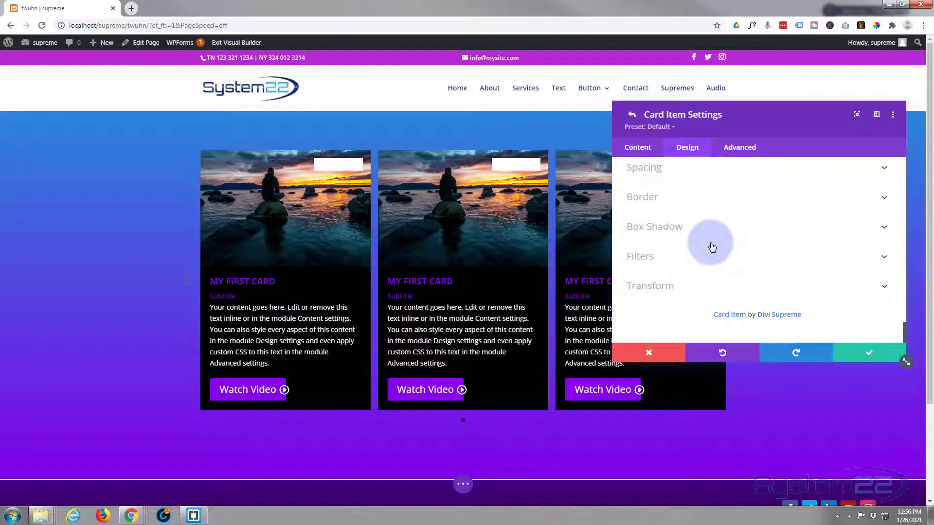
left_click(750, 207)
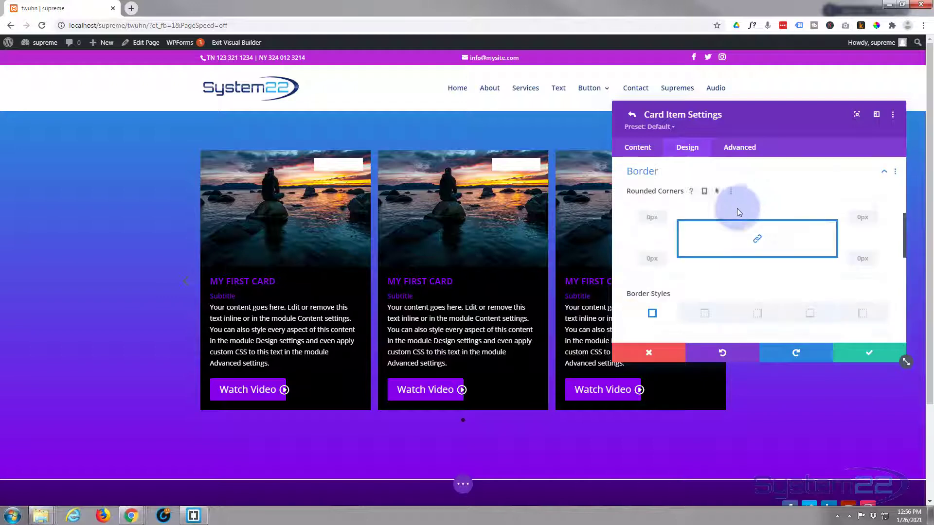
scroll(690, 269, "down", 1)
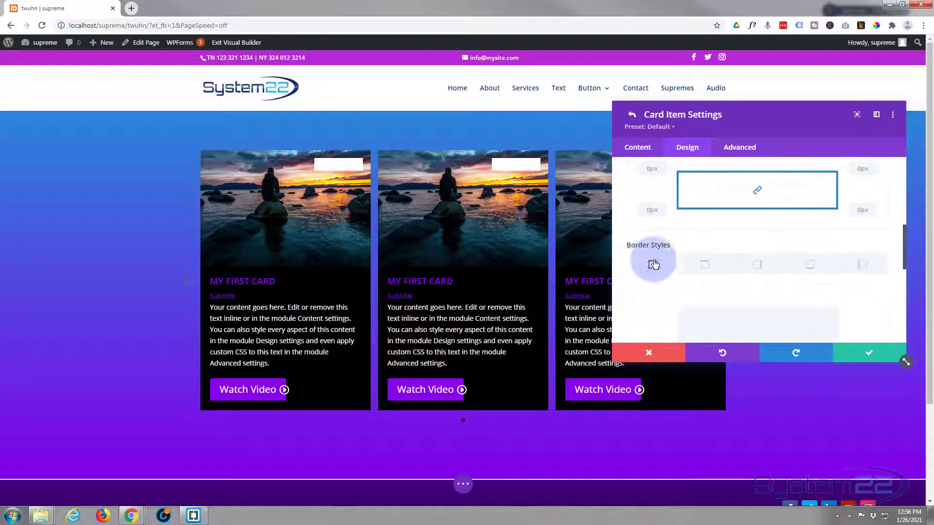
scroll(704, 258, "down", 3)
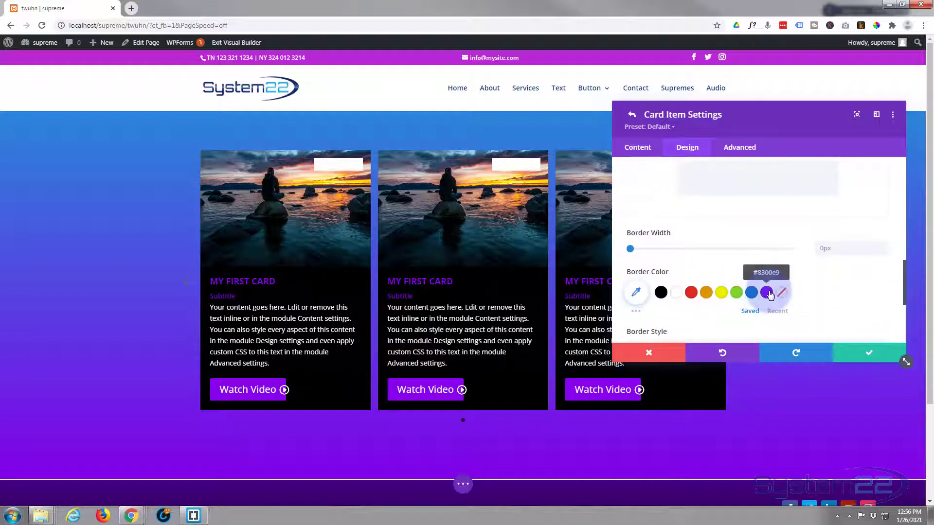
left_click(766, 292)
left_click(882, 249)
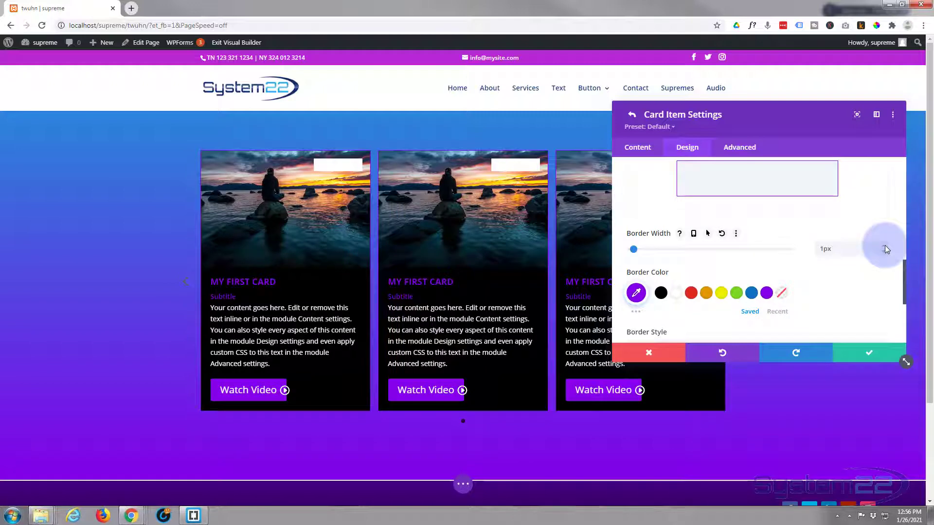
left_click(885, 249)
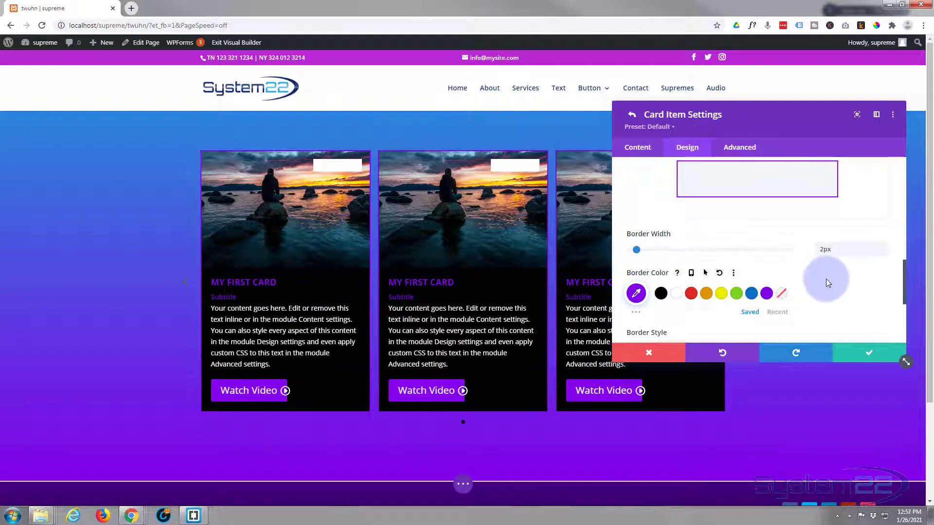
scroll(826, 279, "down", 2)
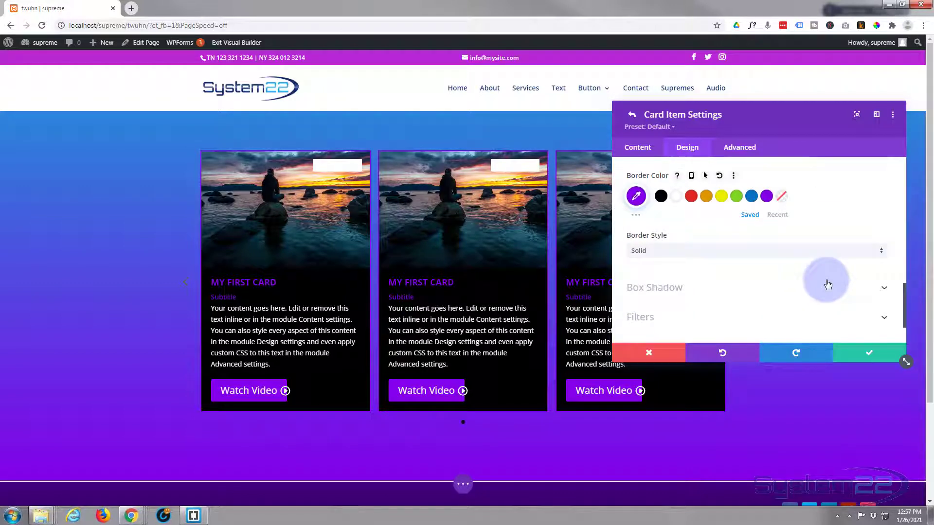
scroll(828, 284, "down", 1)
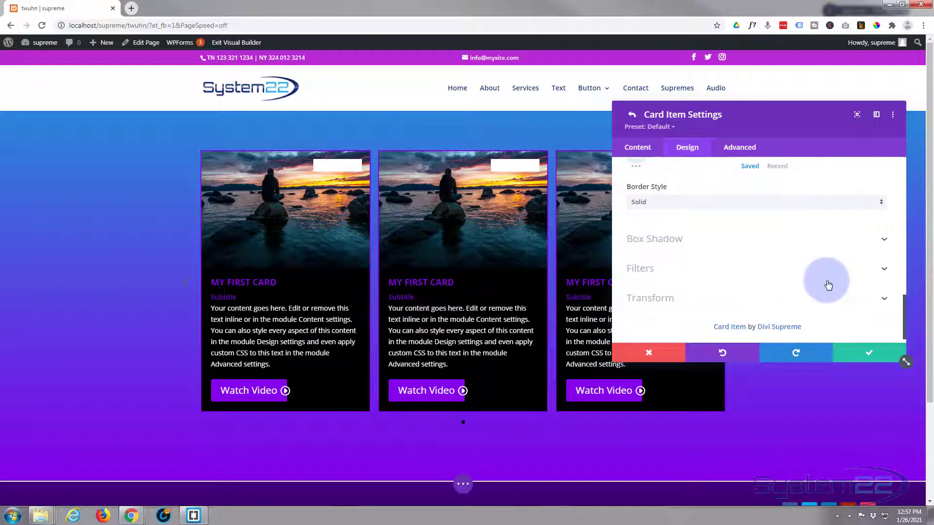
Step: Save the card settings and duplicate the first My First Card item four times
left_click(870, 357)
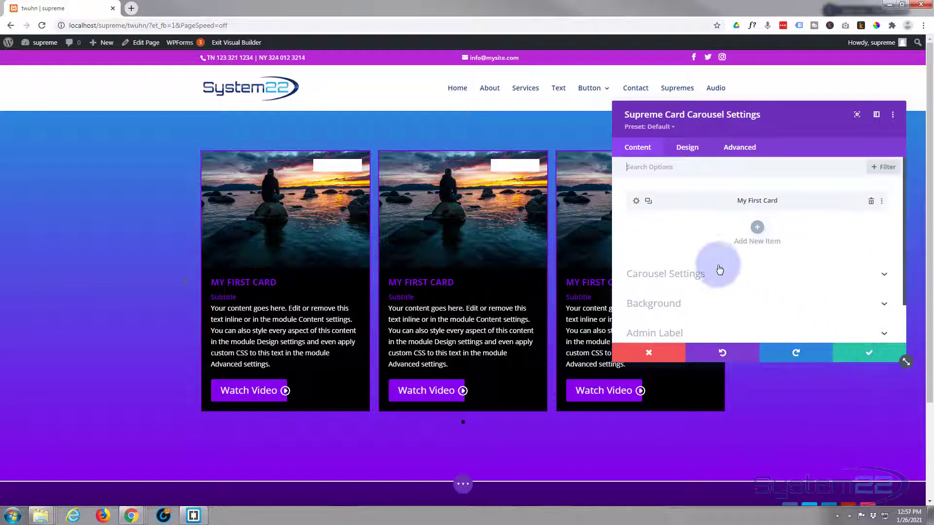
left_click(648, 201)
left_click(648, 201)
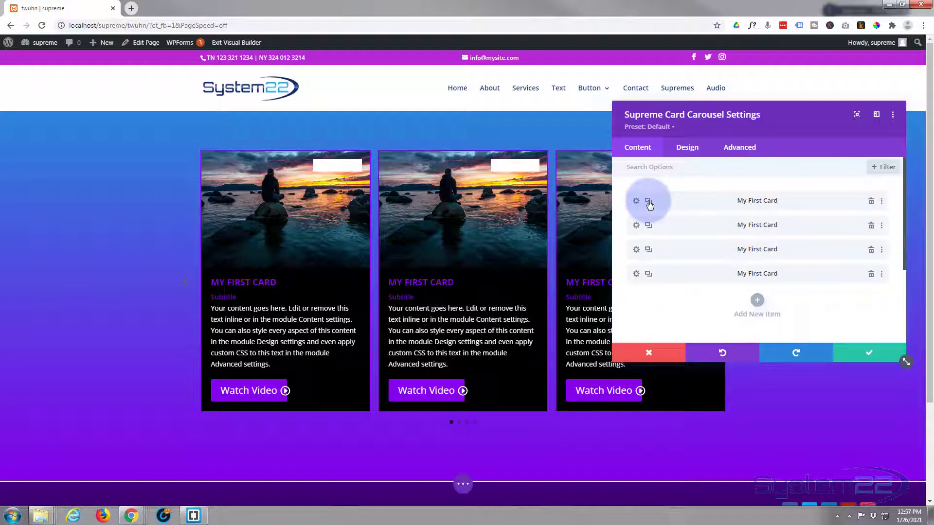
left_click(648, 201)
left_click(648, 202)
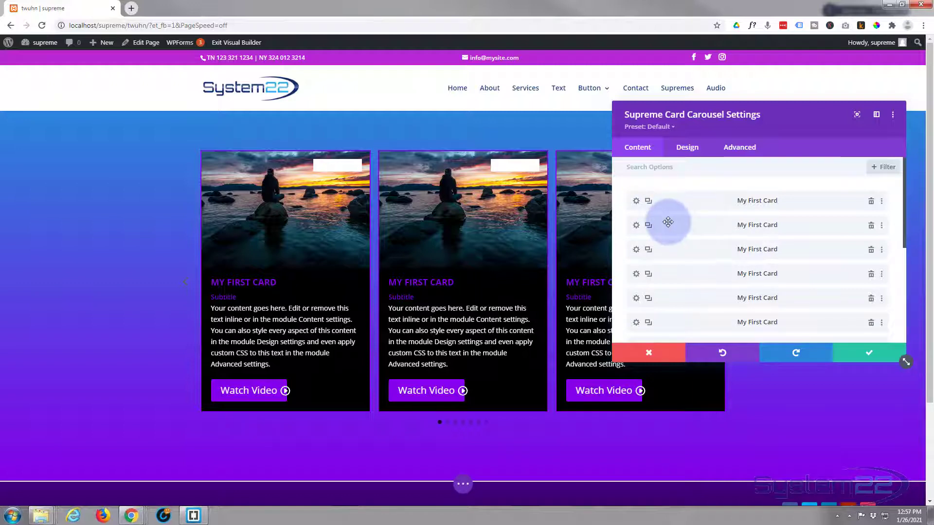
Step: Replace the second card's photo with another Media Library image and save the carousel settings
left_click(635, 227)
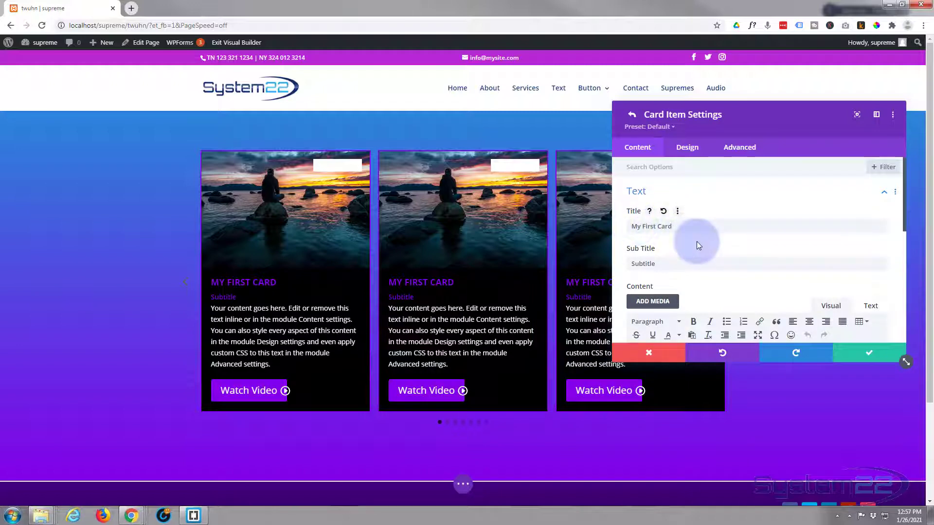
scroll(697, 241, "down", 3)
scroll(699, 243, "down", 3)
left_click(713, 204)
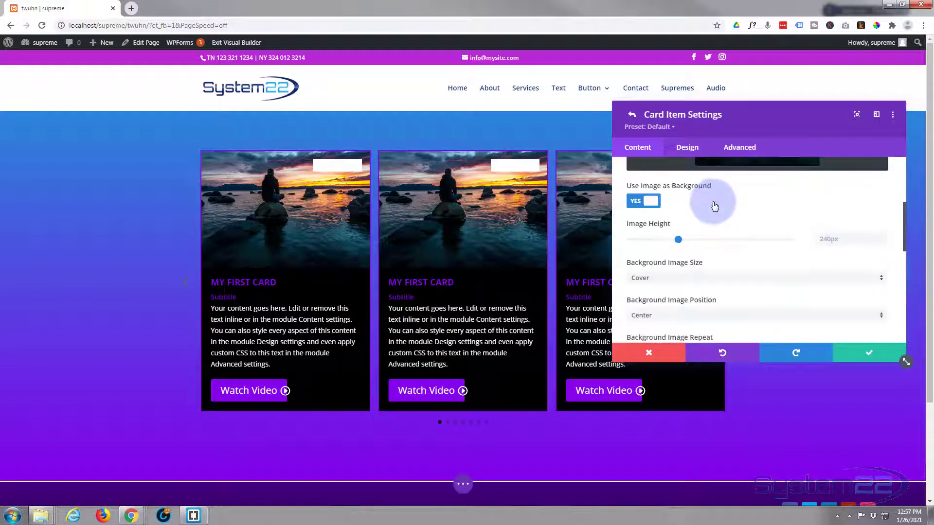
left_click(732, 247)
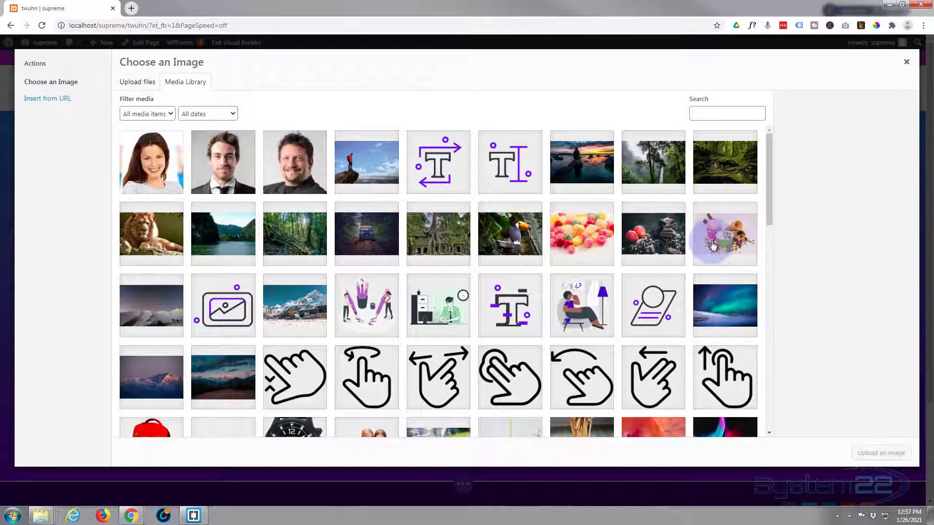
left_click(647, 166)
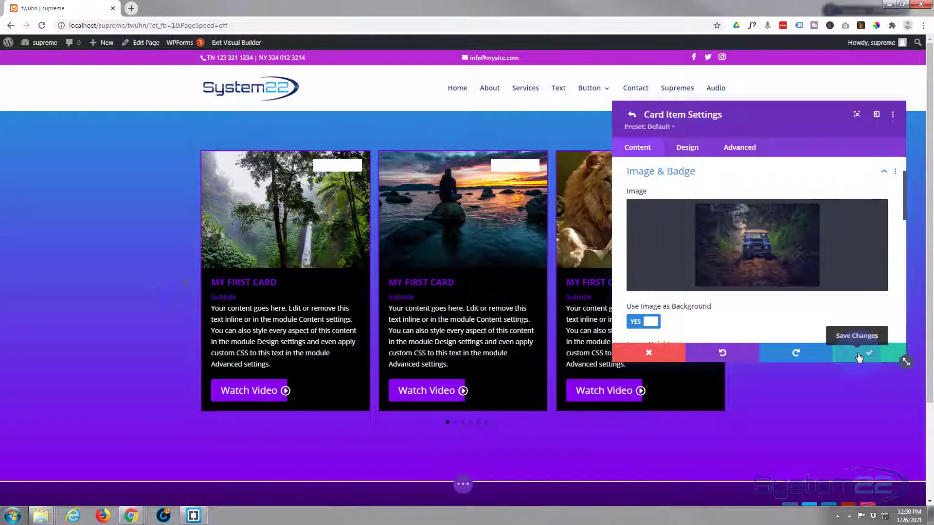
left_click(858, 358)
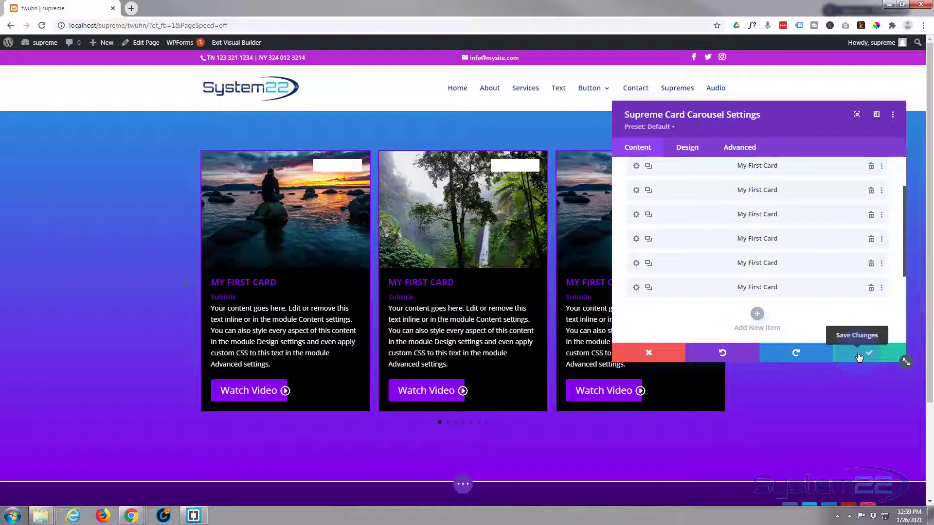
scroll(677, 217, "up", 2)
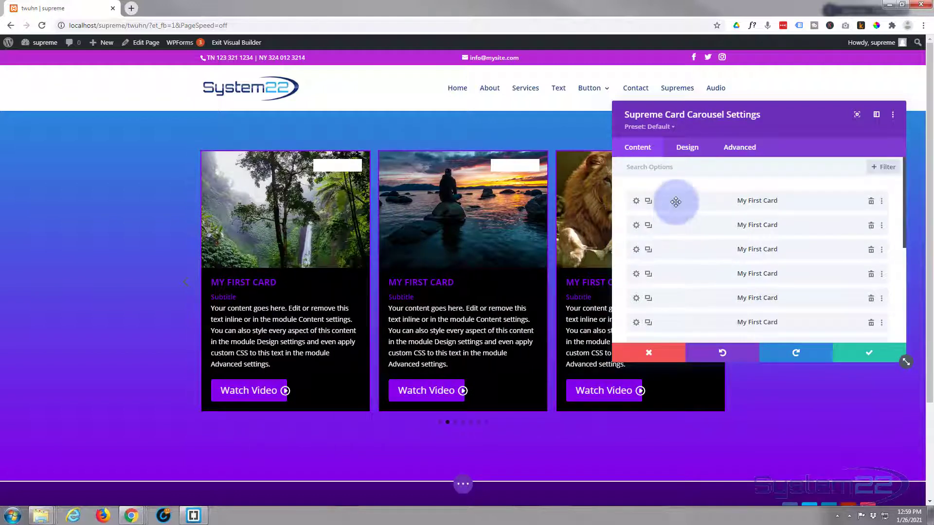
scroll(679, 214, "down", 5)
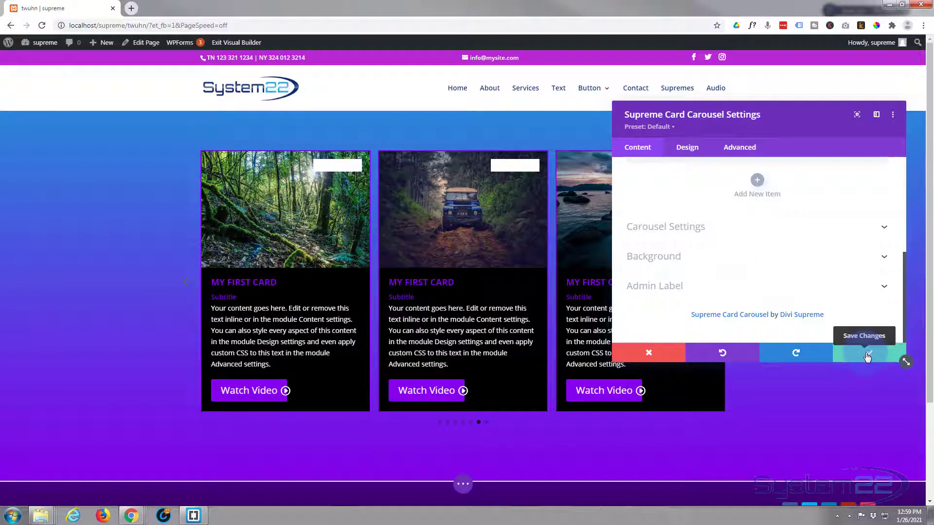
left_click(868, 357)
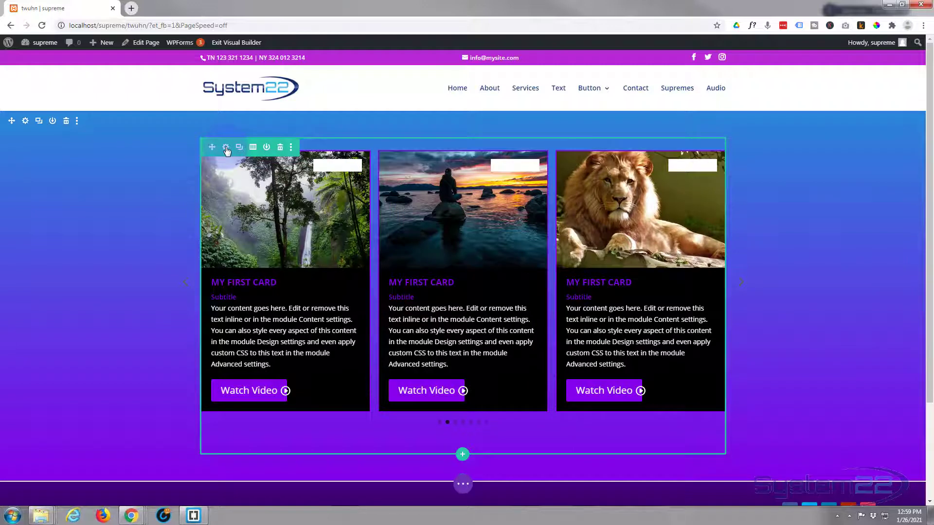
Step: Set the carousel row's Width and Max Width to 100% and save the row settings
left_click(227, 148)
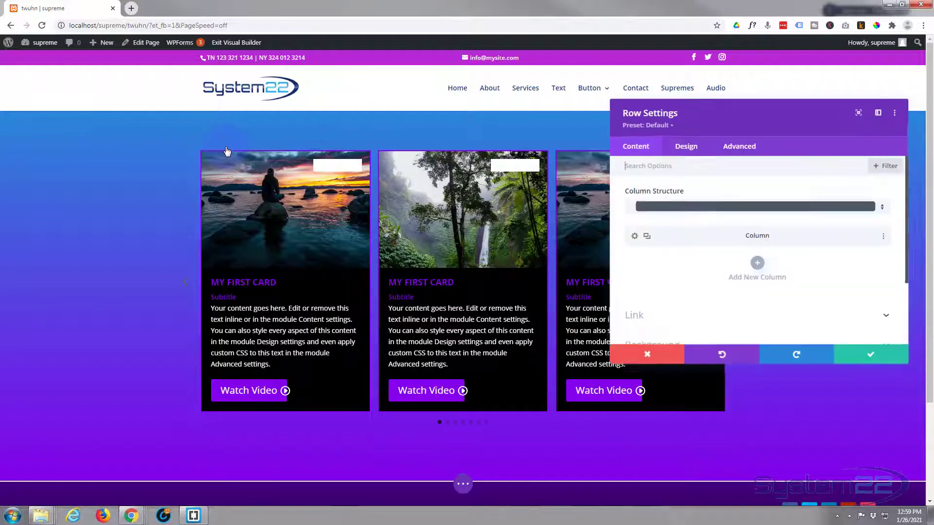
left_click(685, 148)
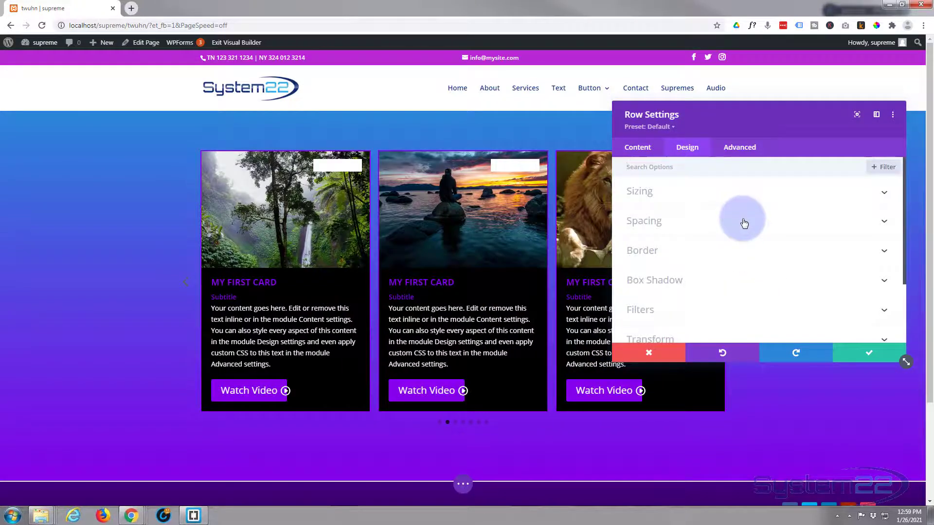
left_click(751, 196)
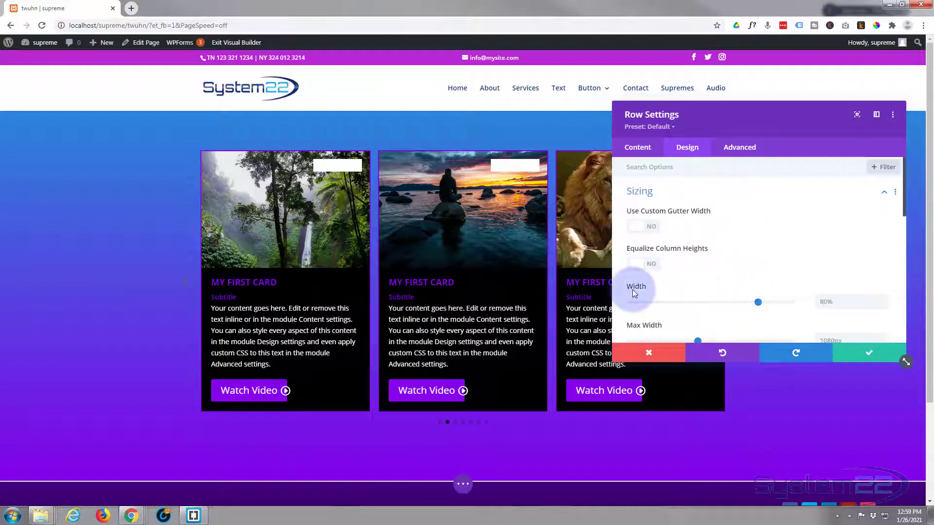
left_click_drag(757, 303, 807, 302)
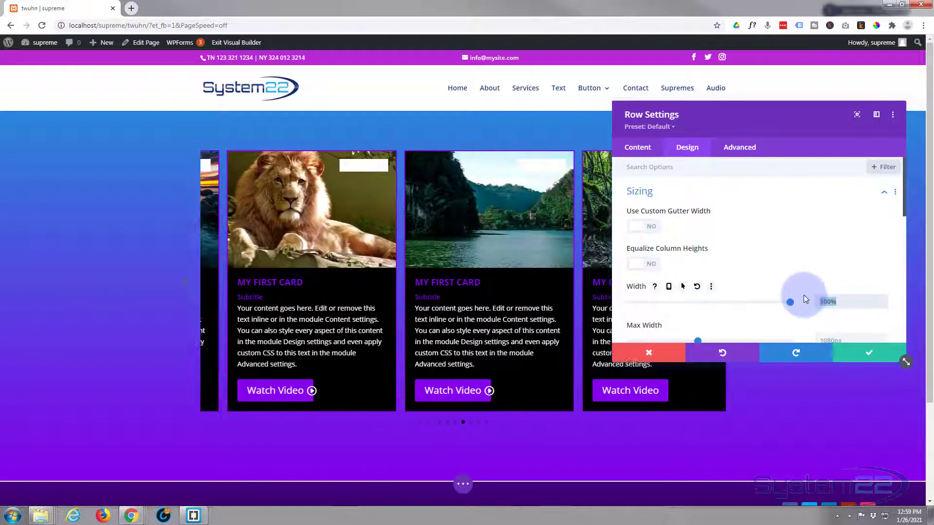
scroll(774, 292, "down", 3)
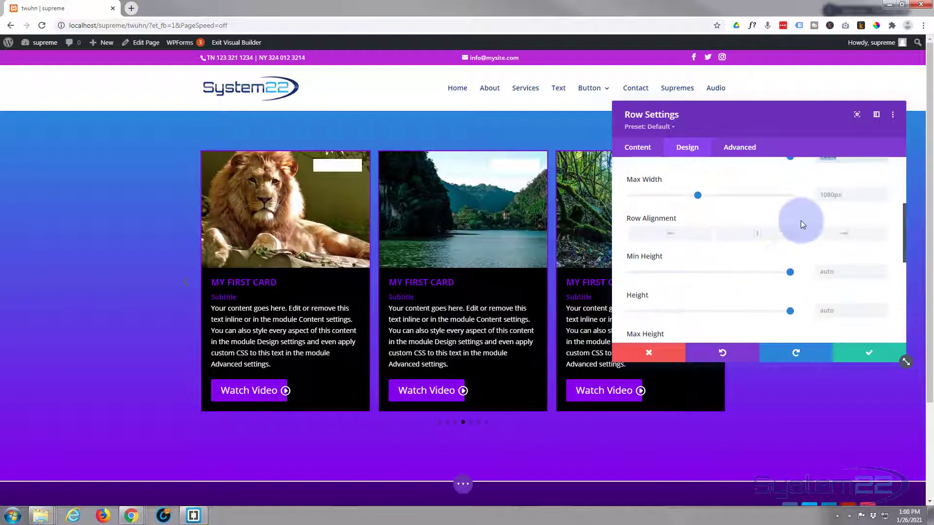
left_click(828, 196)
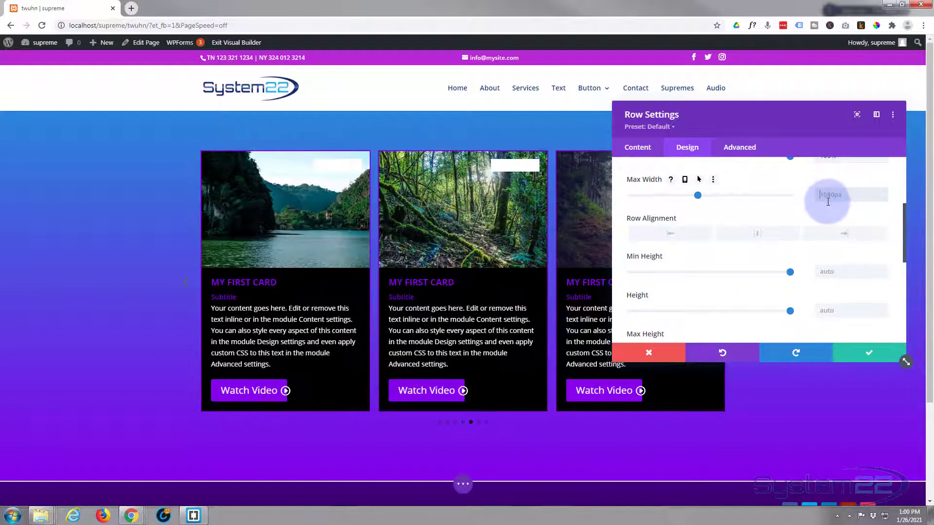
type("100%")
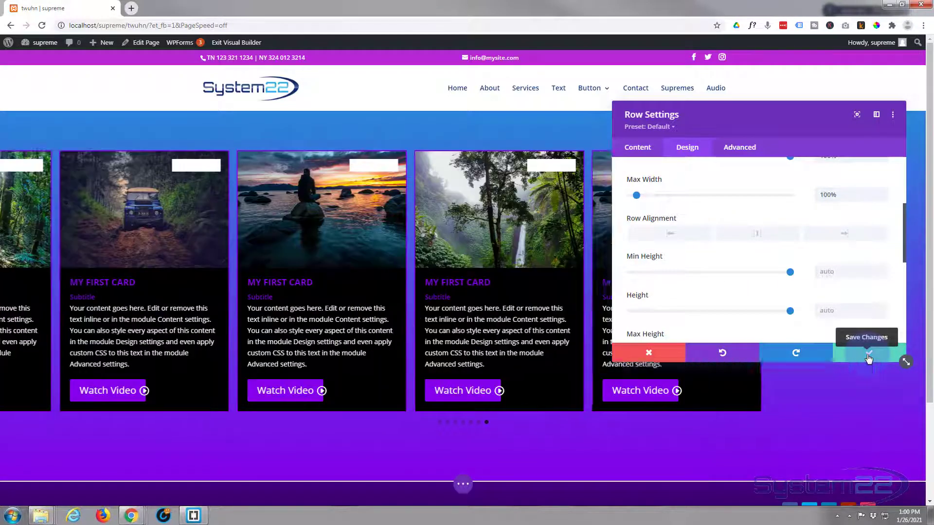
left_click(869, 359)
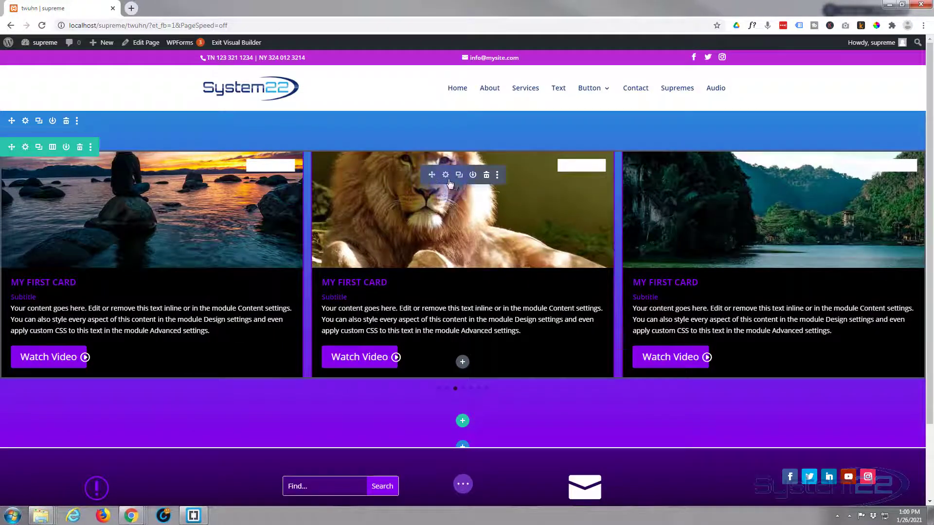
left_click(446, 176)
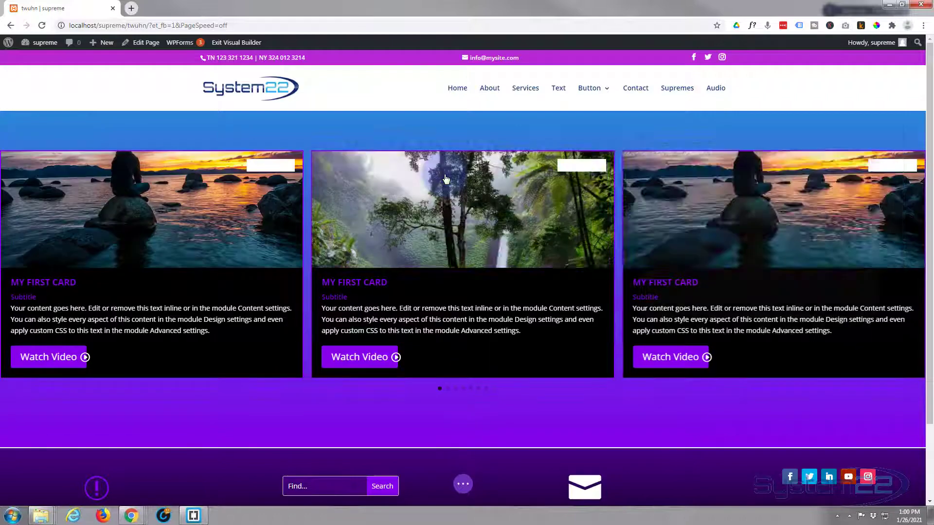
left_click(644, 226)
scroll(644, 229, "down", 3)
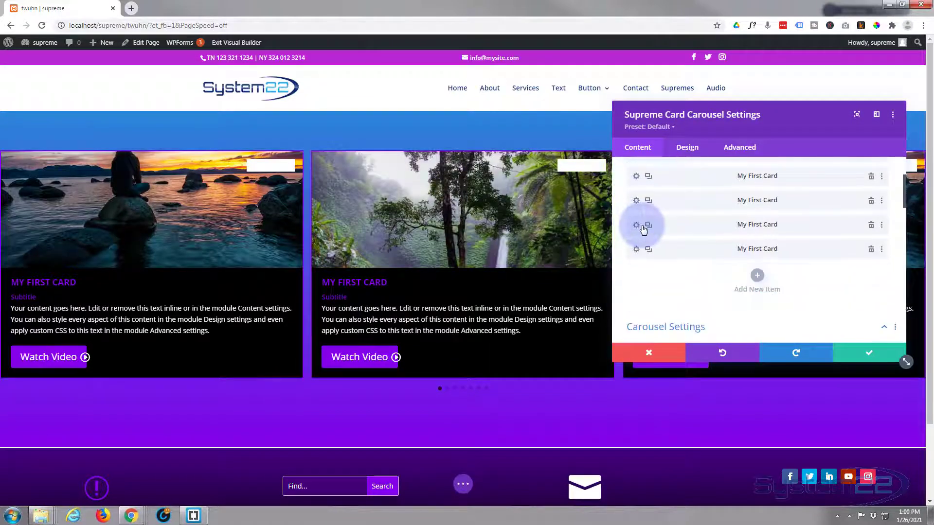
left_click(720, 237)
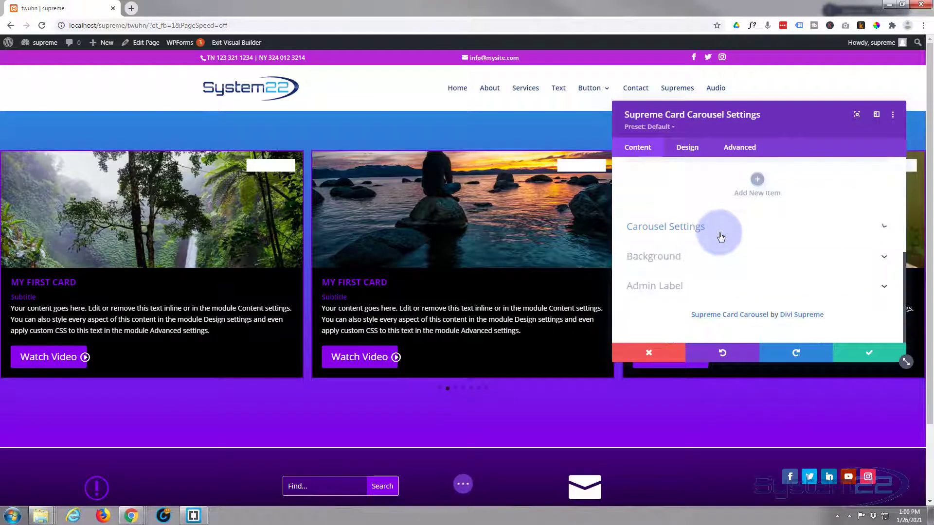
left_click(754, 231)
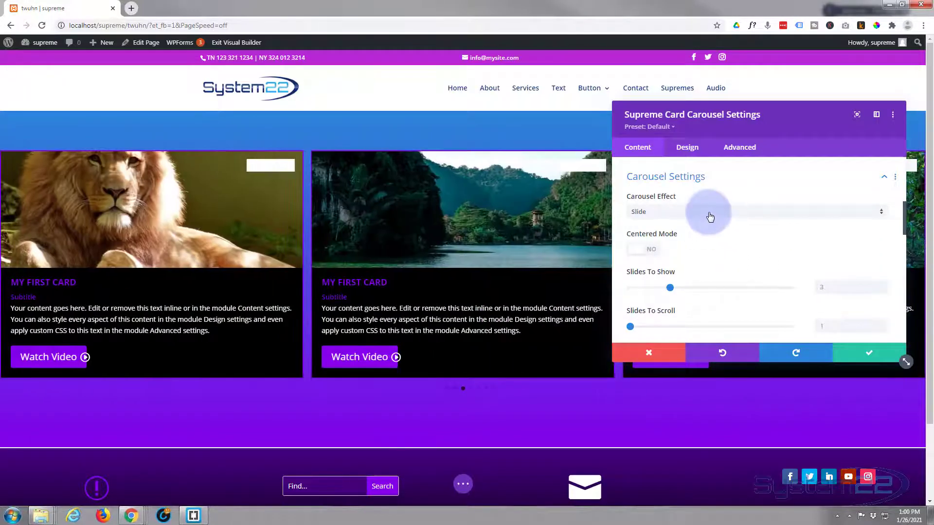
left_click(709, 216)
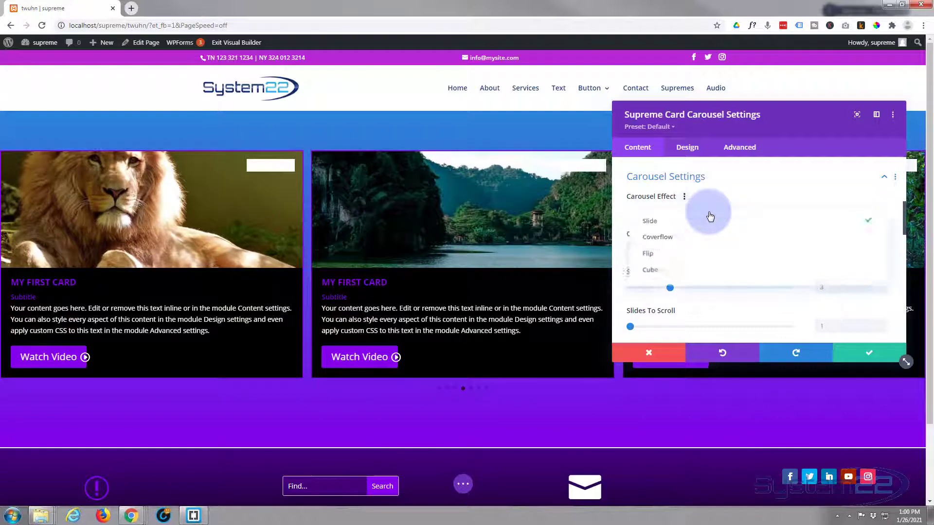
left_click(698, 241)
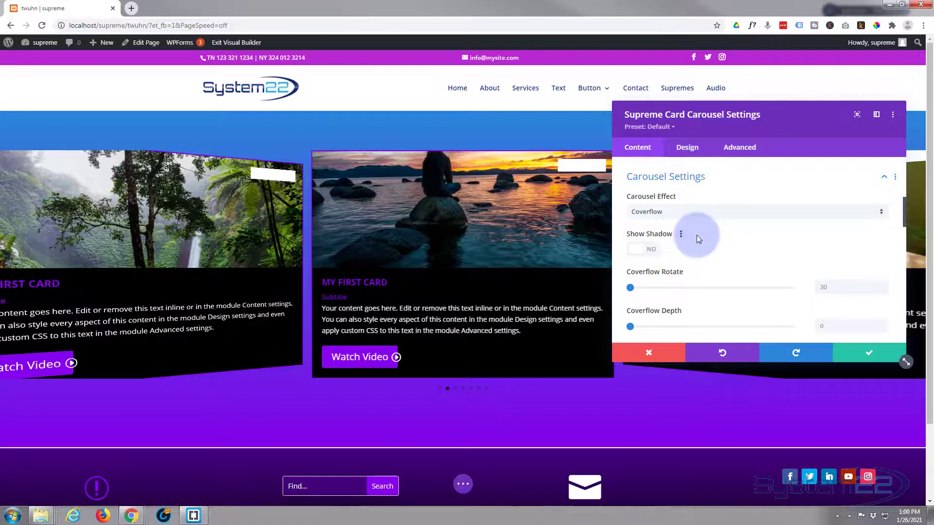
left_click(649, 250)
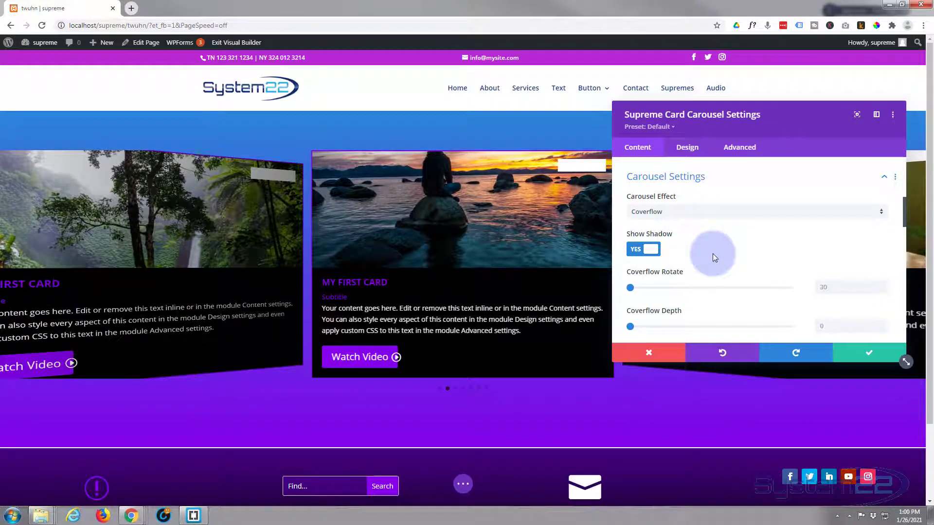
scroll(713, 253, "down", 1)
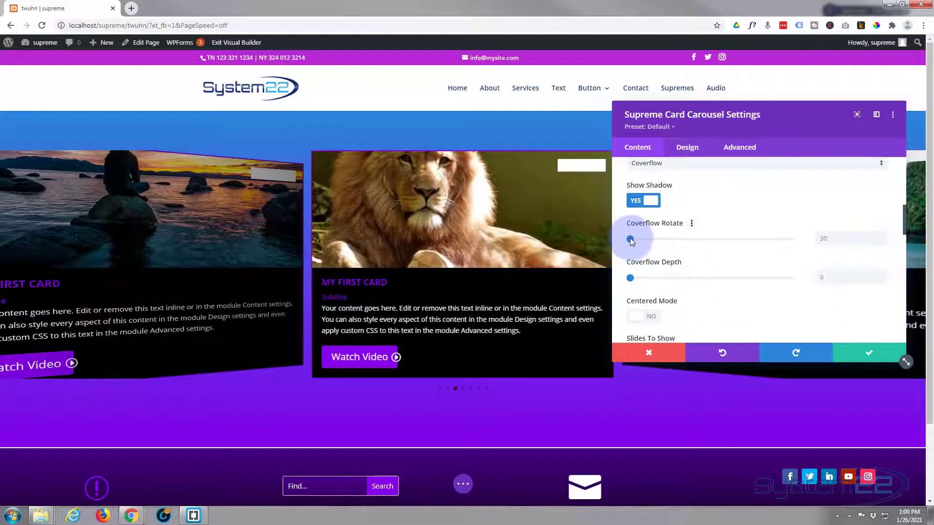
left_click(631, 240)
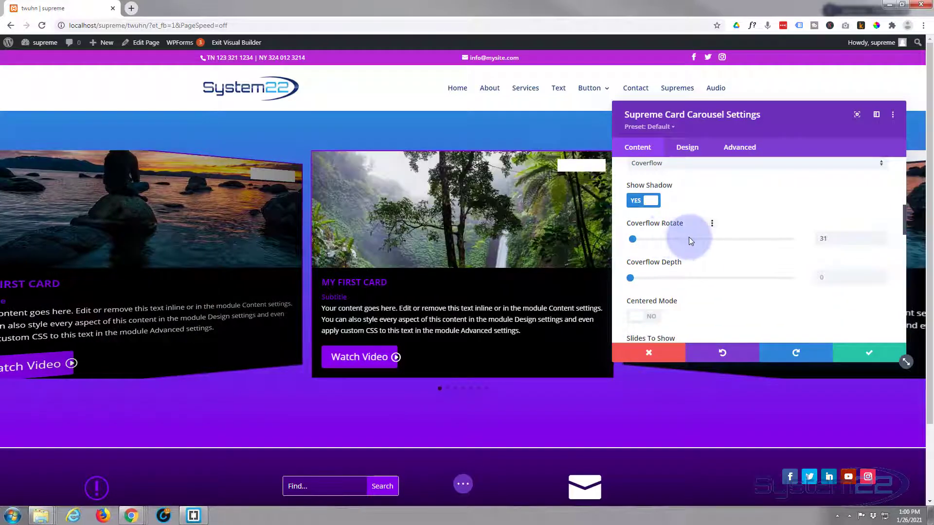
left_click_drag(689, 240, 703, 239)
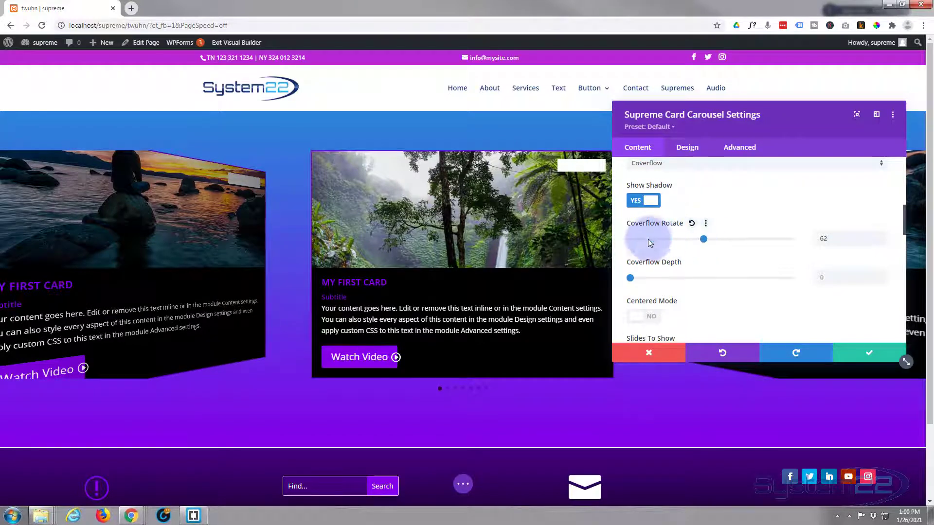
left_click(626, 238)
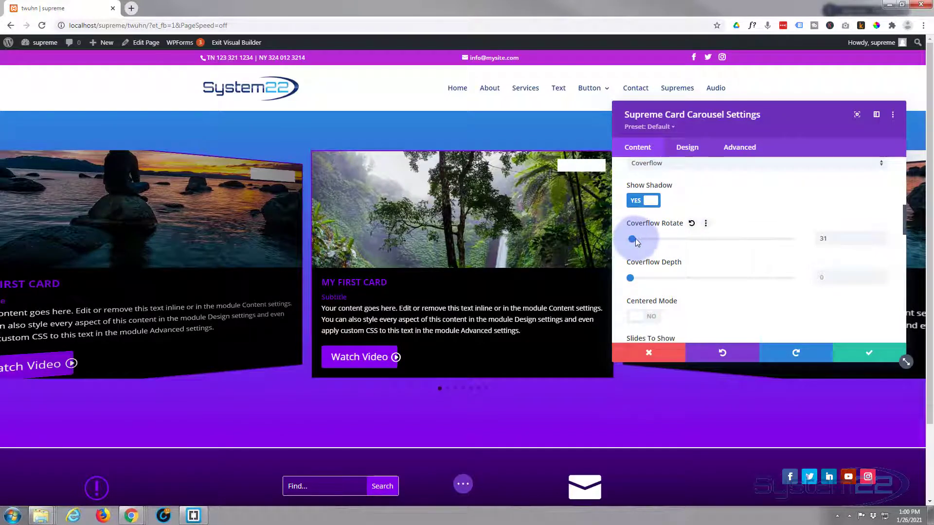
scroll(663, 239, "down", 2)
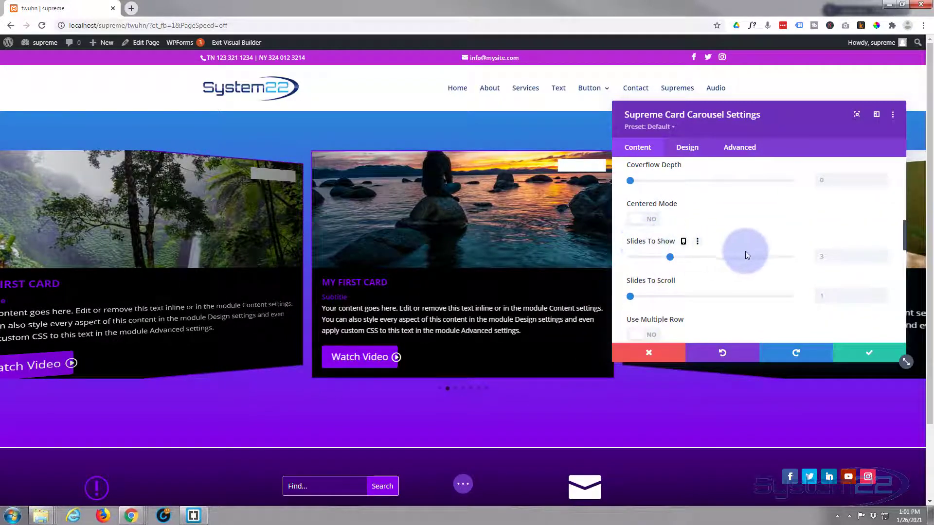
Step: Raise Slides To Show from 3 to 5, toggle Centered Mode, and set Coverflow Rotate to 30
left_click_drag(670, 255, 704, 257)
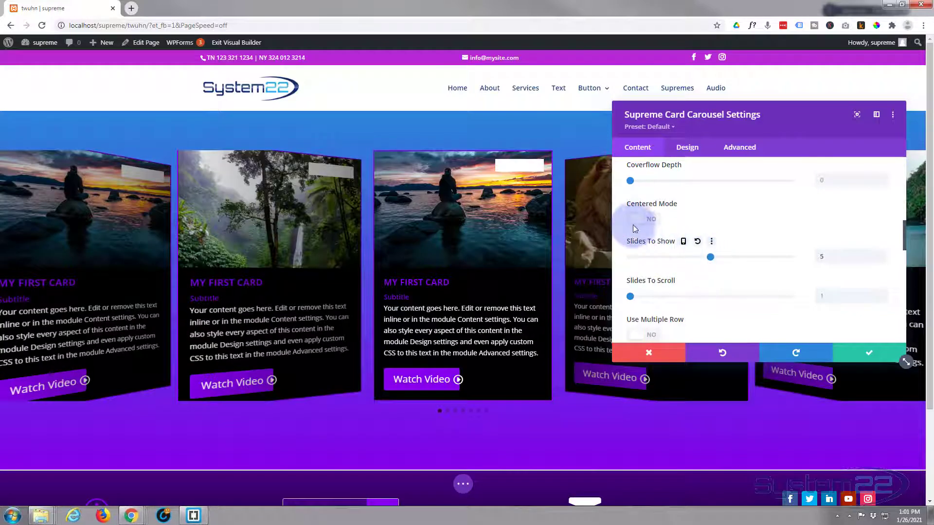
left_click(647, 220)
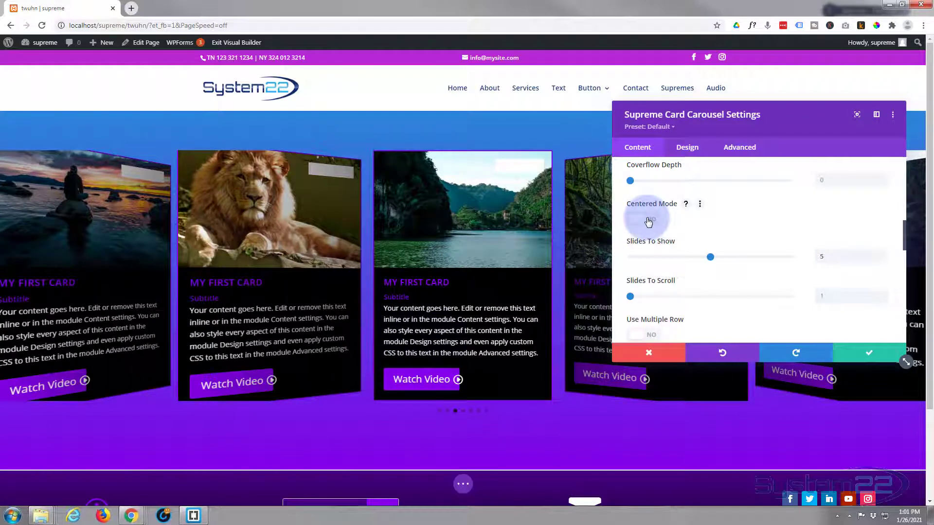
scroll(702, 230, "up", 2)
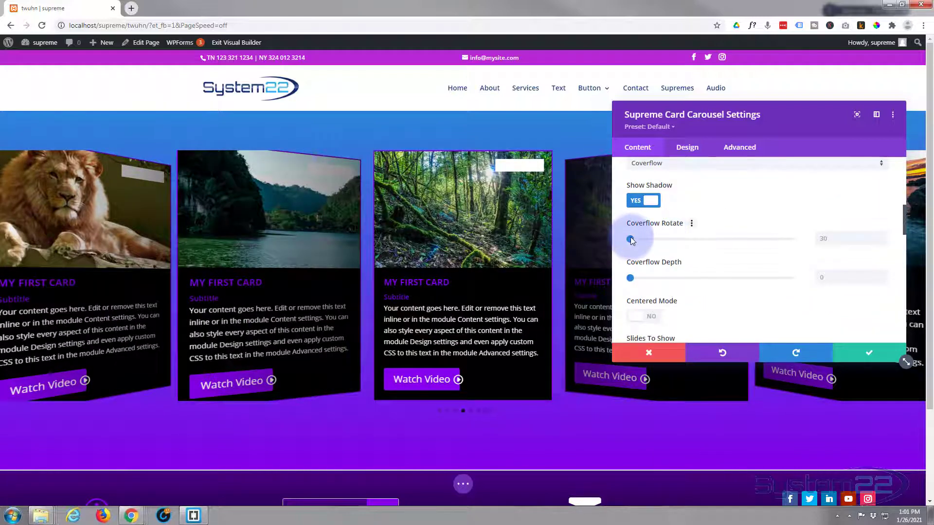
left_click_drag(640, 238, 606, 241)
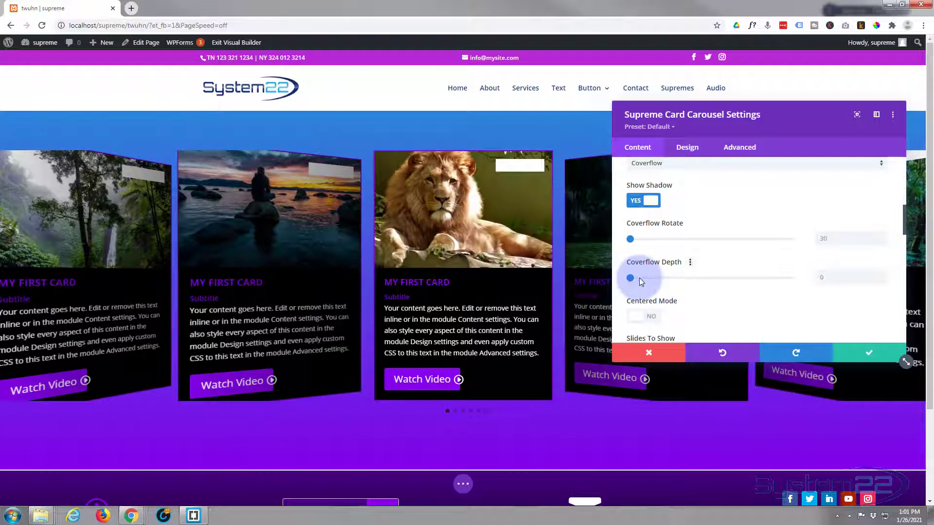
Step: Increase the carousel's Coverflow Depth to about 139
left_click(680, 277)
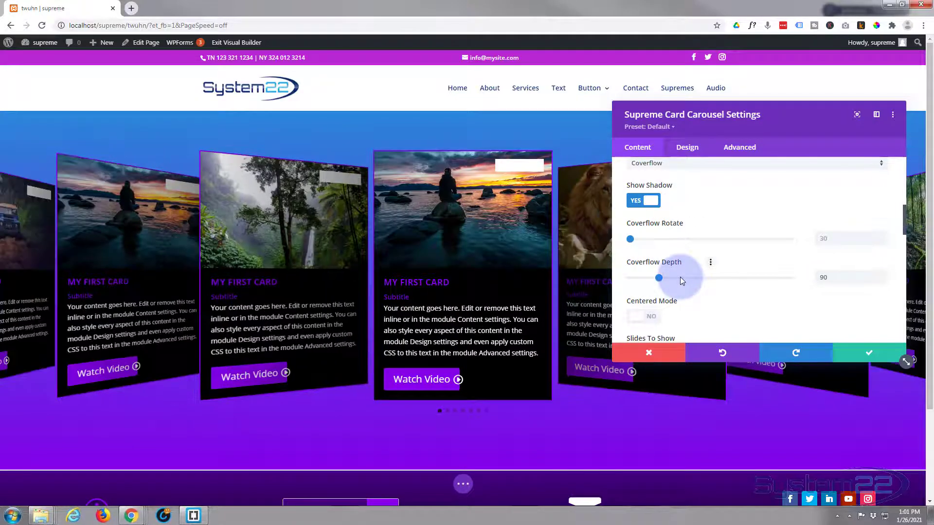
left_click_drag(686, 276, 675, 278)
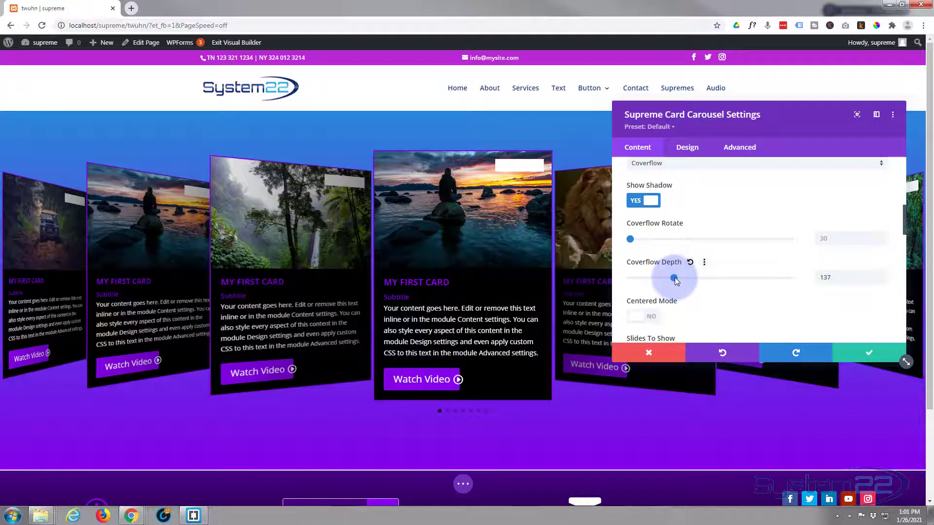
scroll(693, 285, "down", 2)
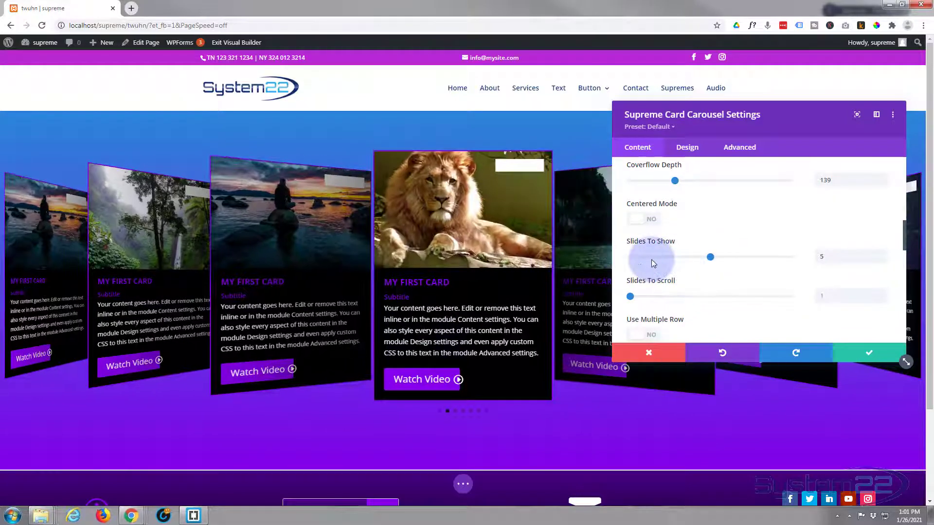
scroll(728, 276, "down", 1)
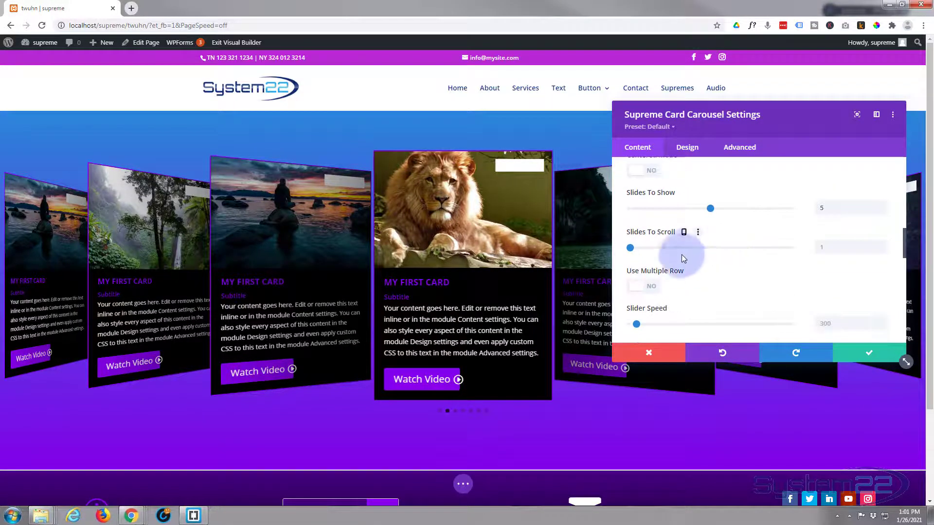
Step: Adjust slides-to-scroll and the autoplay interval, and switch Pause on Hover to YES
left_click(823, 249)
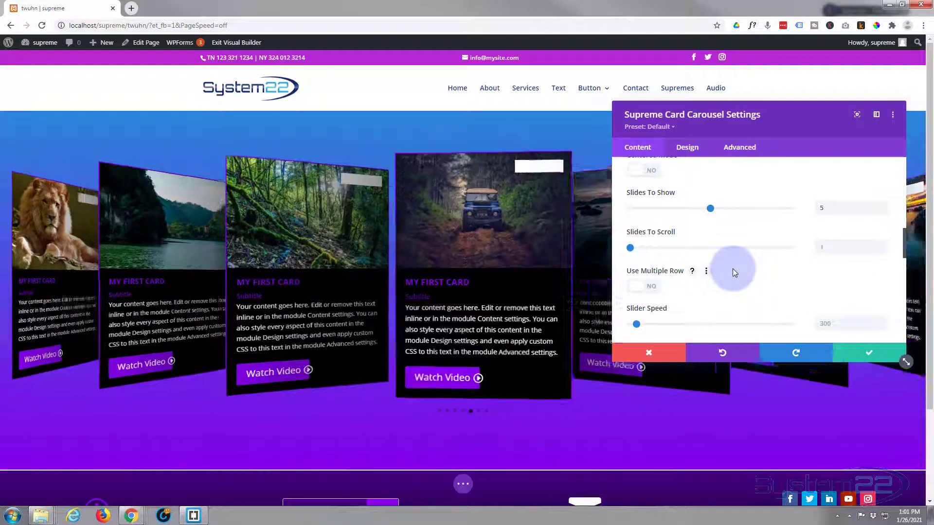
scroll(698, 255, "down", 2)
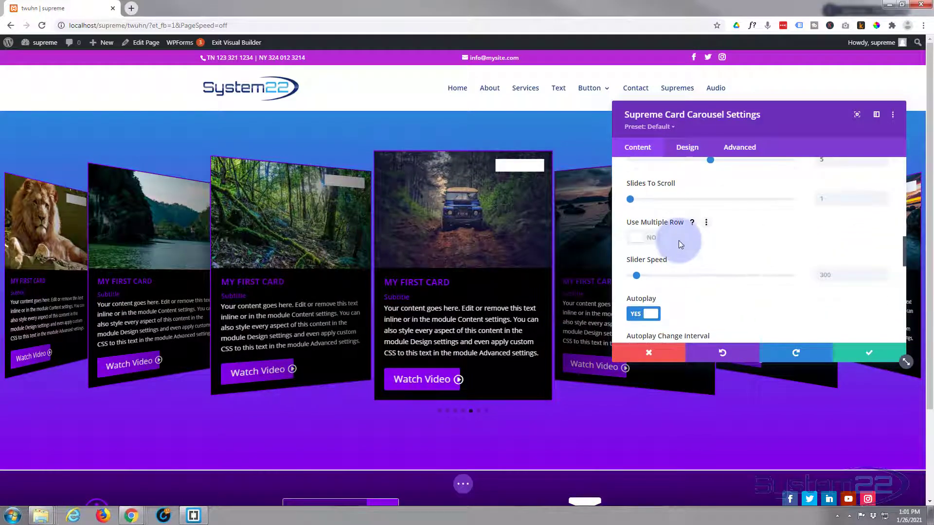
scroll(679, 239, "down", 2)
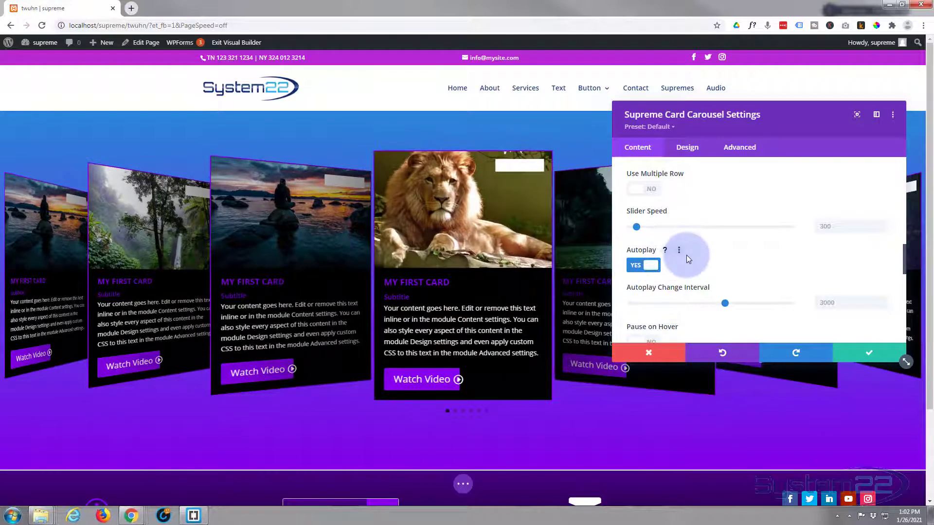
scroll(688, 255, "down", 1)
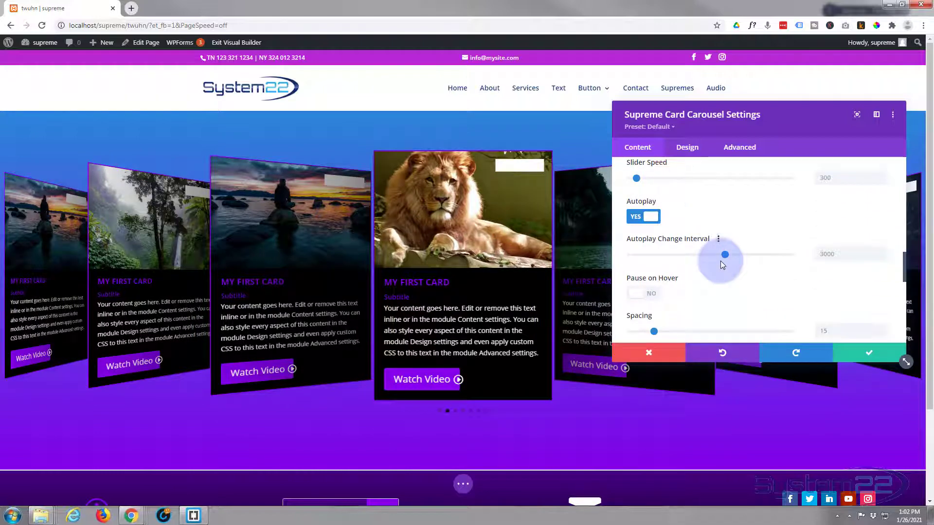
left_click(841, 257)
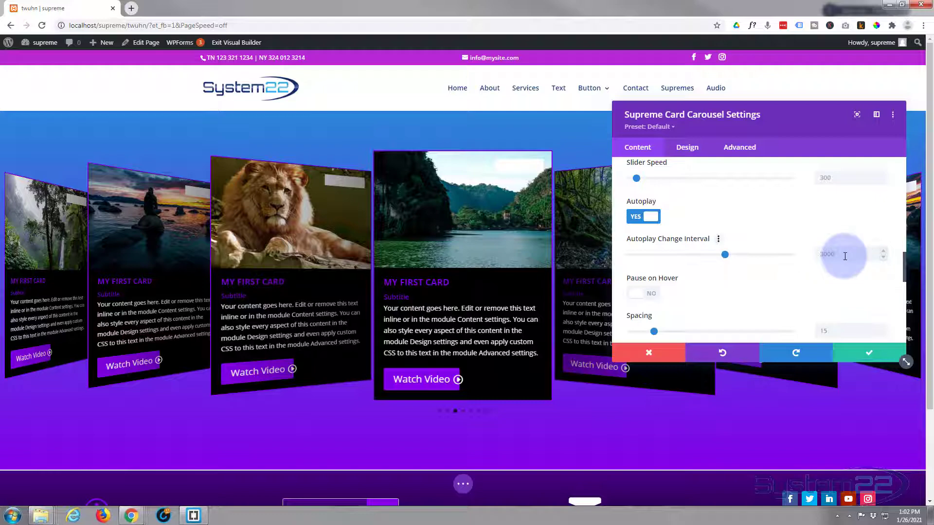
left_click(810, 257)
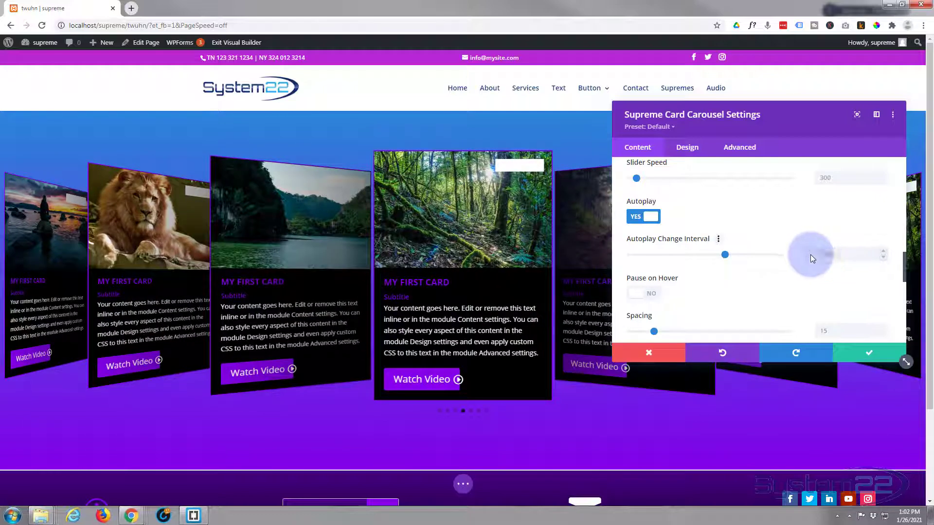
left_click(654, 294)
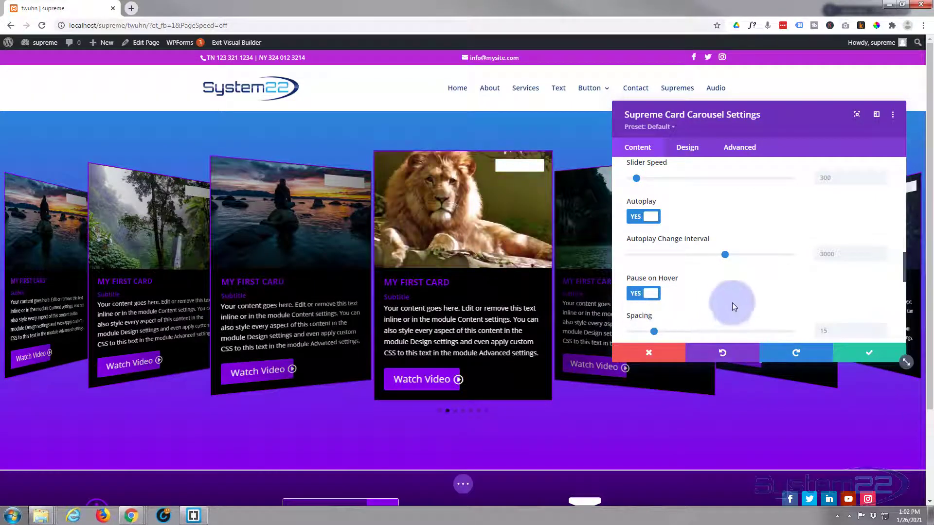
Step: Reduce the spacing between carousel cards to 0
scroll(734, 296, "down", 1)
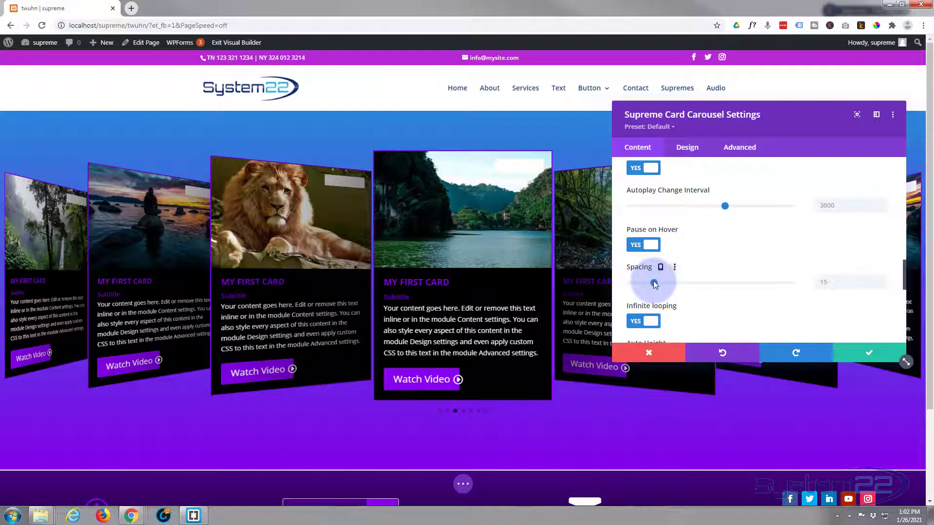
left_click_drag(653, 284, 644, 283)
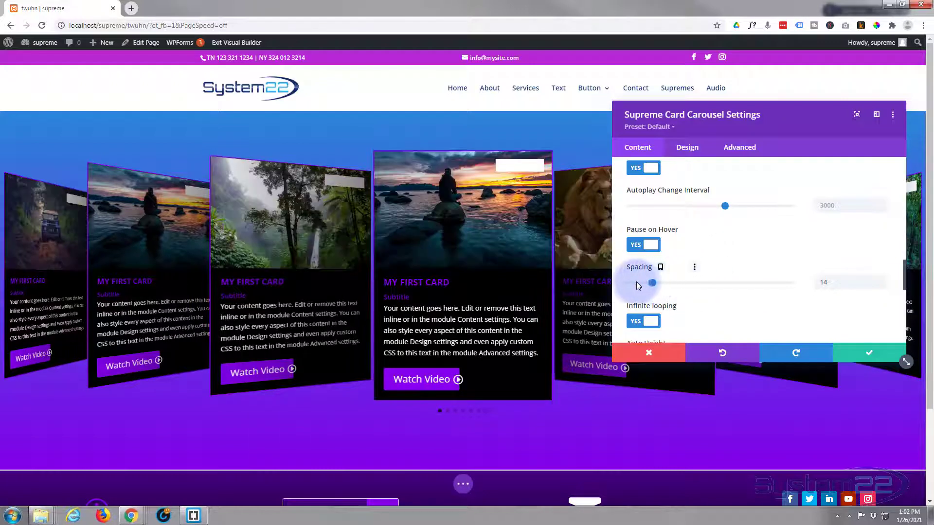
left_click_drag(625, 282, 618, 282)
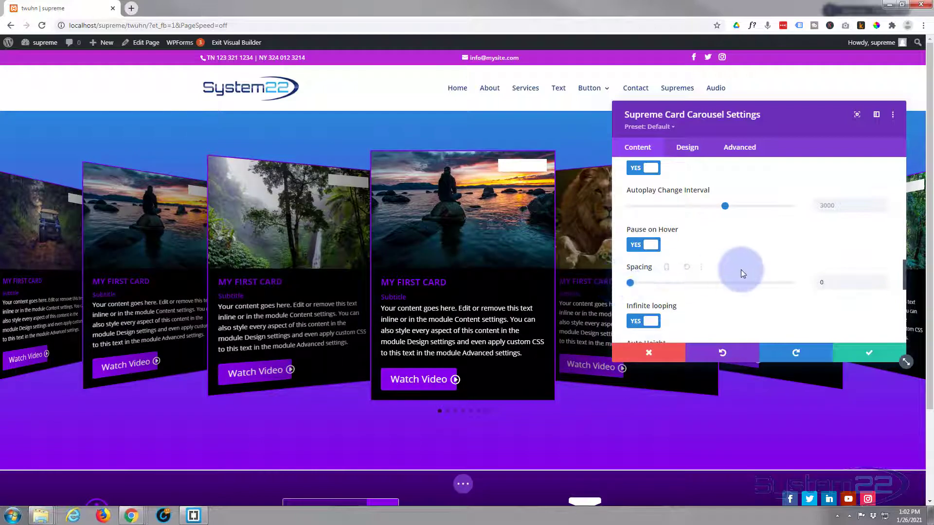
scroll(724, 291, "down", 1)
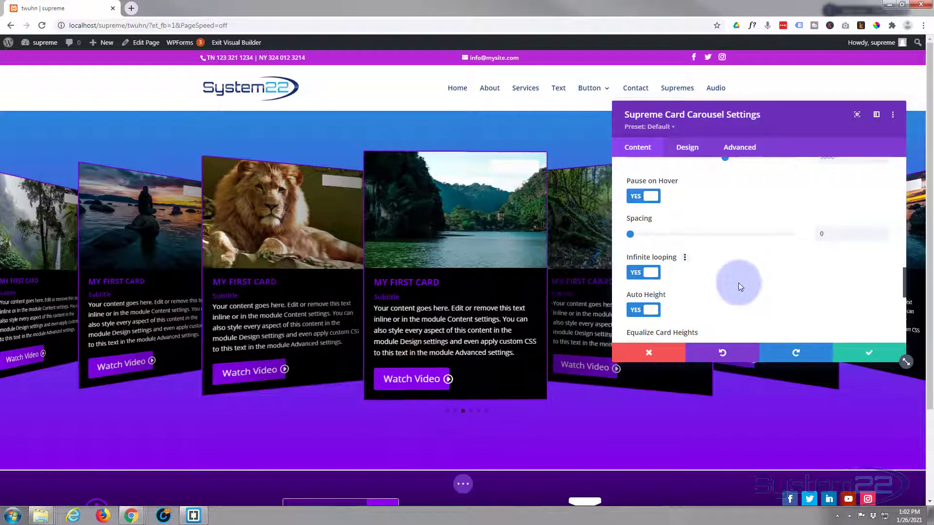
Step: Keep Auto Height on after toggling it, and hide the carousel's navigation arrows
scroll(739, 282, "down", 1)
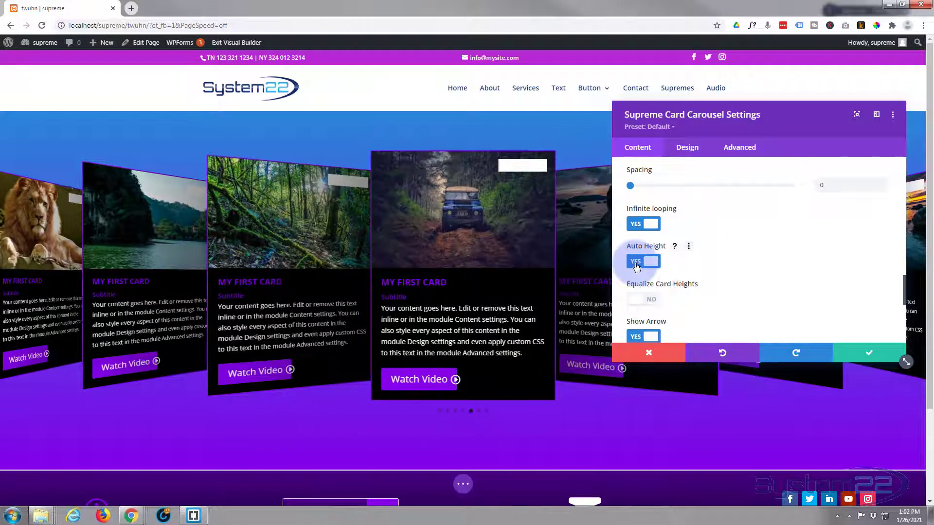
left_click(635, 265)
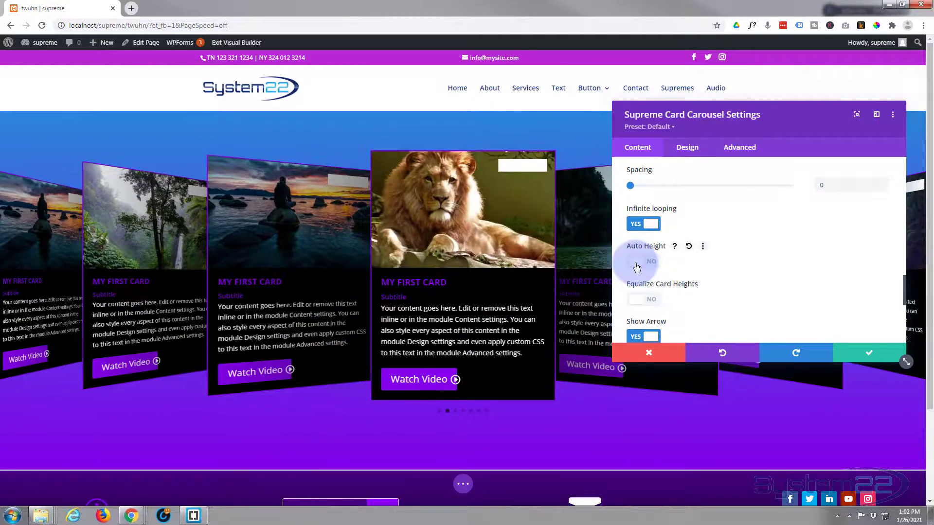
left_click(636, 265)
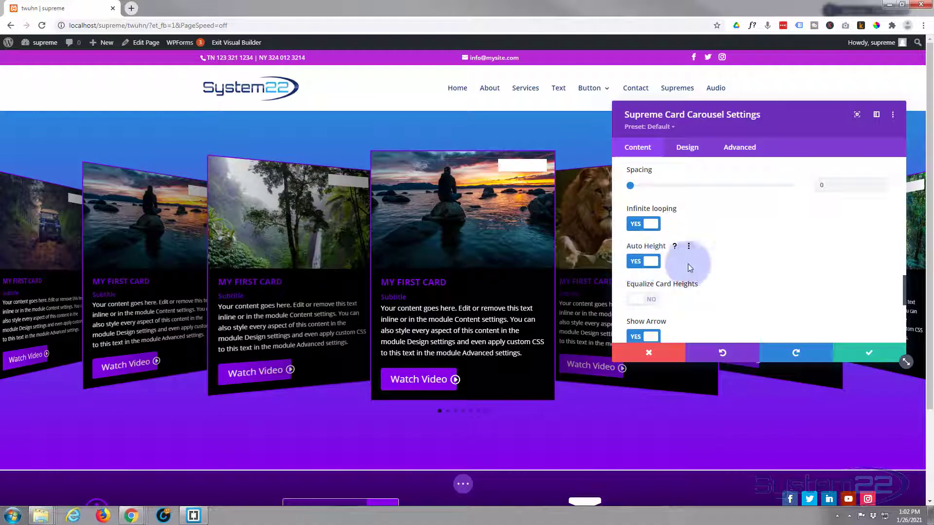
scroll(699, 263, "down", 1)
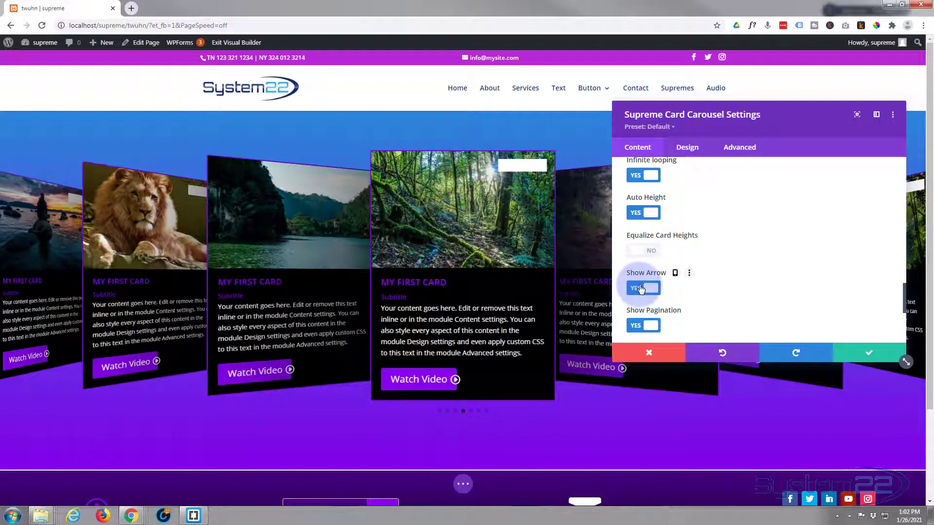
left_click(642, 289)
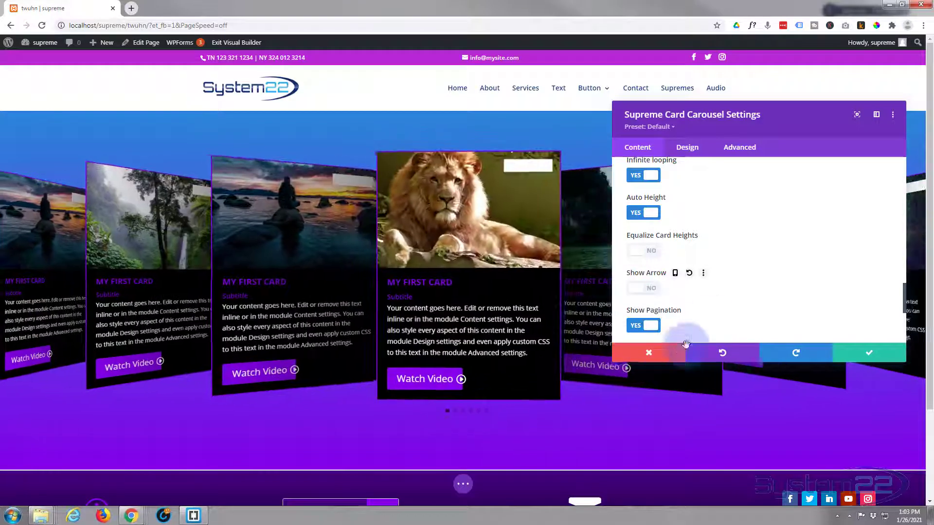
Step: Switch the Supreme Card Carousel settings to the Design tab
scroll(709, 288, "down", 3)
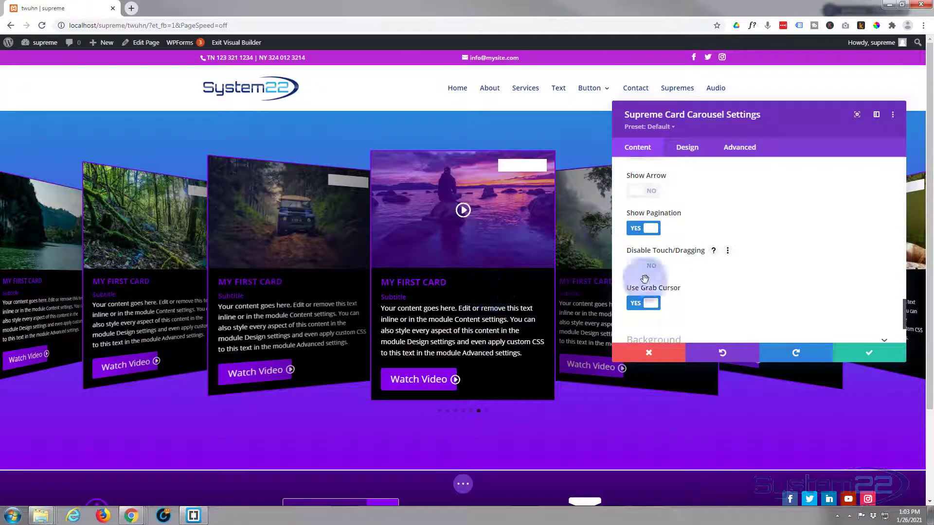
scroll(713, 291, "down", 3)
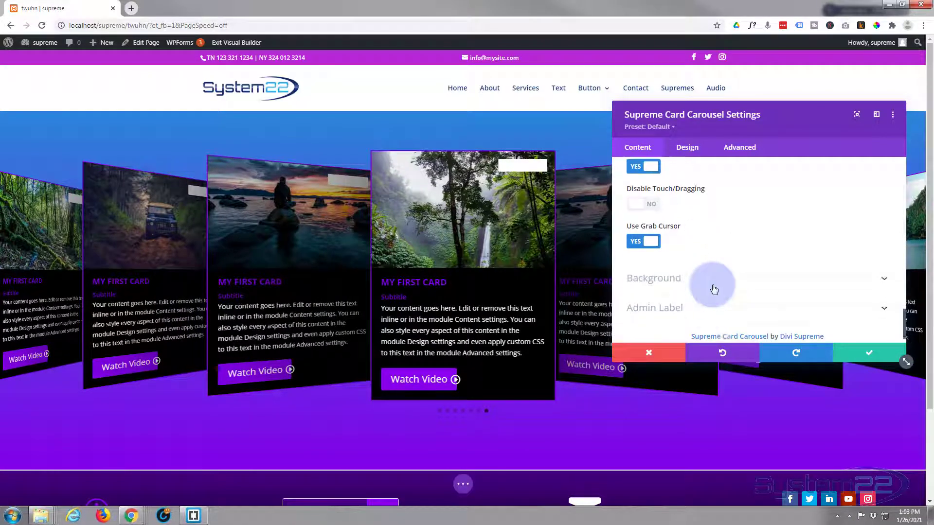
left_click(687, 150)
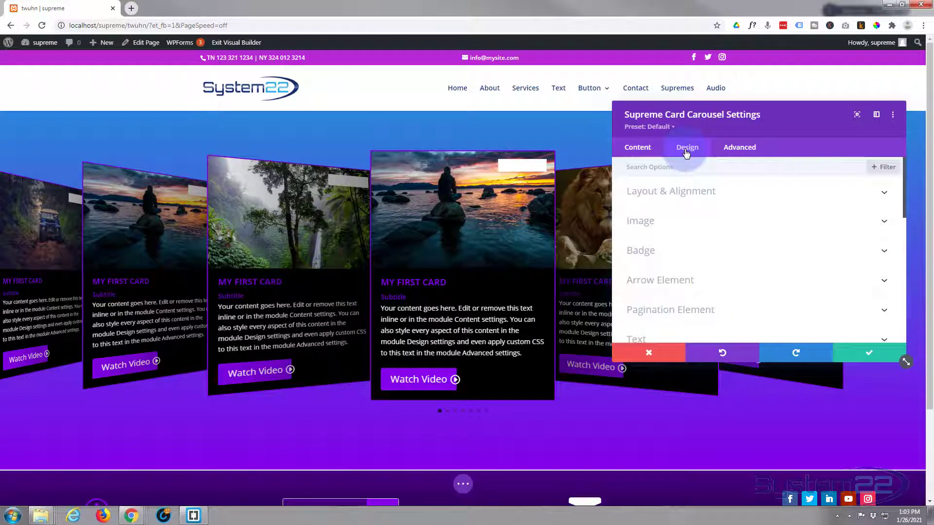
left_click(748, 192)
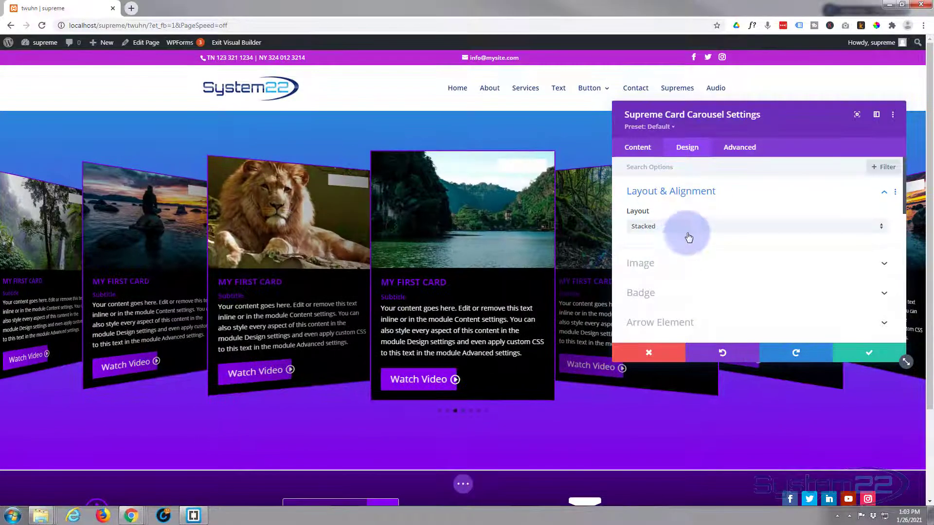
left_click(690, 229)
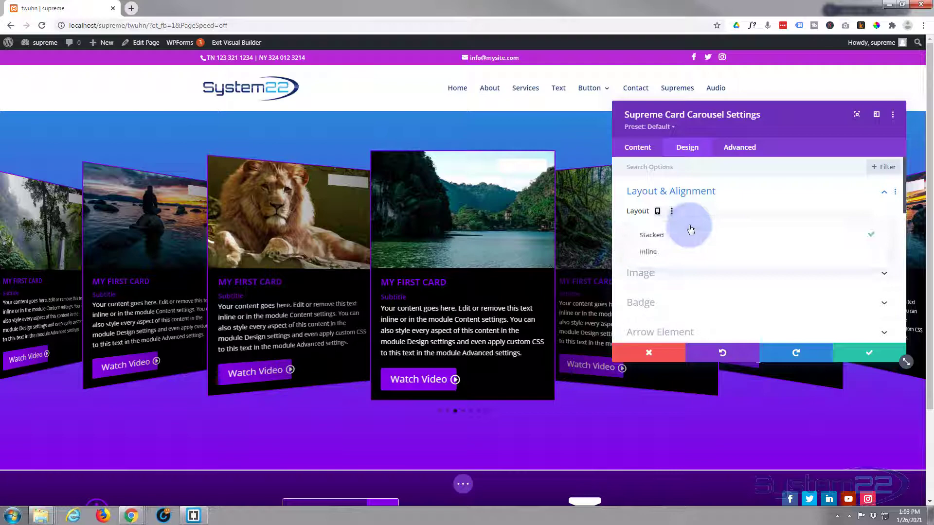
left_click(679, 254)
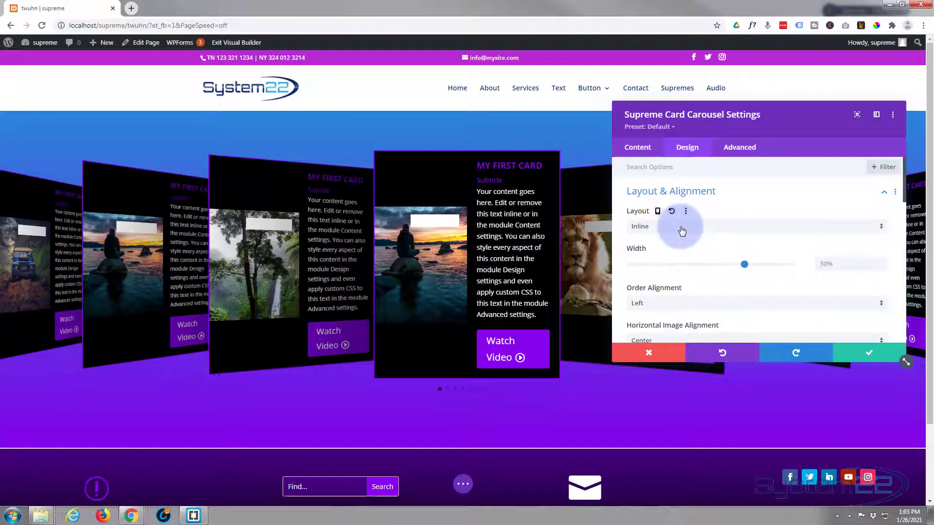
left_click(682, 229)
left_click(679, 236)
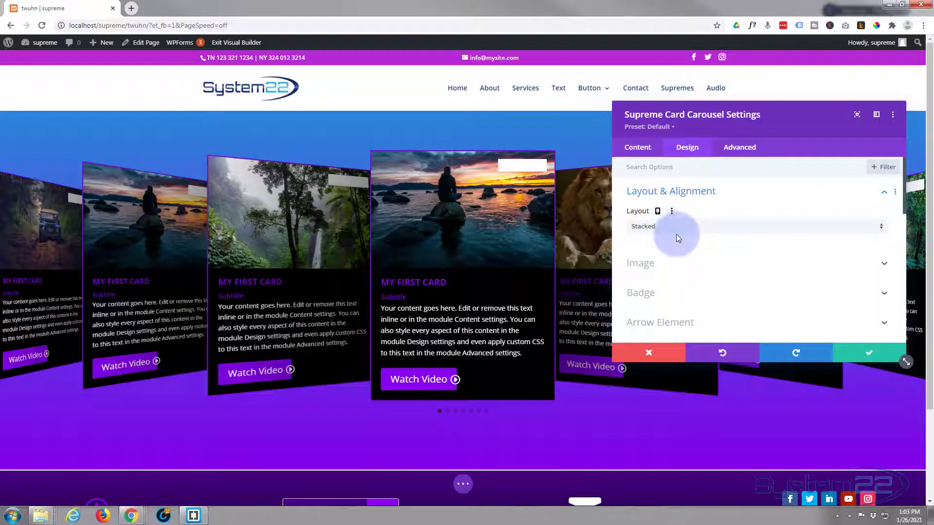
scroll(676, 234, "down", 1)
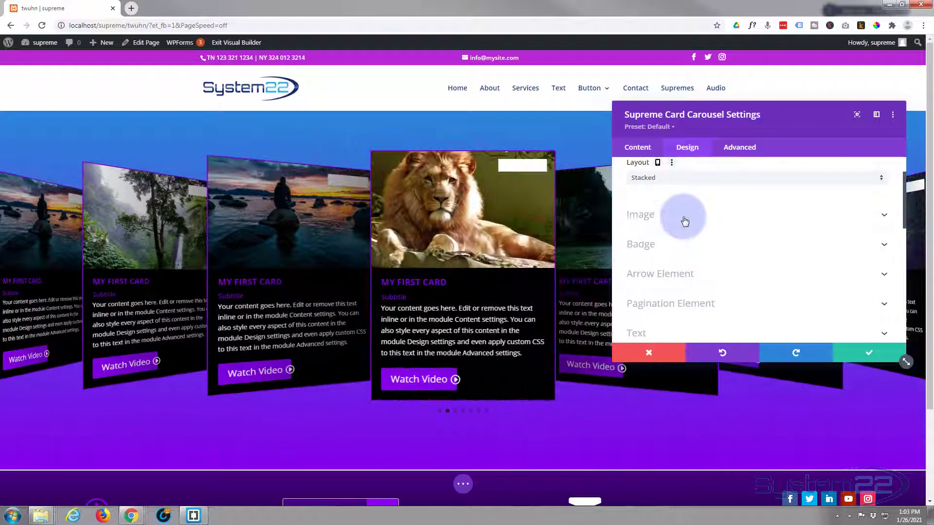
left_click(684, 222)
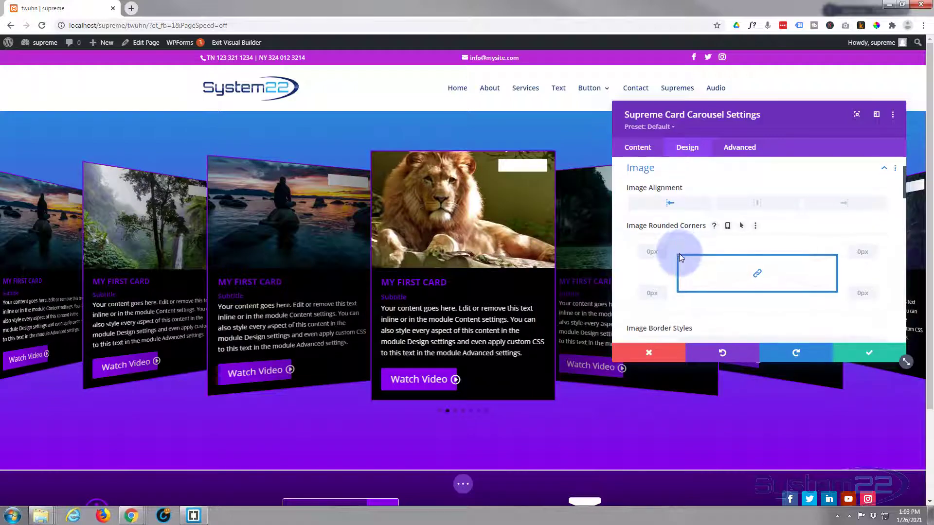
scroll(679, 253, "down", 1)
scroll(679, 253, "down", 2)
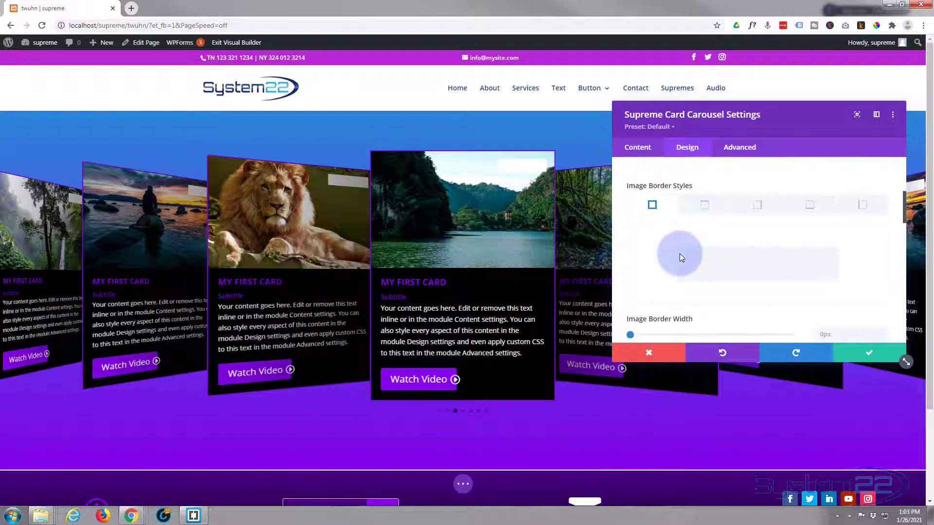
scroll(681, 238, "down", 5)
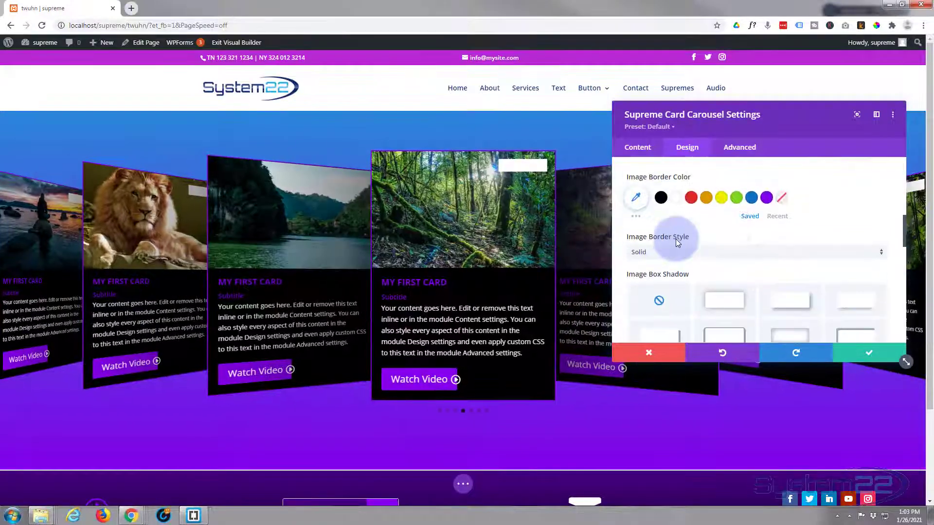
scroll(678, 243, "down", 3)
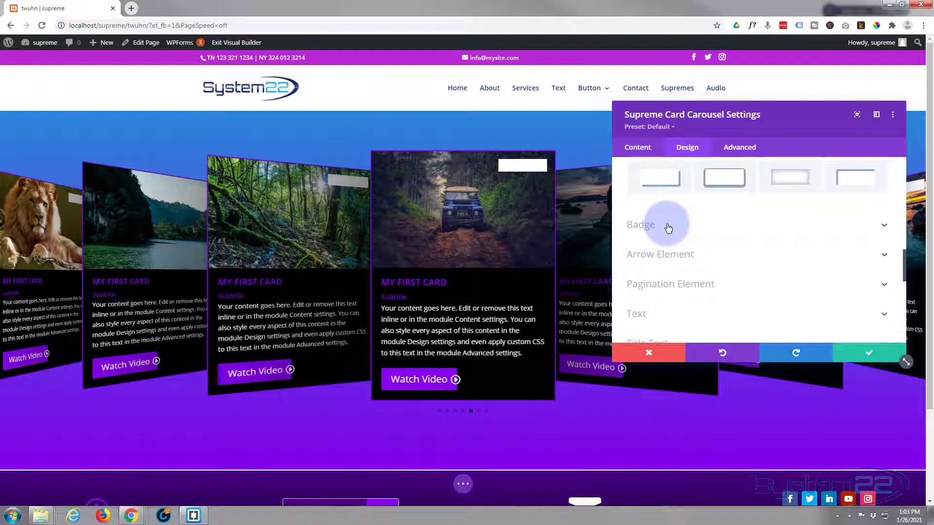
left_click(668, 226)
scroll(668, 244, "down", 5)
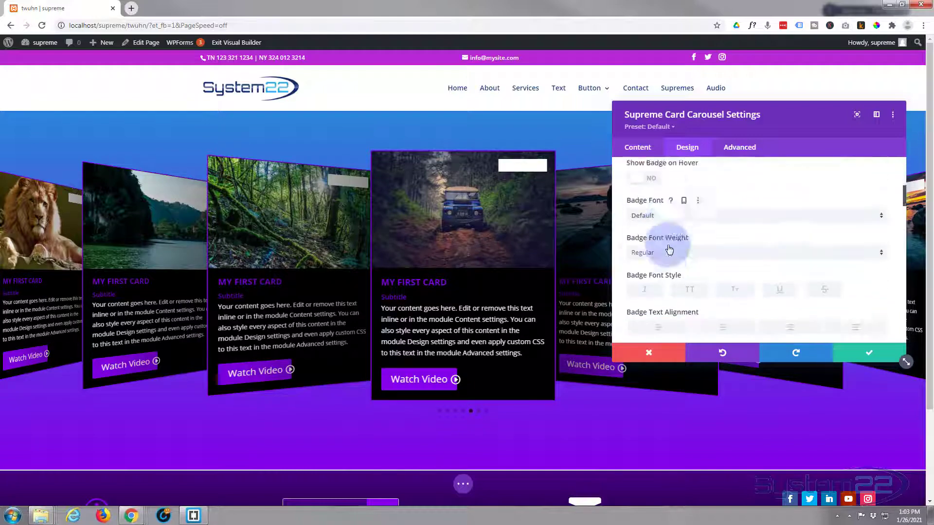
scroll(669, 249, "down", 8)
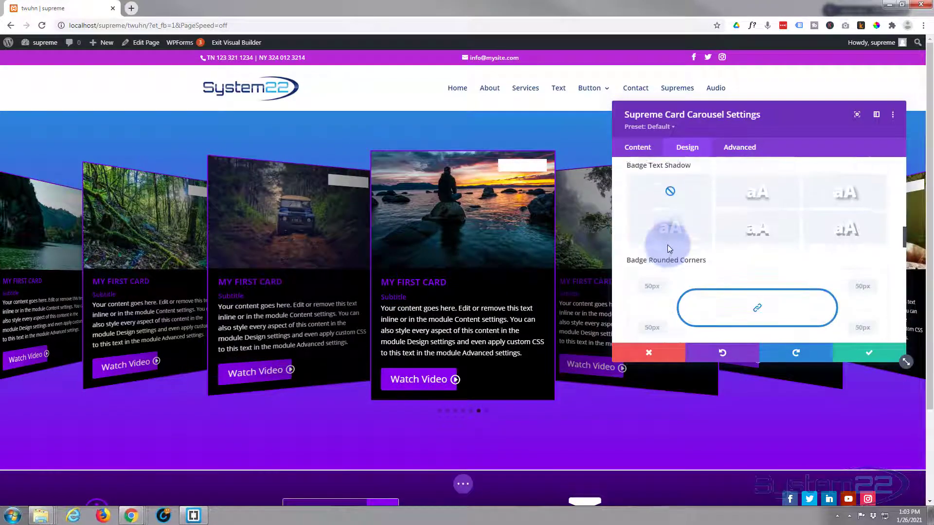
scroll(667, 244, "down", 10)
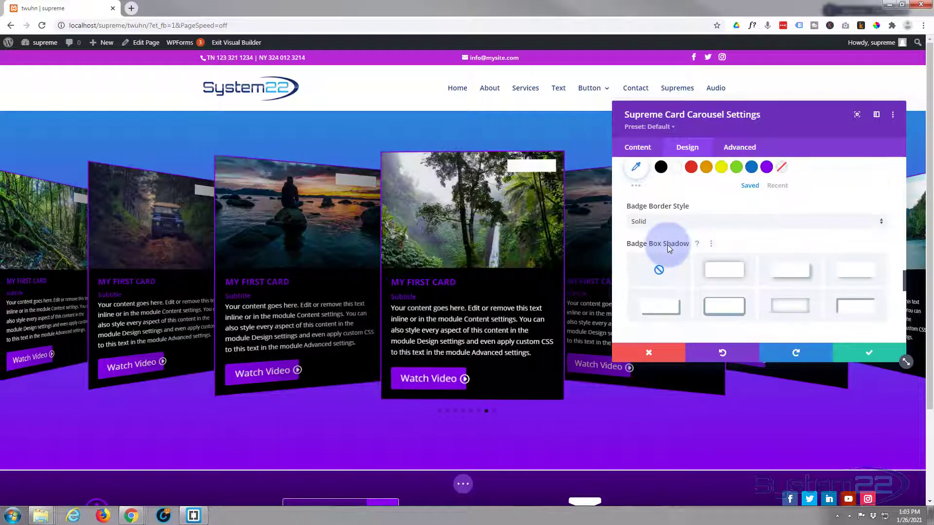
scroll(670, 249, "down", 2)
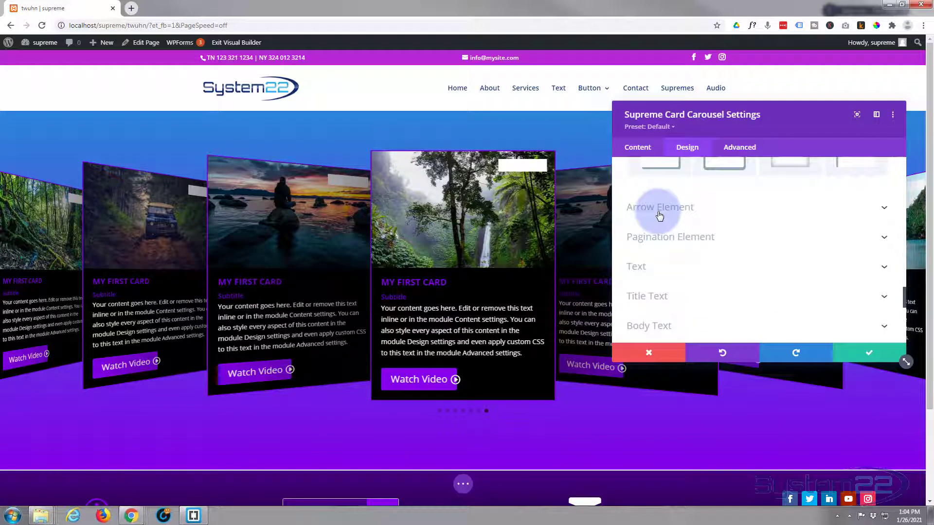
Step: Set Pagination Active Color to white under Pagination Element and save the carousel settings
left_click(734, 239)
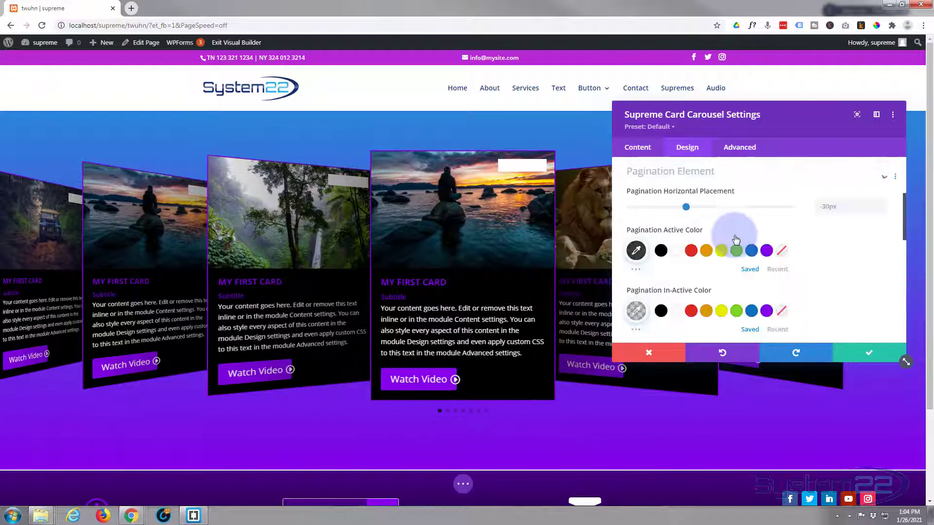
left_click(676, 255)
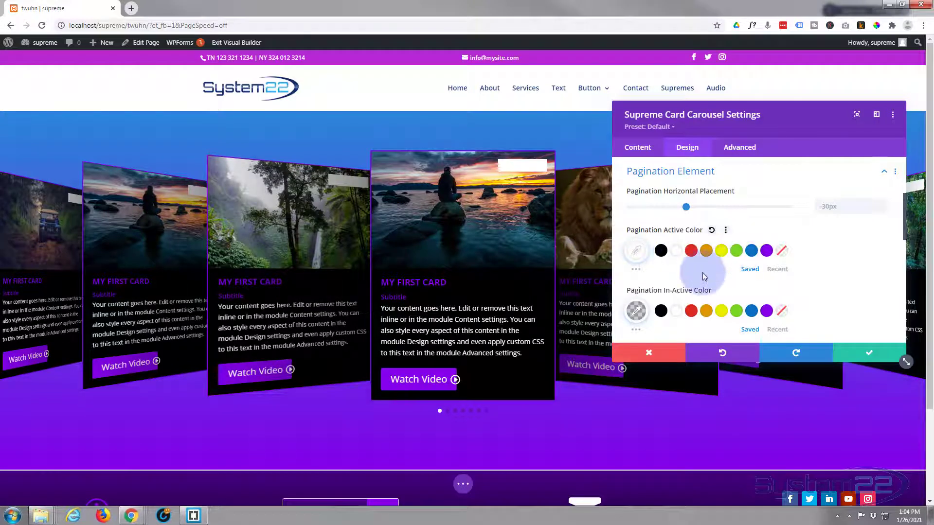
scroll(702, 275, "down", 5)
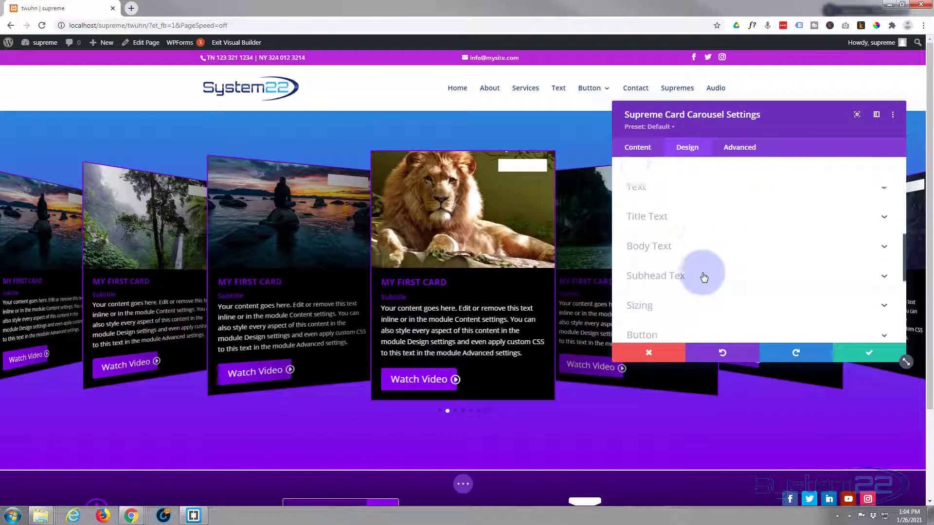
scroll(704, 278, "down", 5)
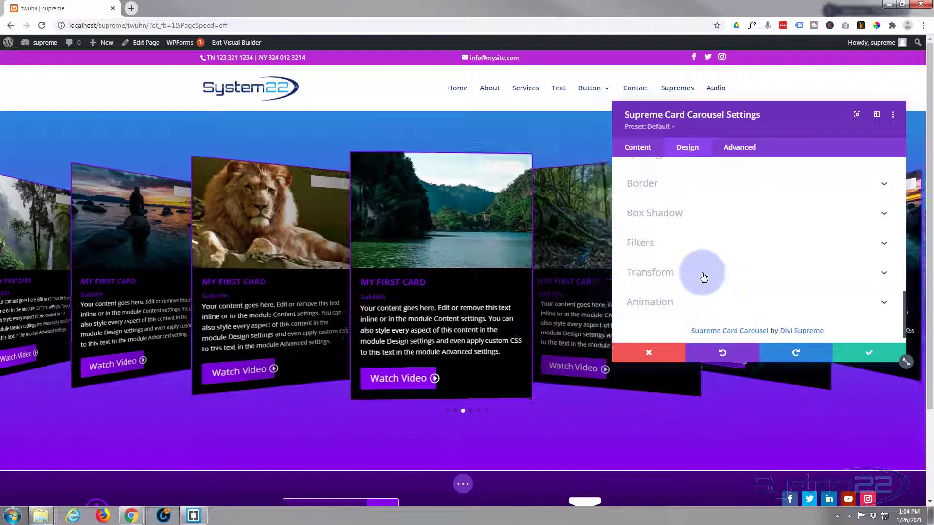
scroll(704, 278, "down", 1)
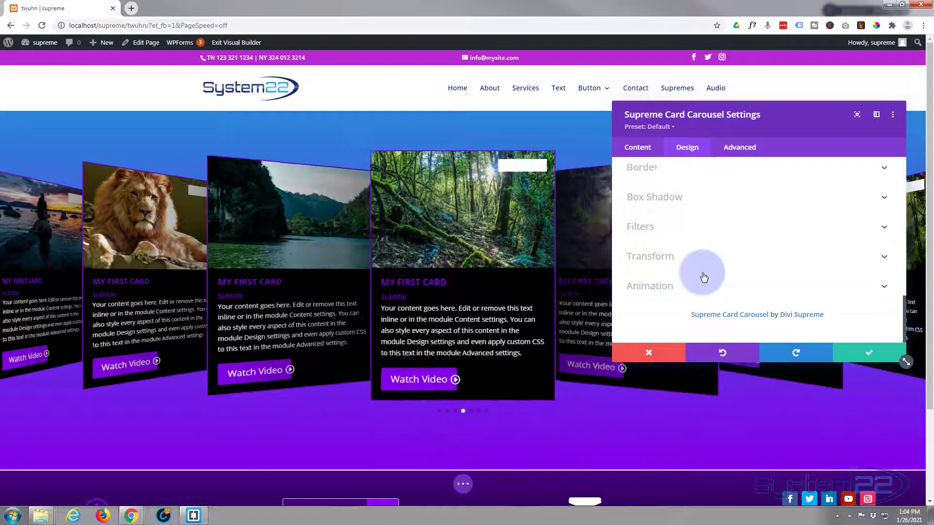
left_click(874, 359)
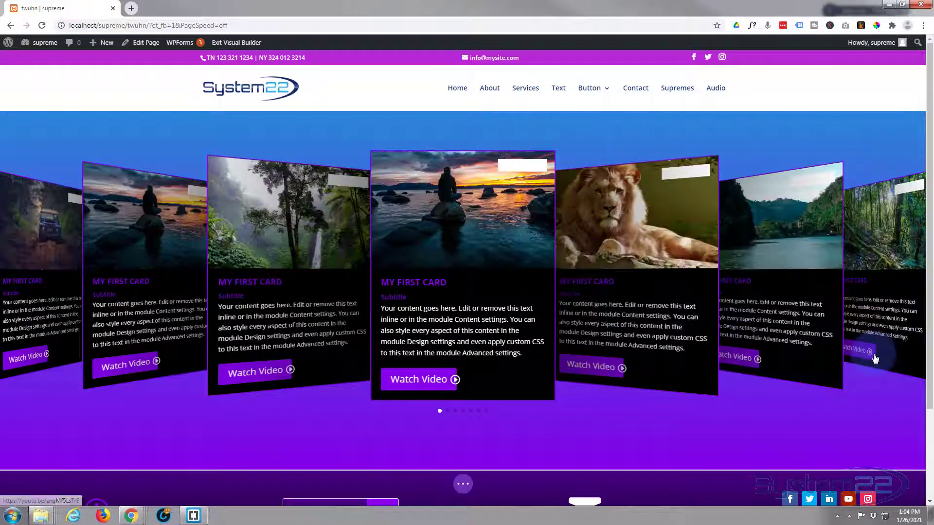
Step: Exit the Visual Builder from the page bar to view the live carousel page
left_click(463, 485)
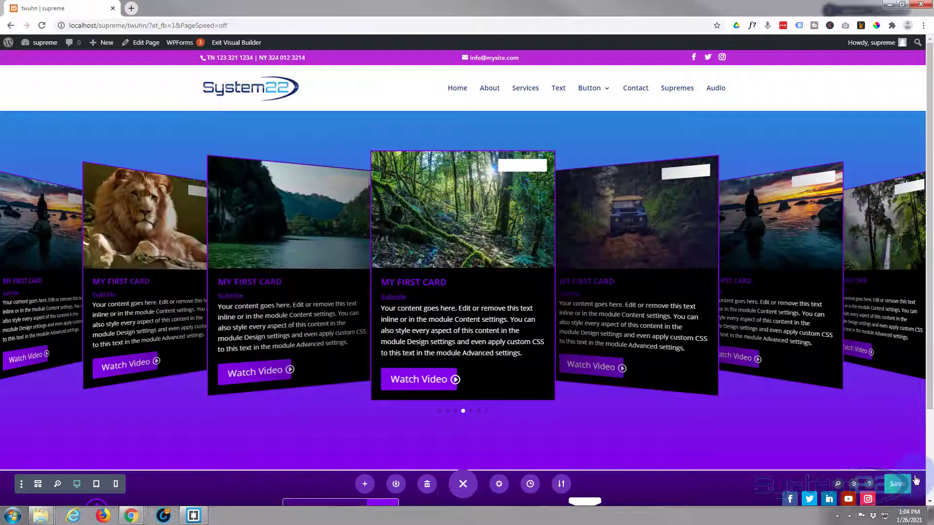
left_click(228, 43)
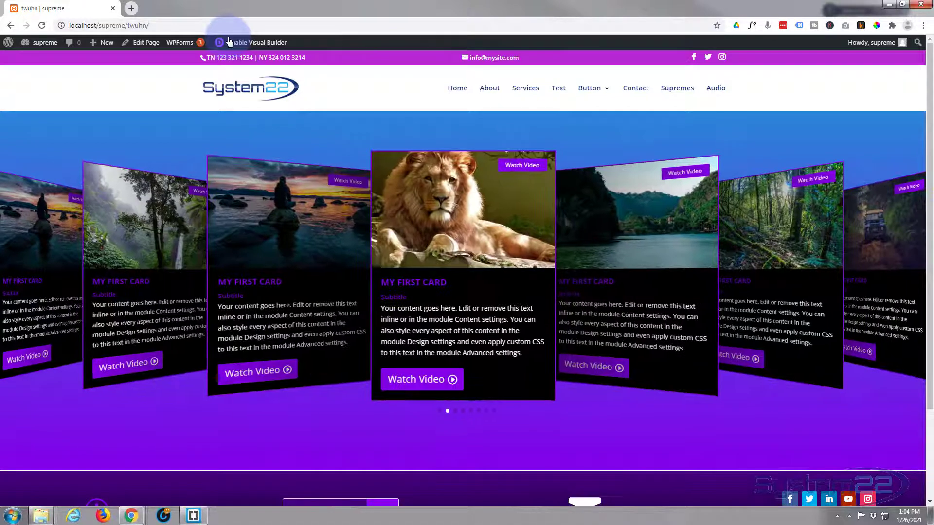
mouse_move(417, 230)
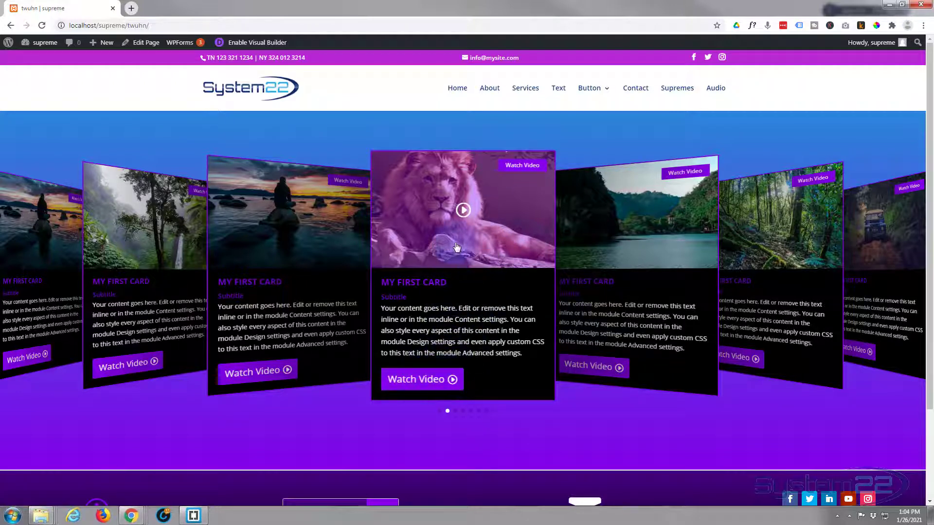
left_click(424, 242)
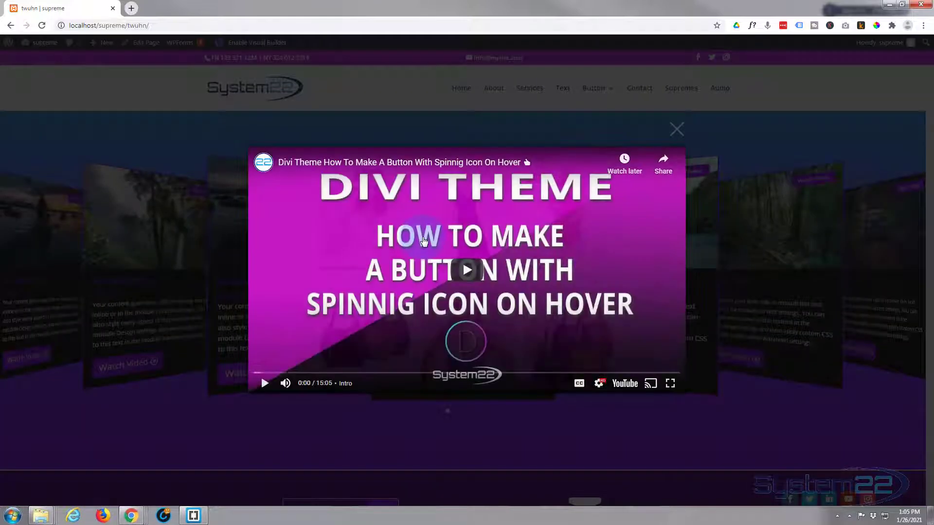
left_click(182, 267)
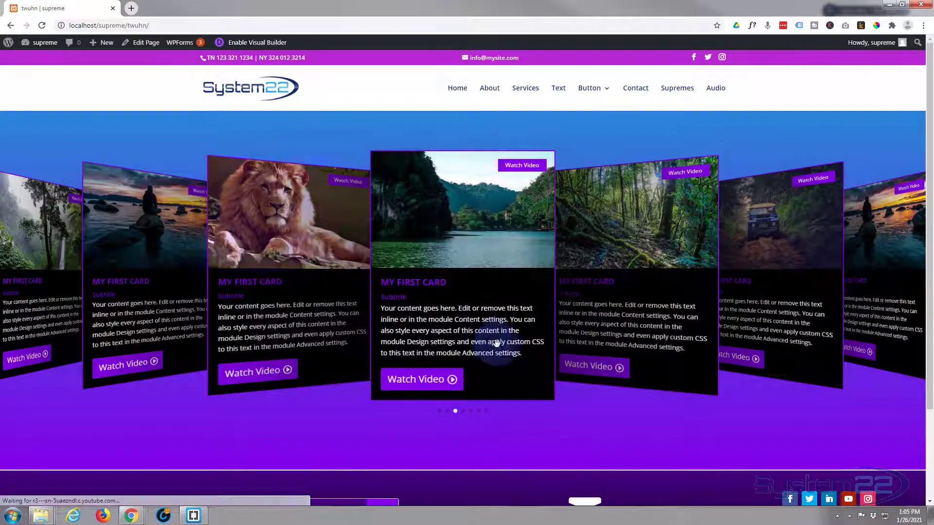
left_click(426, 383)
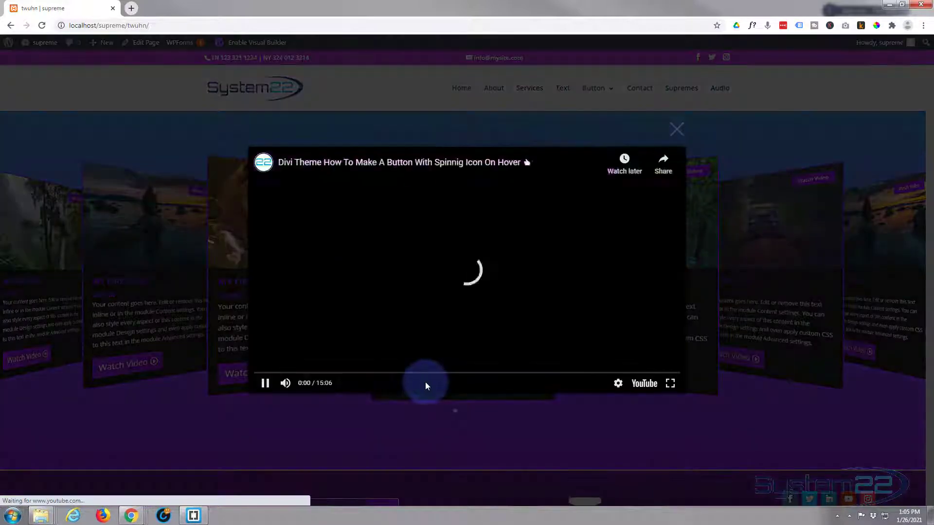
left_click(148, 293)
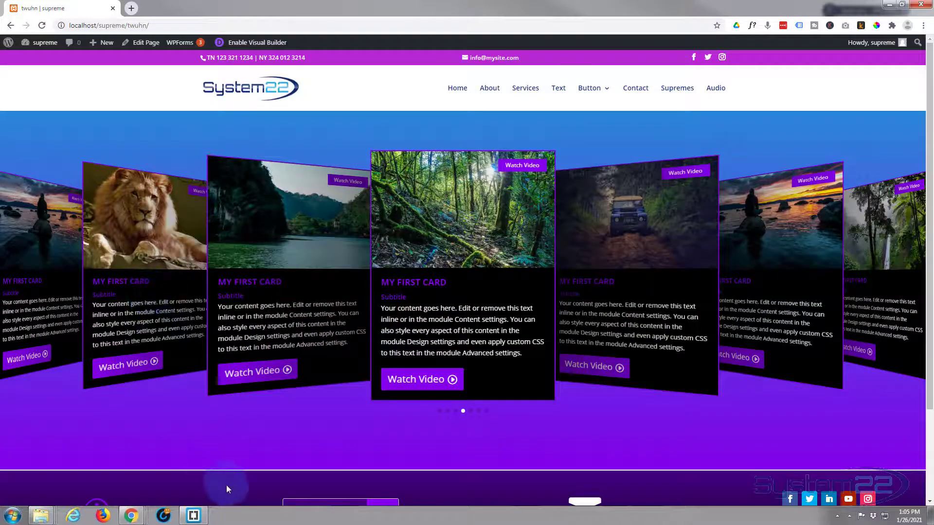